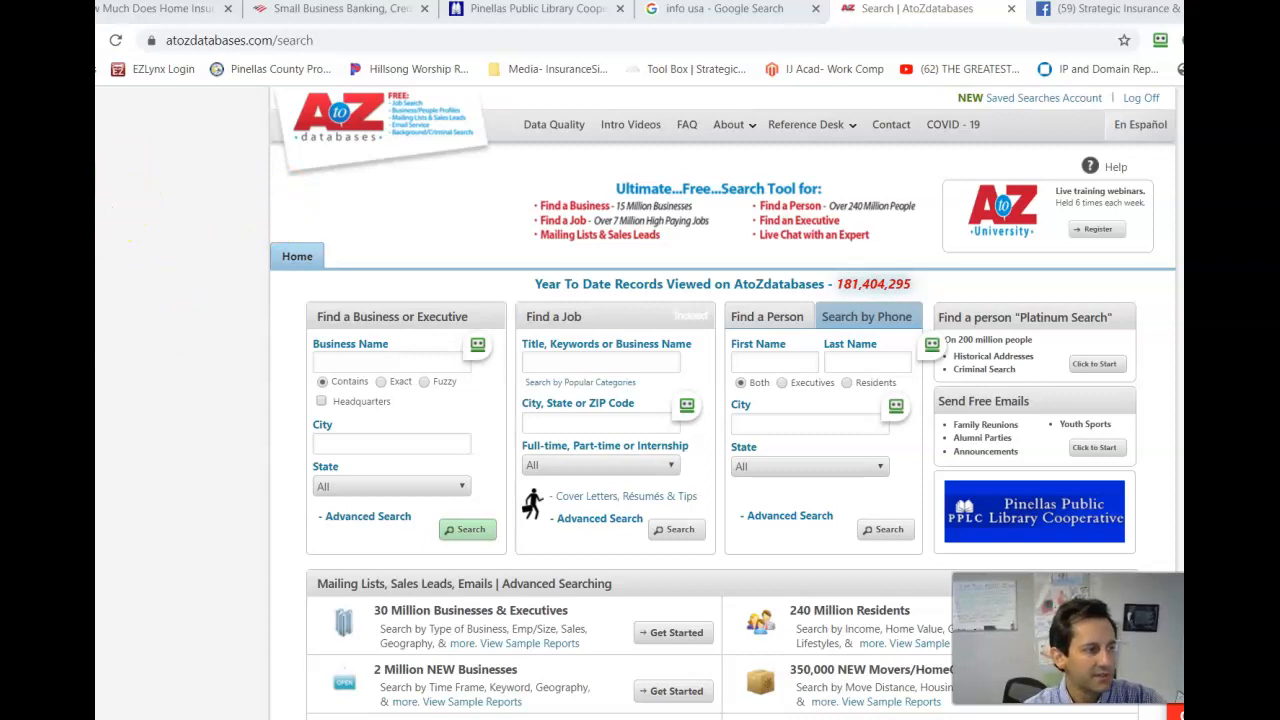
Step: Switch to the Pinellas Library e-mail in Outlook, review its database access instructions, and minimize the message
key("alt+Tab")
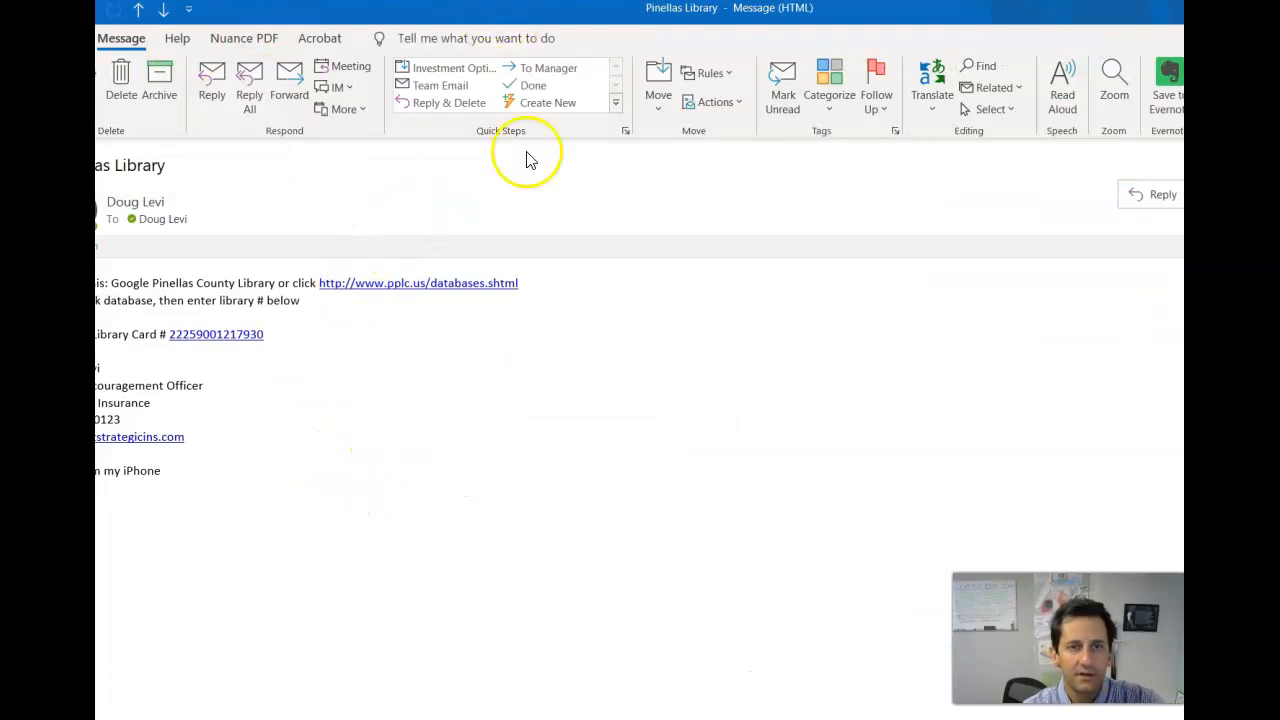
double_click(597, 18)
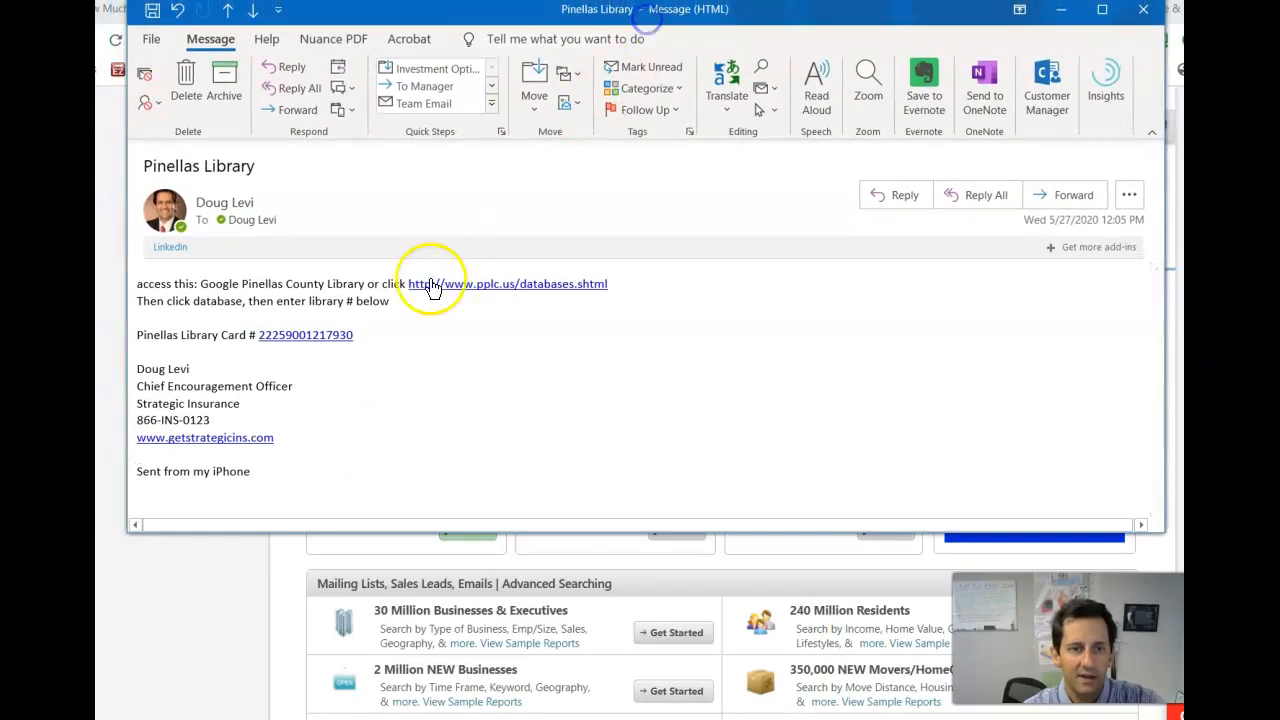
left_click_drag(378, 338, 145, 284)
right_click(236, 300)
left_click(240, 302)
left_click(1060, 10)
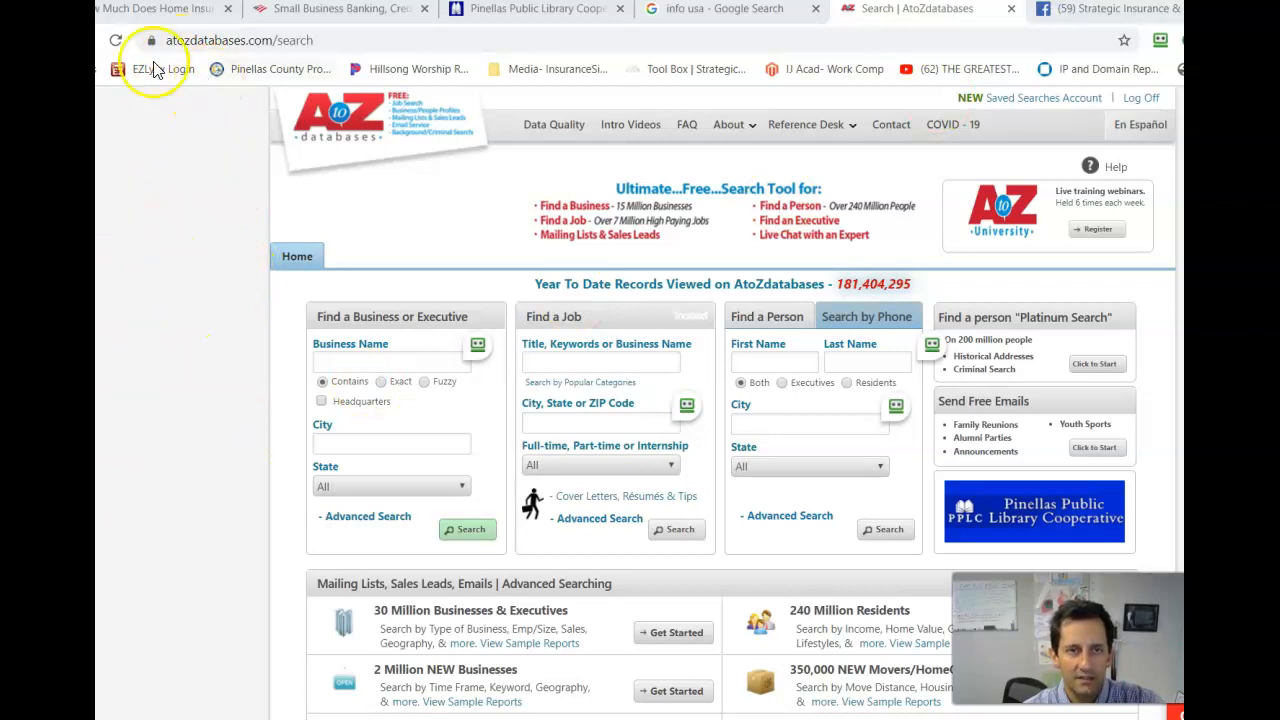
Step: Examine the library cooperative's Databases page and the search and mailing-list options on the AtoZdatabases home page
left_click(508, 12)
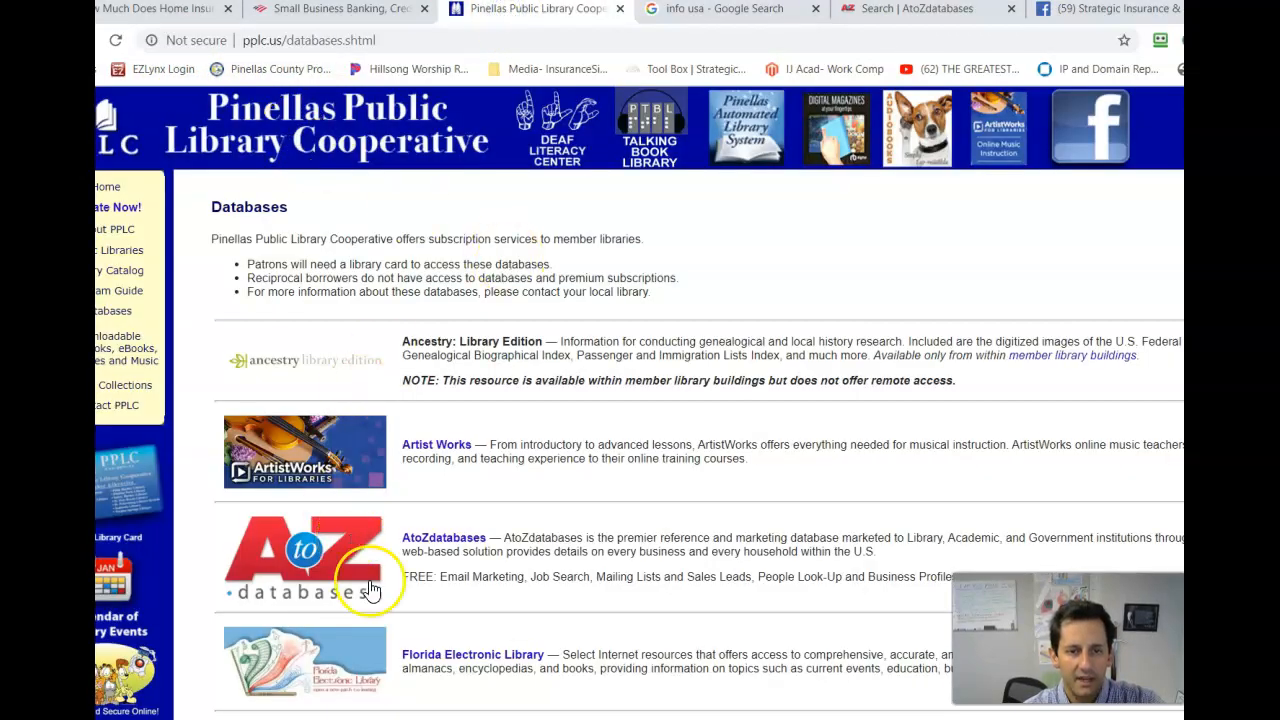
left_click(895, 16)
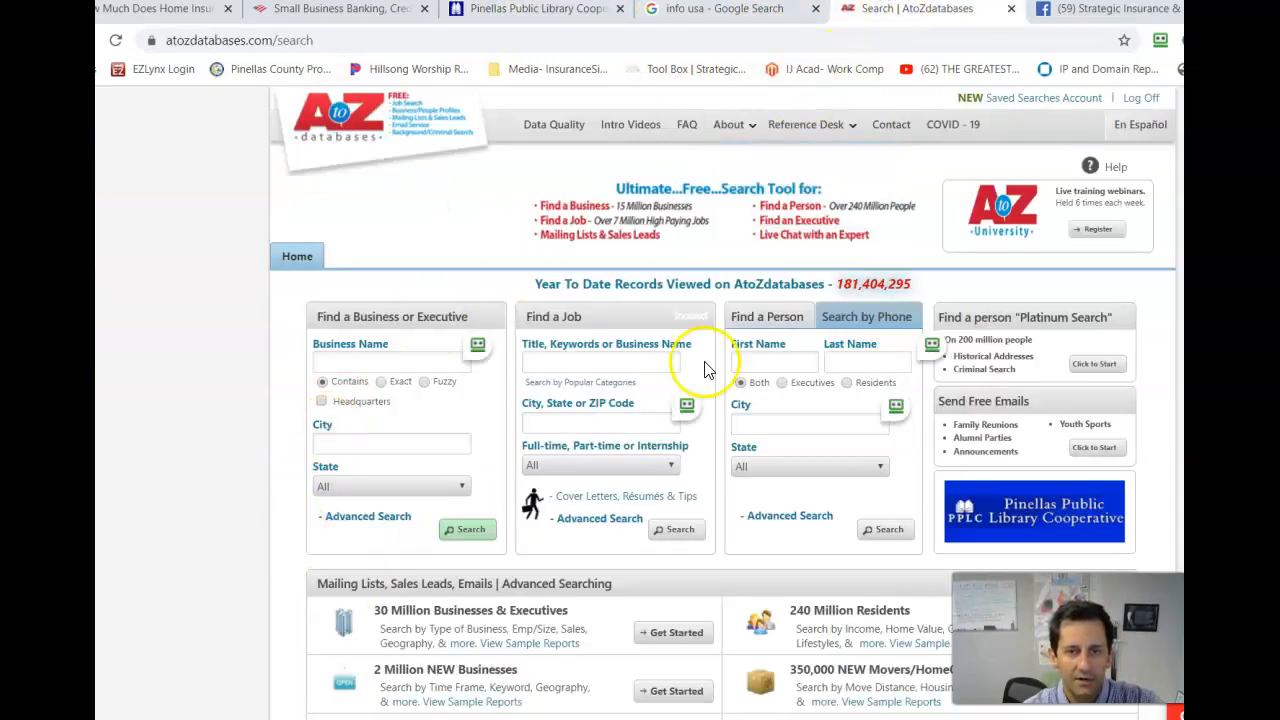
scroll(557, 380, "down", 3)
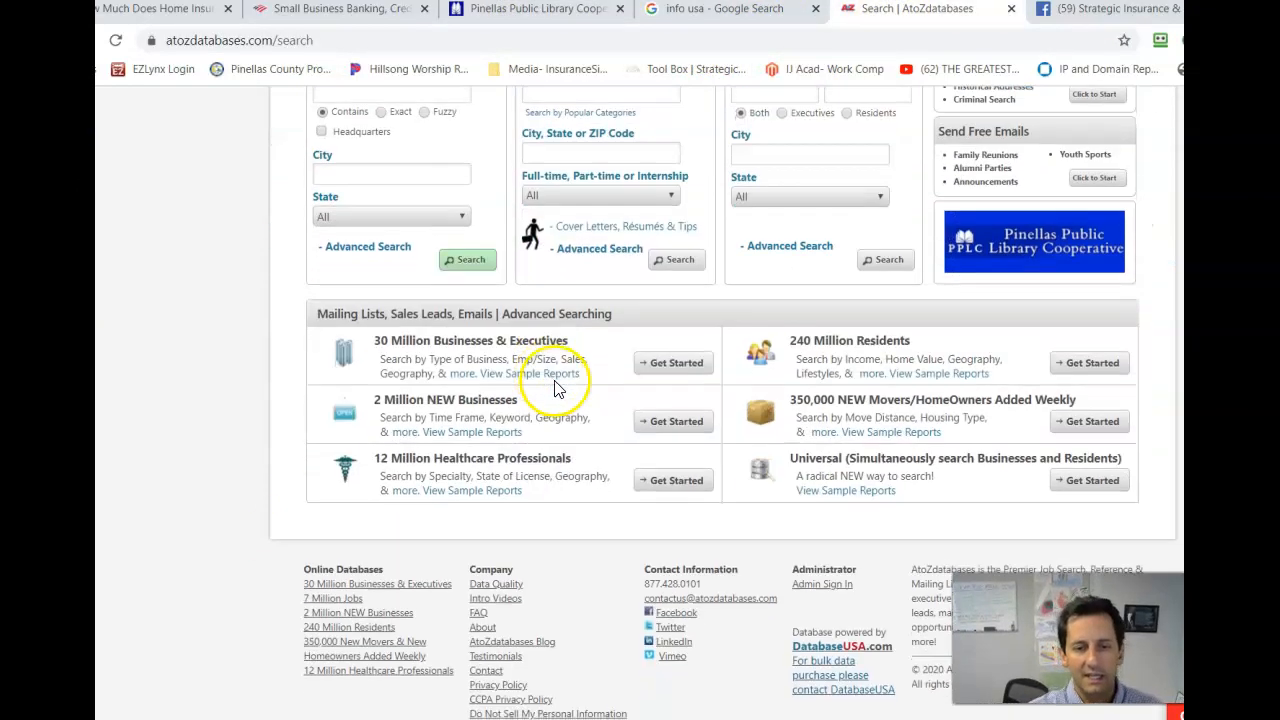
scroll(658, 388, "up", 2)
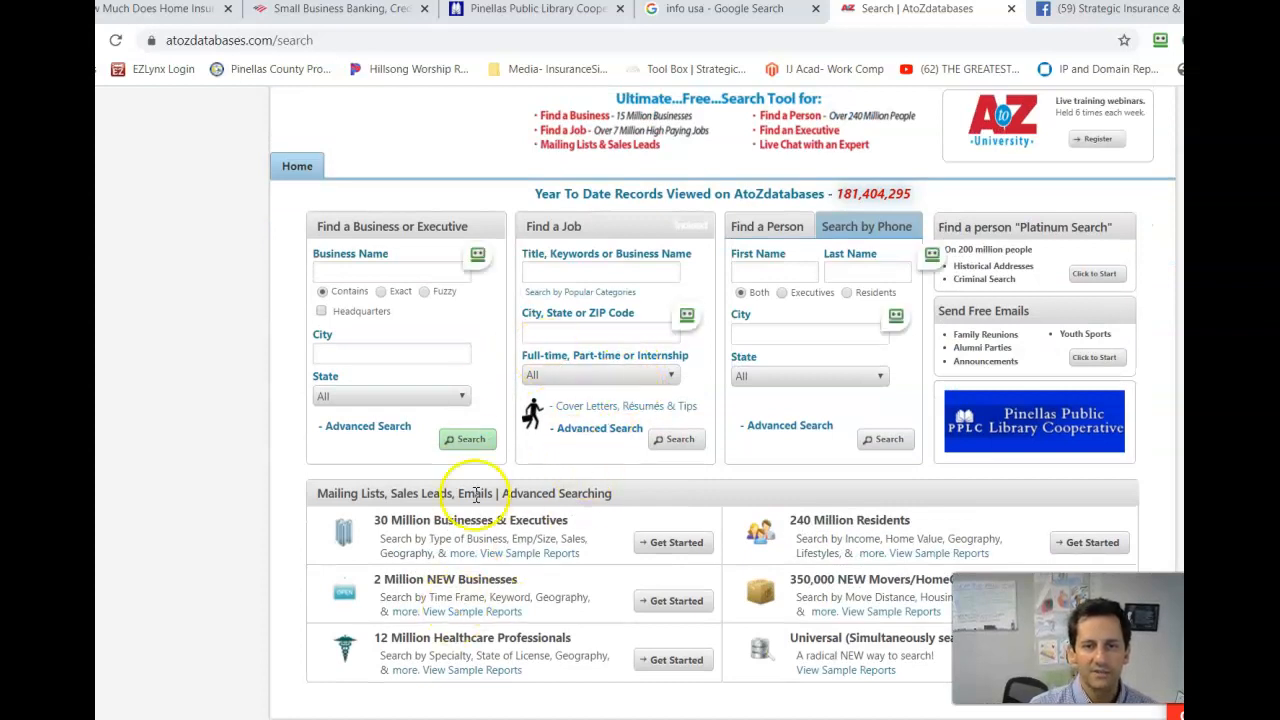
scroll(512, 541, "down", 1)
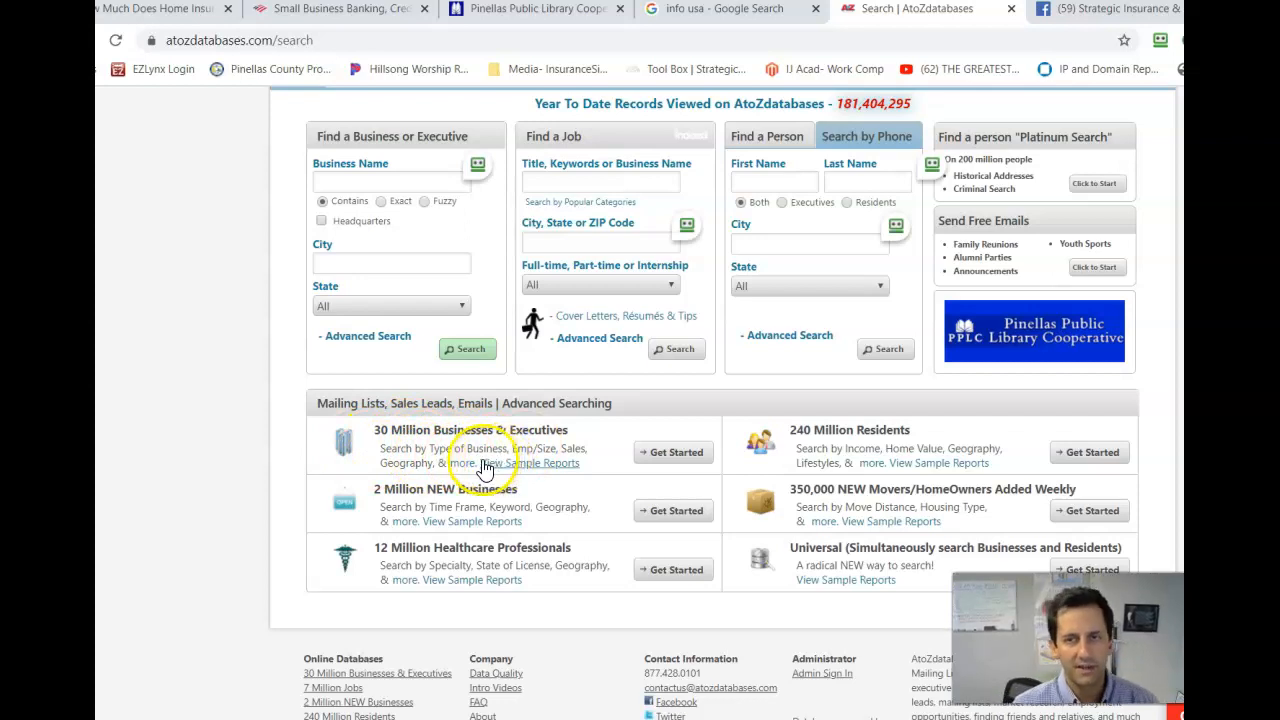
scroll(492, 489, "up", 2)
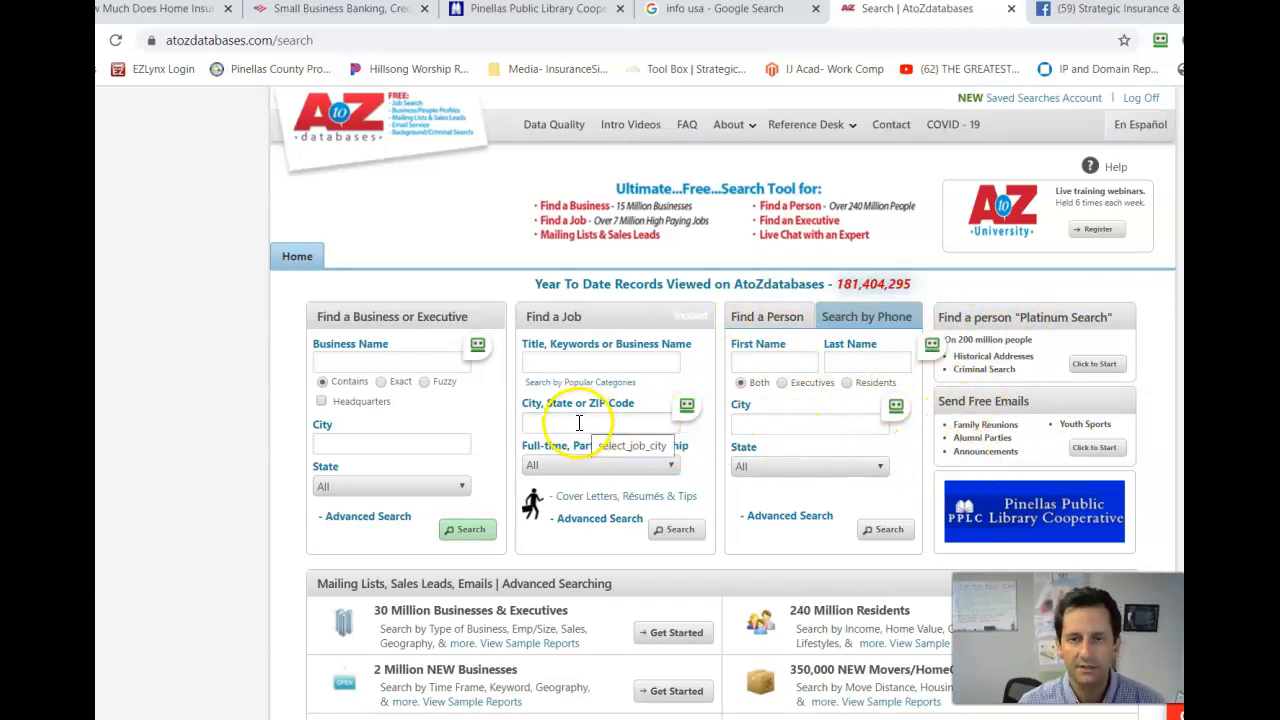
scroll(575, 423, "down", 1)
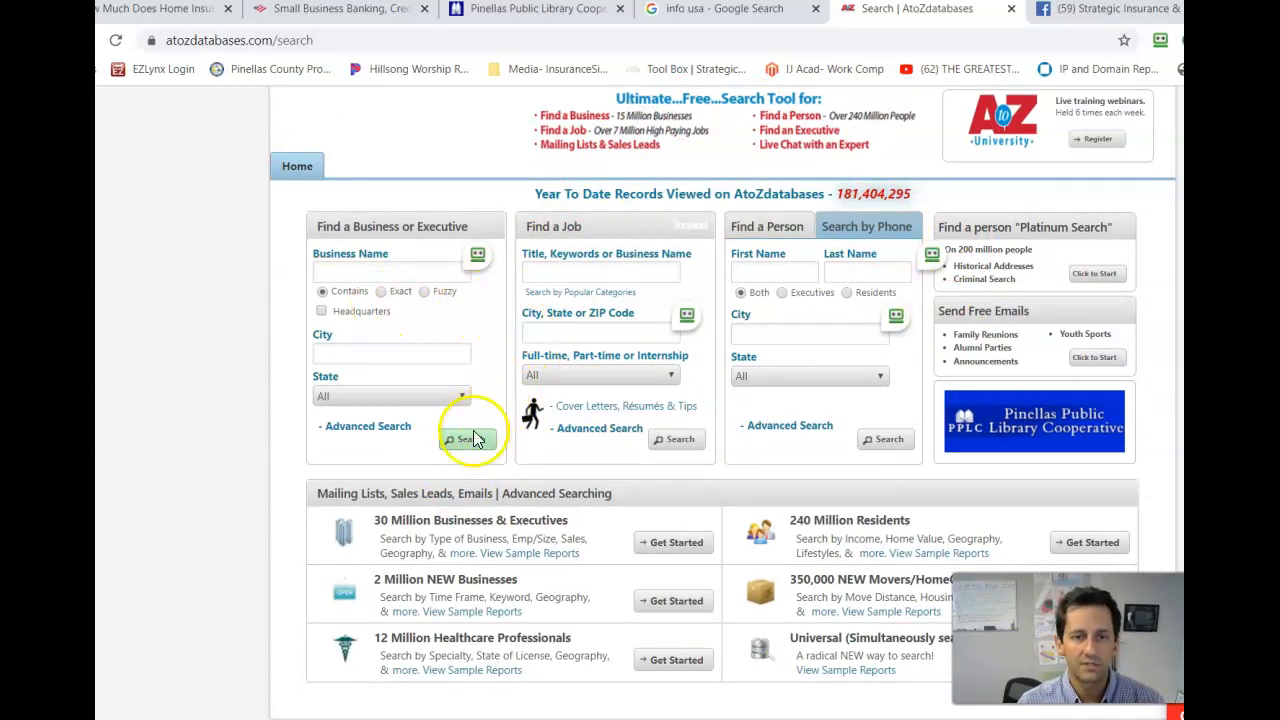
Step: Open the advanced search for businesses and executives and review its available search criteria
left_click(360, 427)
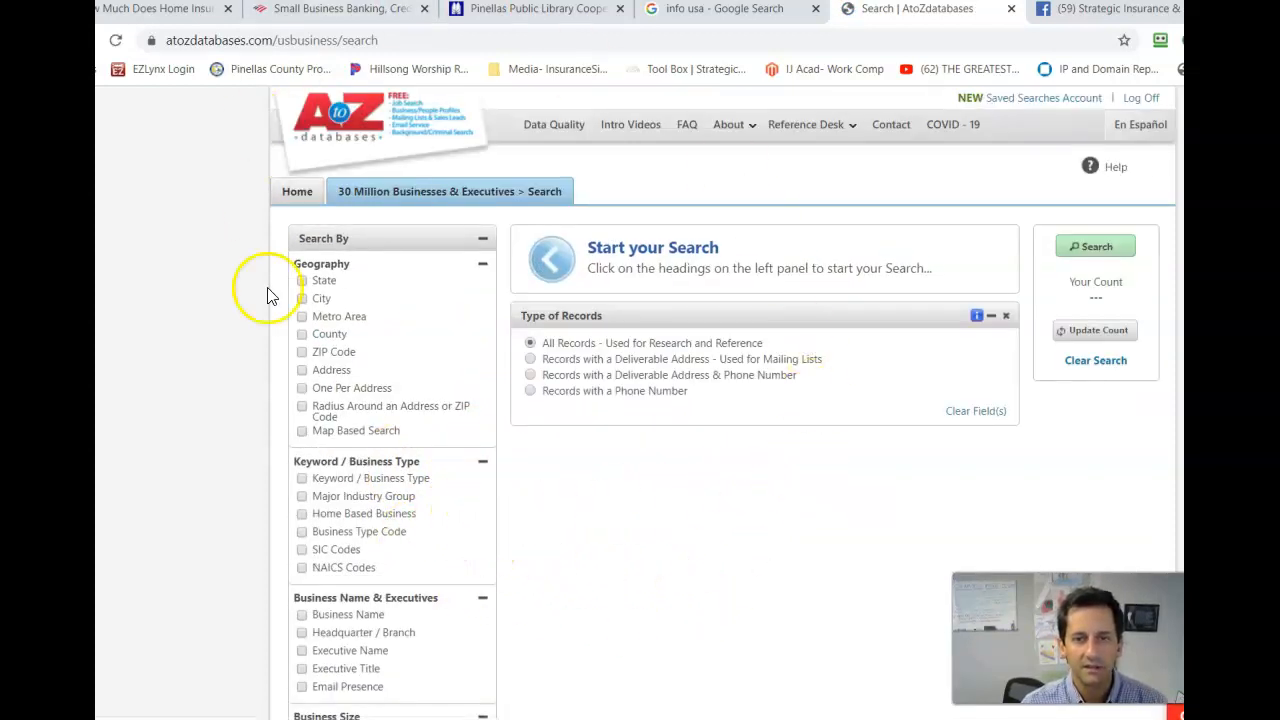
scroll(620, 510, "down", 3)
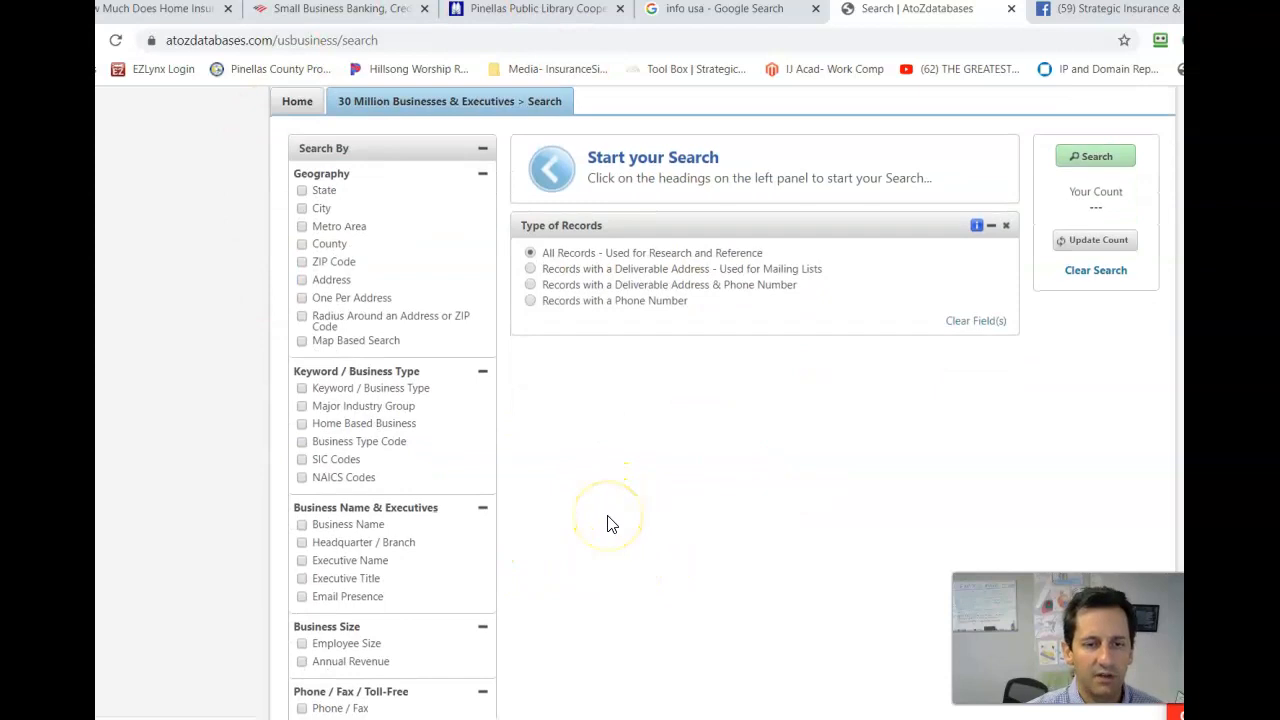
scroll(608, 523, "up", 3)
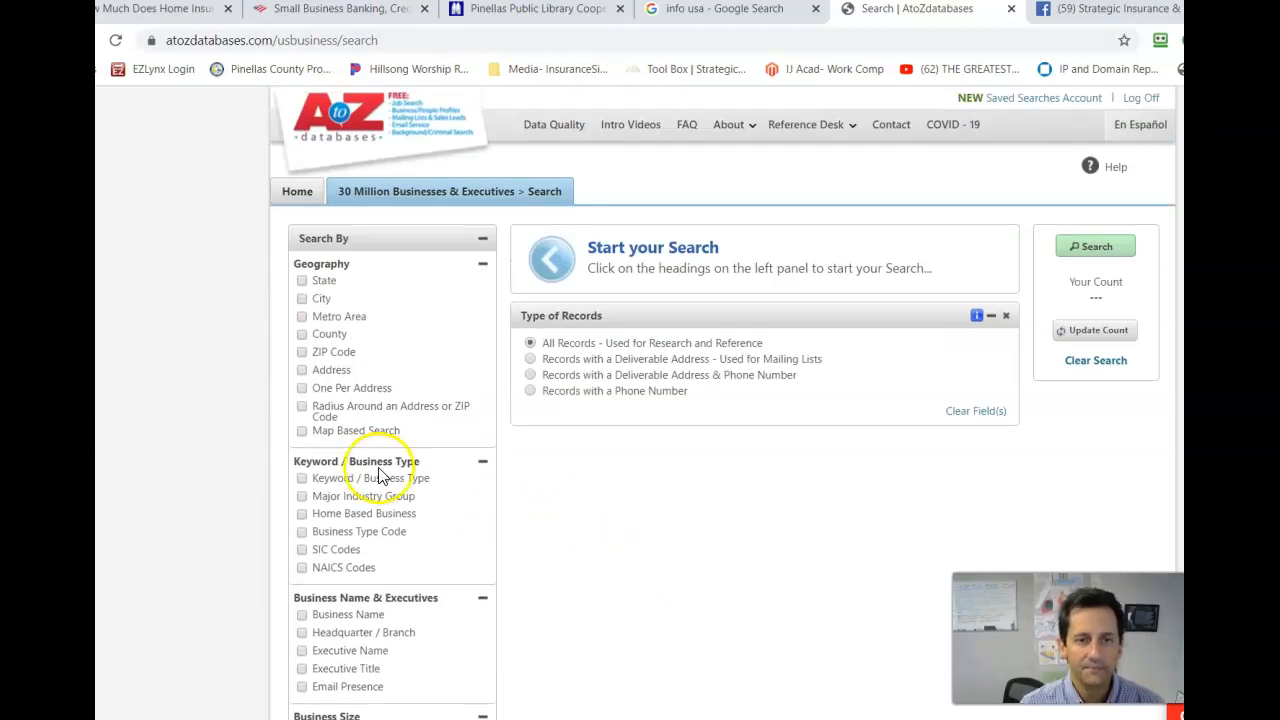
Step: Add a State criterion with Florida selected and limit the record type to records with a phone number
left_click(303, 282)
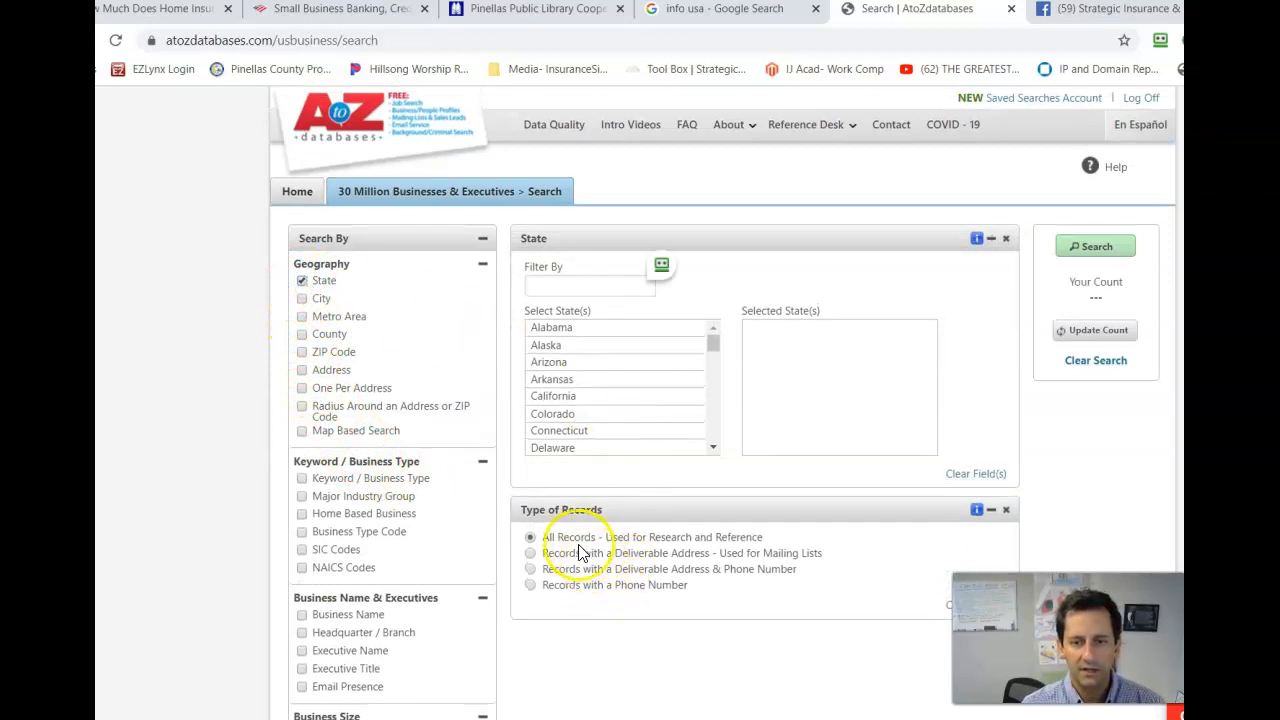
left_click(530, 585)
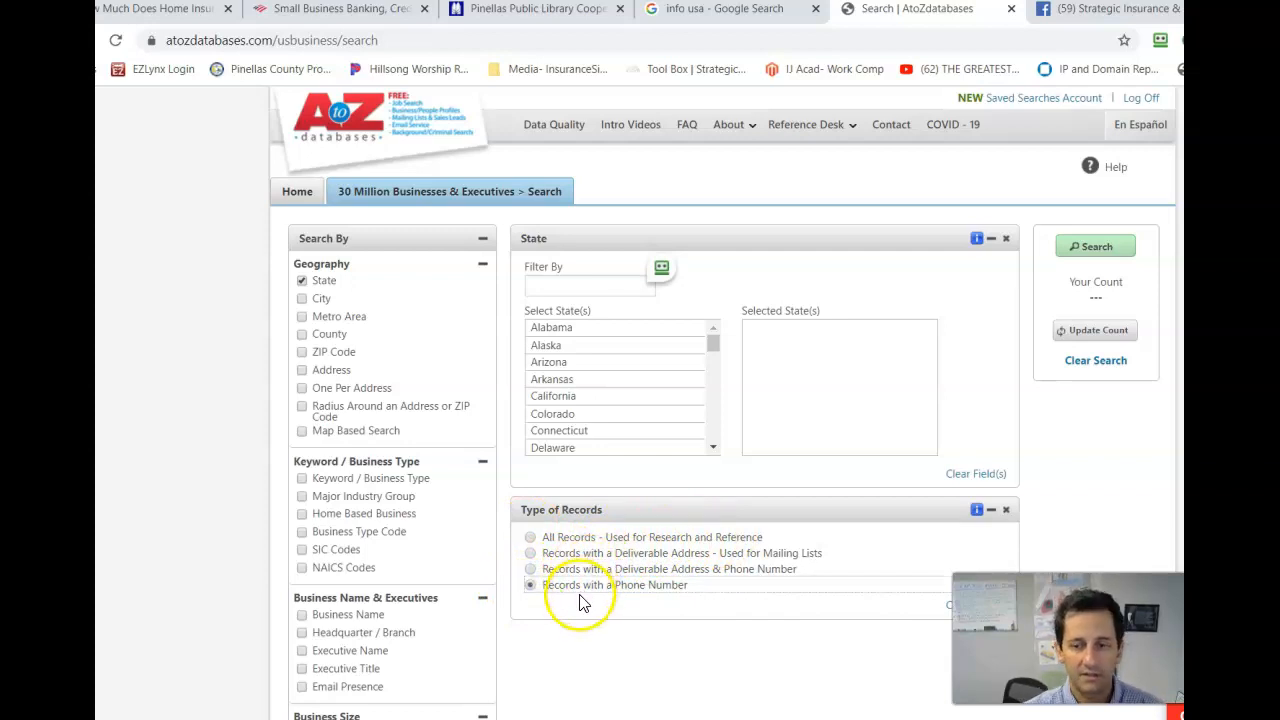
scroll(630, 395, "down", 2)
left_click(617, 396)
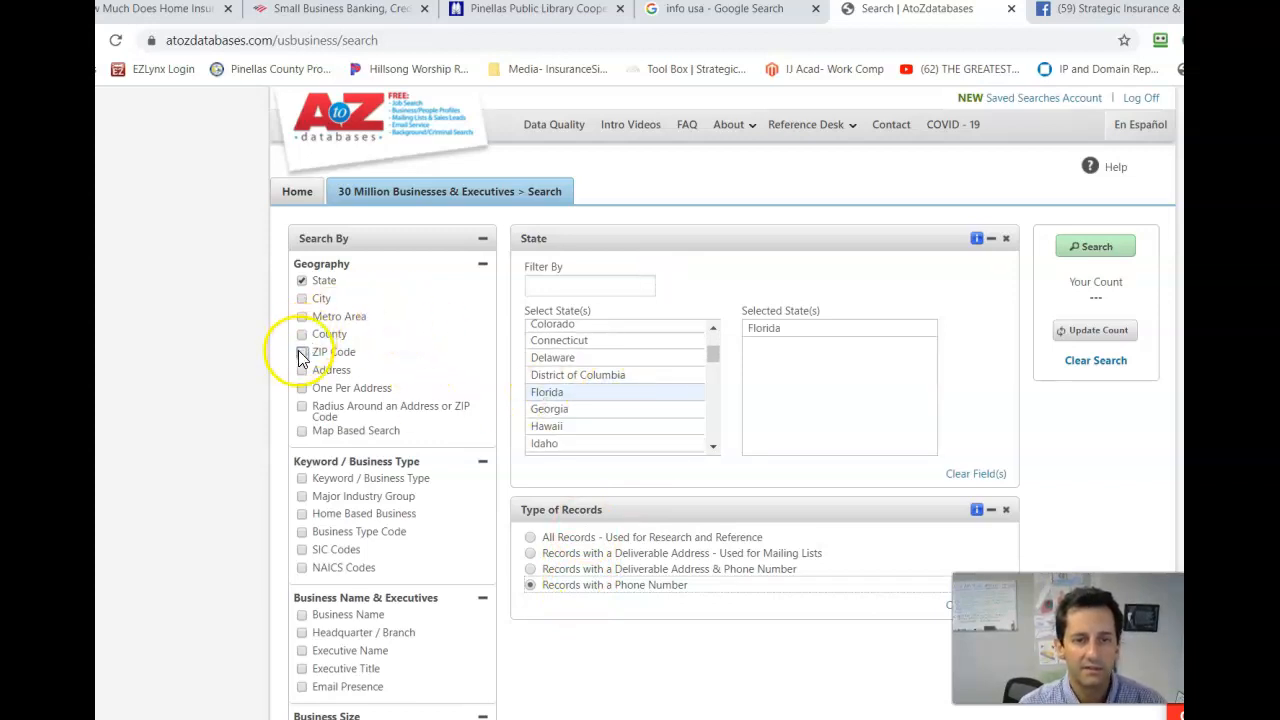
Step: Add a Metro Area criterion for Tampa-St. Petersburg-Clearwater, FL, and remove the State criterion
left_click(302, 318)
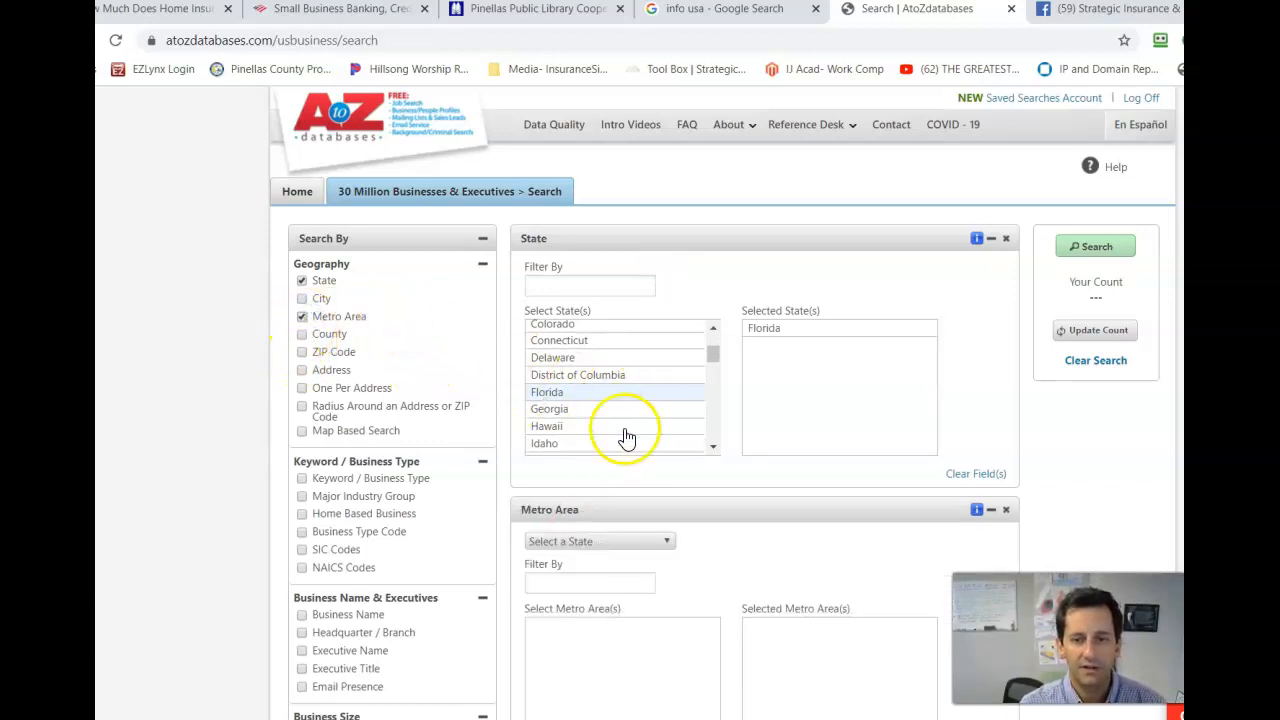
scroll(620, 420, "down", 2)
left_click(629, 360)
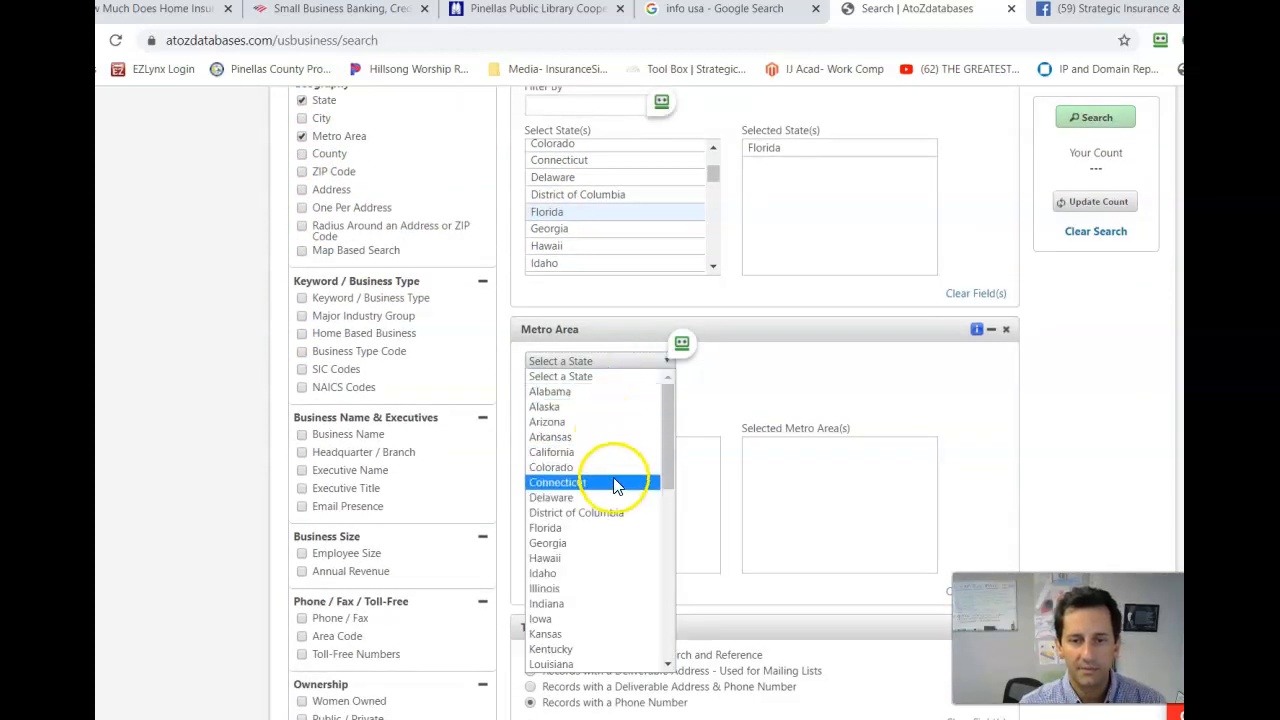
left_click(605, 530)
scroll(600, 520, "down", 5)
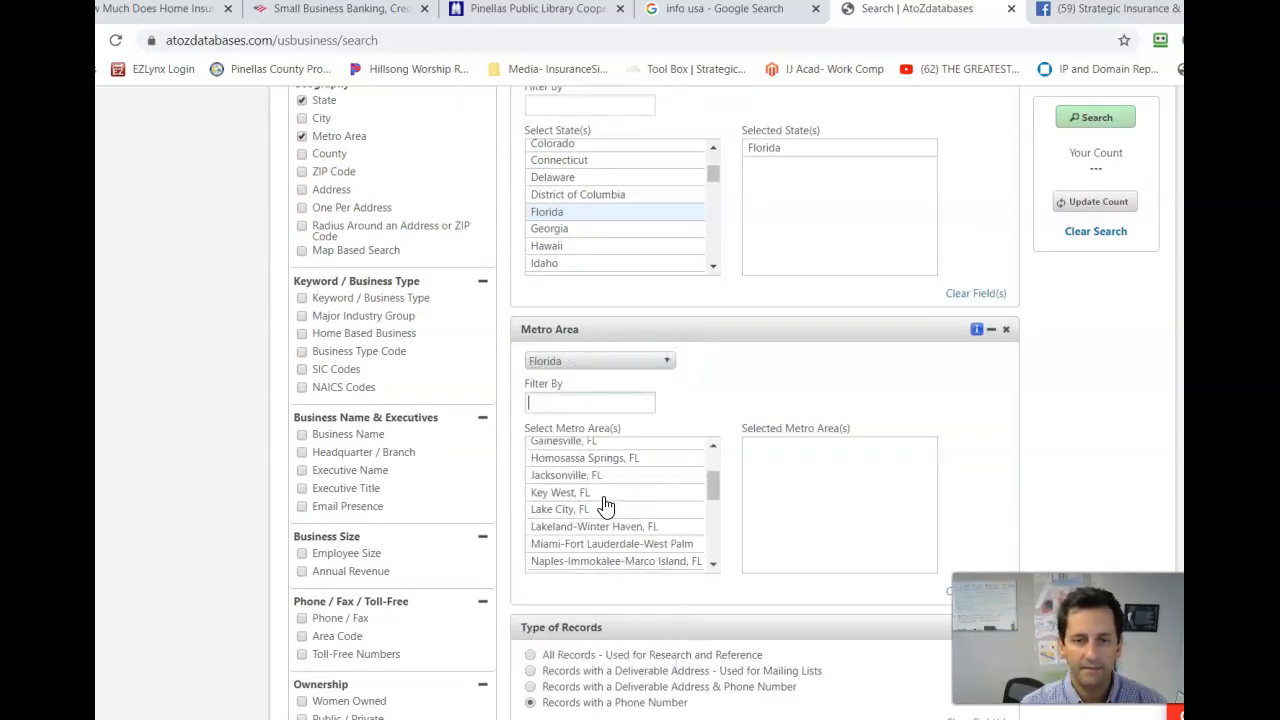
scroll(590, 523, "down", 2)
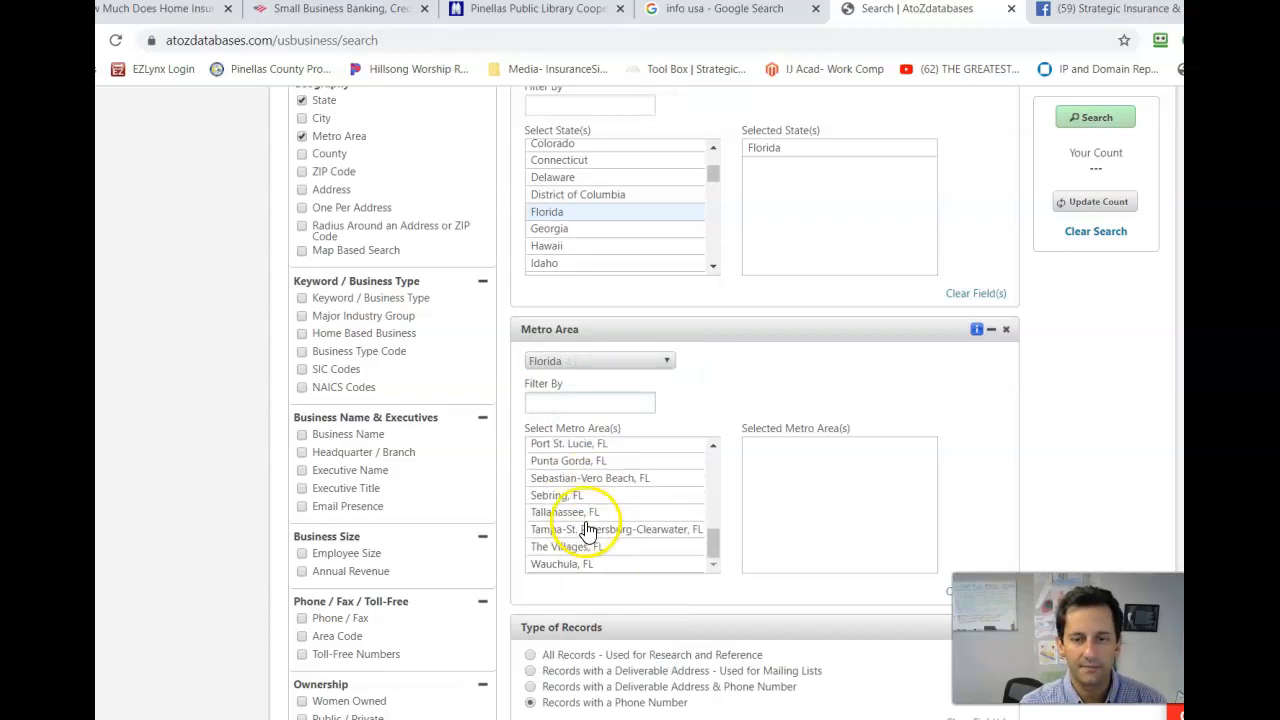
left_click(585, 535)
left_click(585, 535)
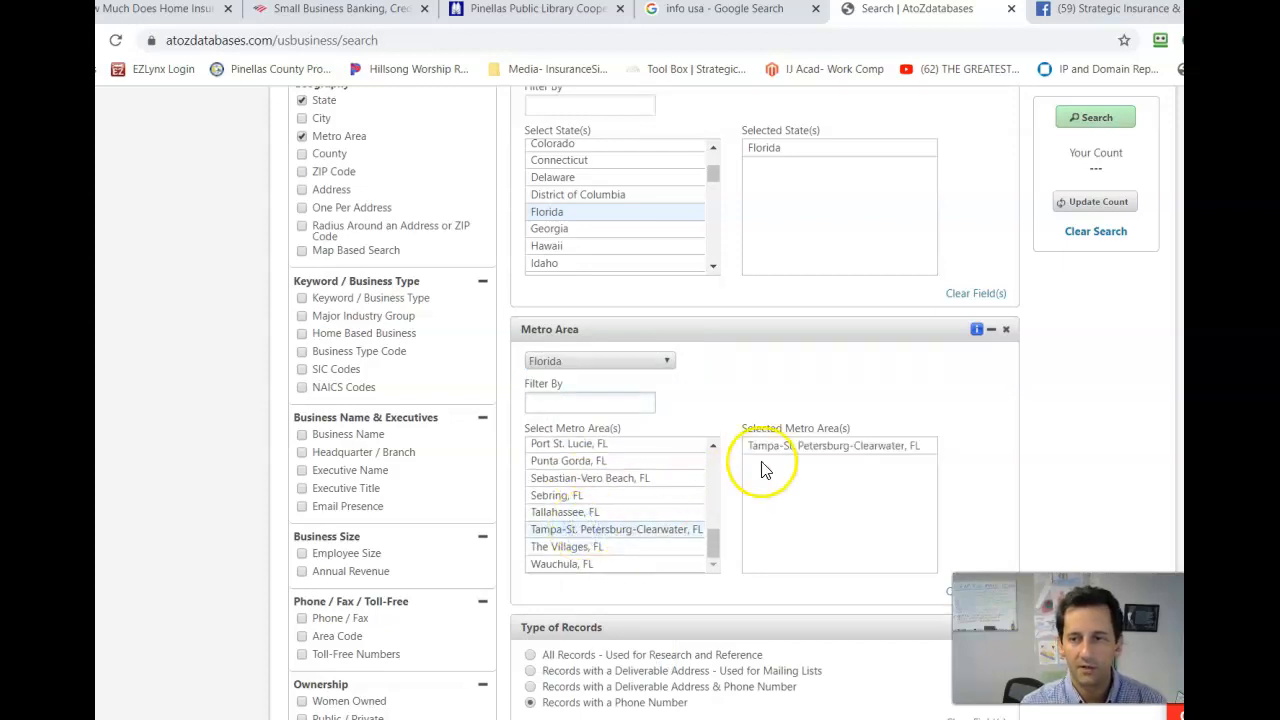
scroll(870, 350, "up", 2)
left_click(1006, 239)
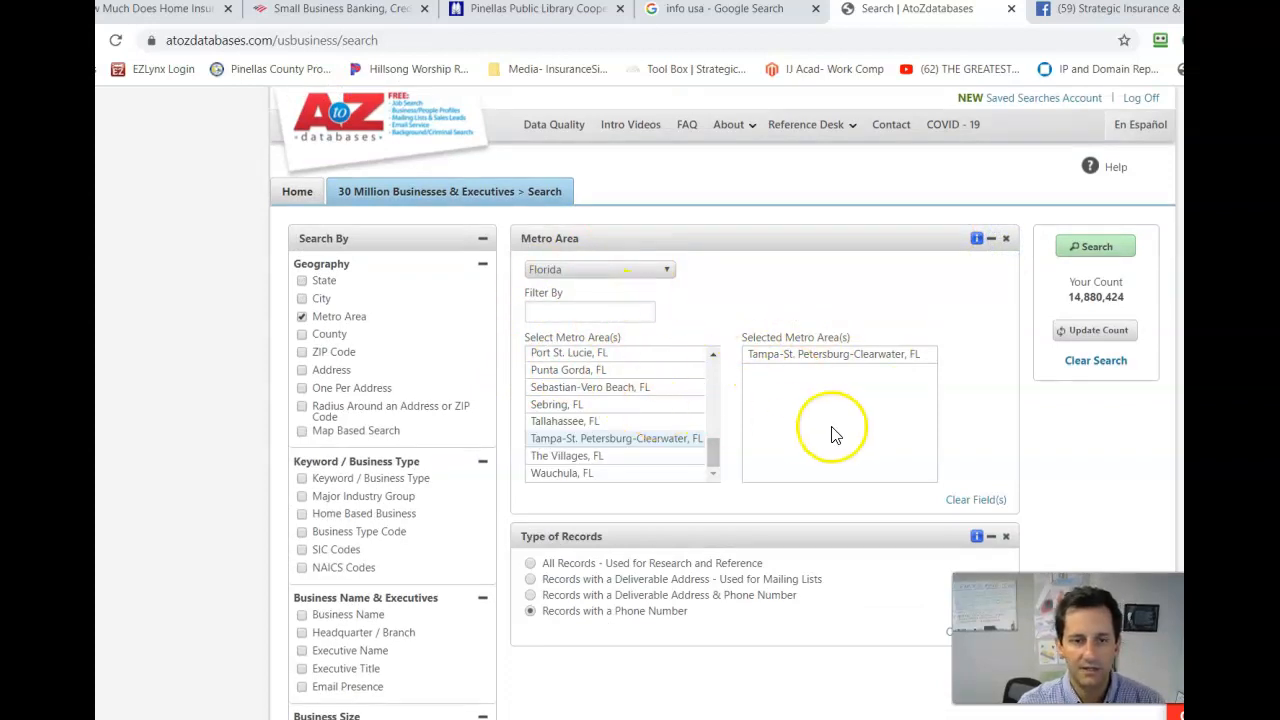
Step: Add a Keyword / Business Type criterion that covers all lines of business
scroll(395, 505, "down", 1)
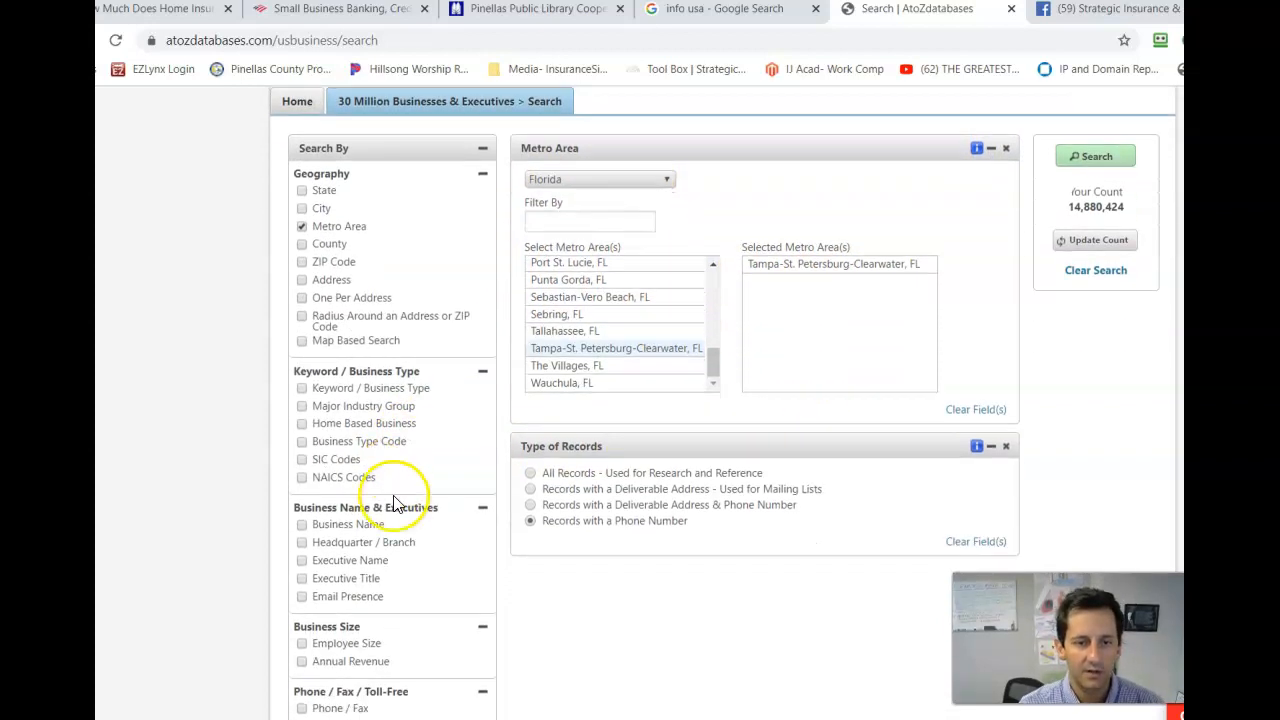
left_click(302, 389)
scroll(595, 436, "down", 1)
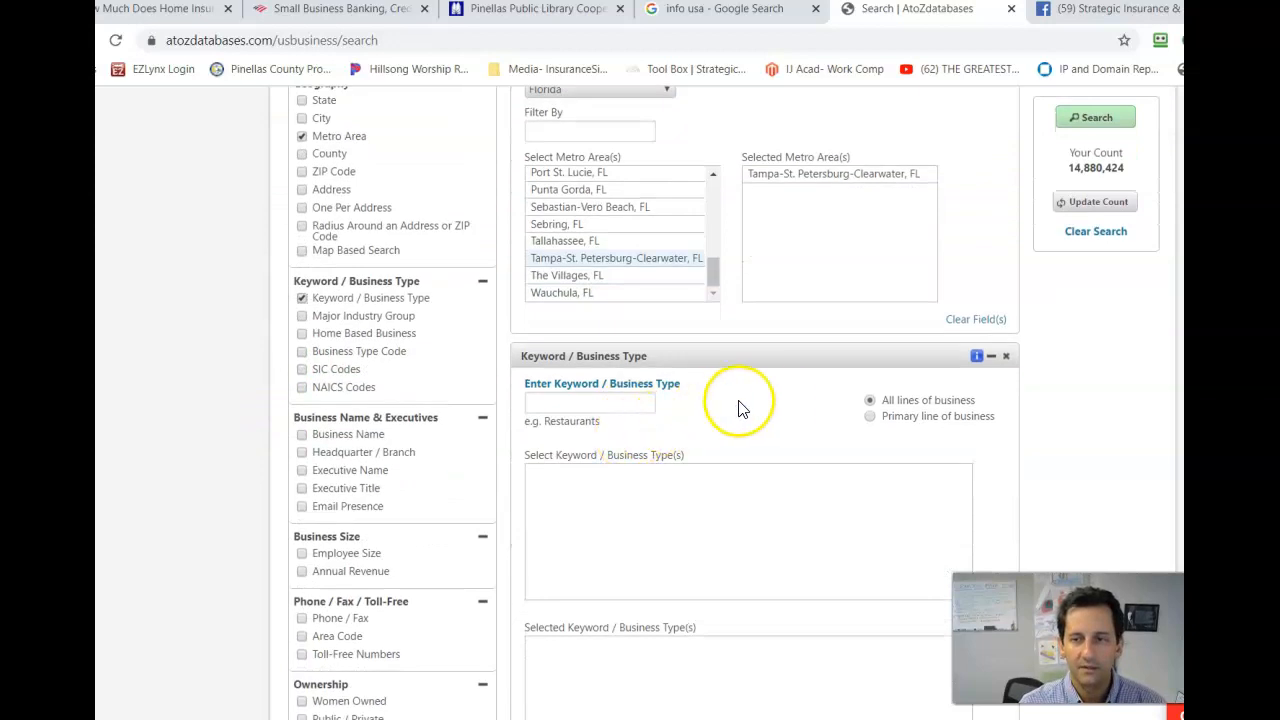
left_click(870, 418)
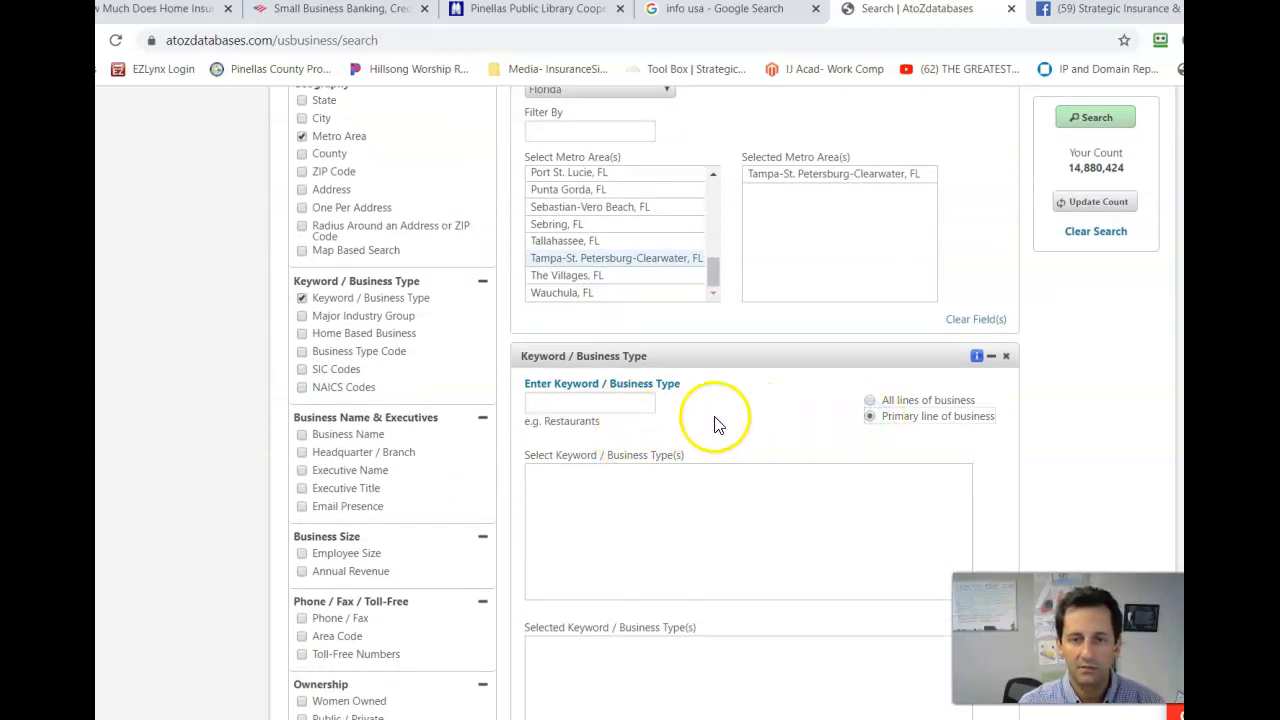
scroll(657, 435, "down", 4)
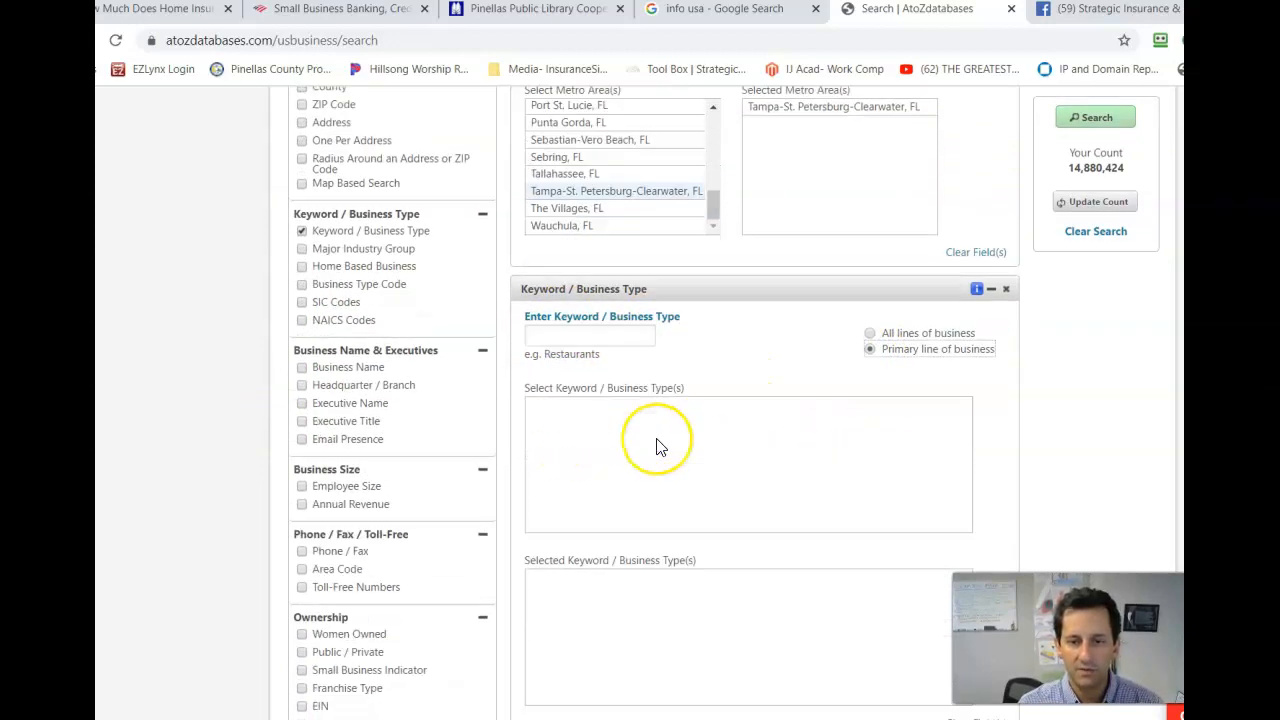
scroll(657, 446, "up", 2)
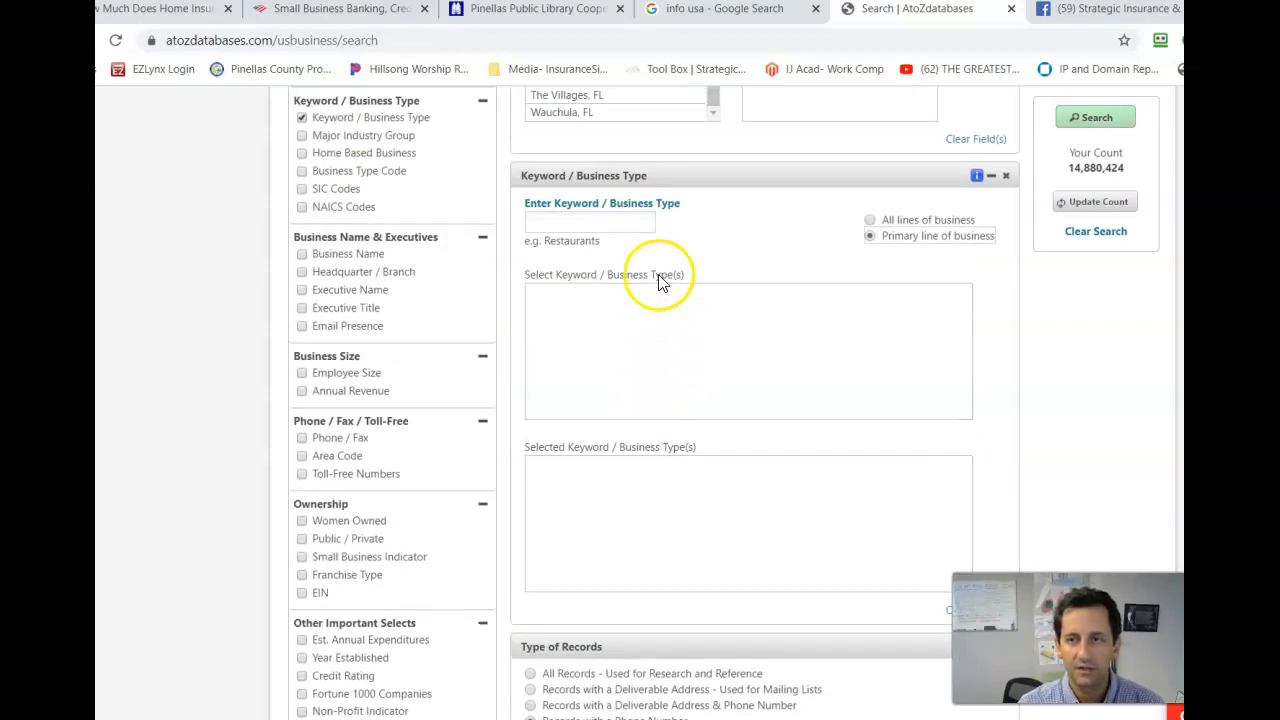
left_click(872, 221)
Step: Look up business types with the keyword "Restaurant"
left_click(553, 220)
type("Resta")
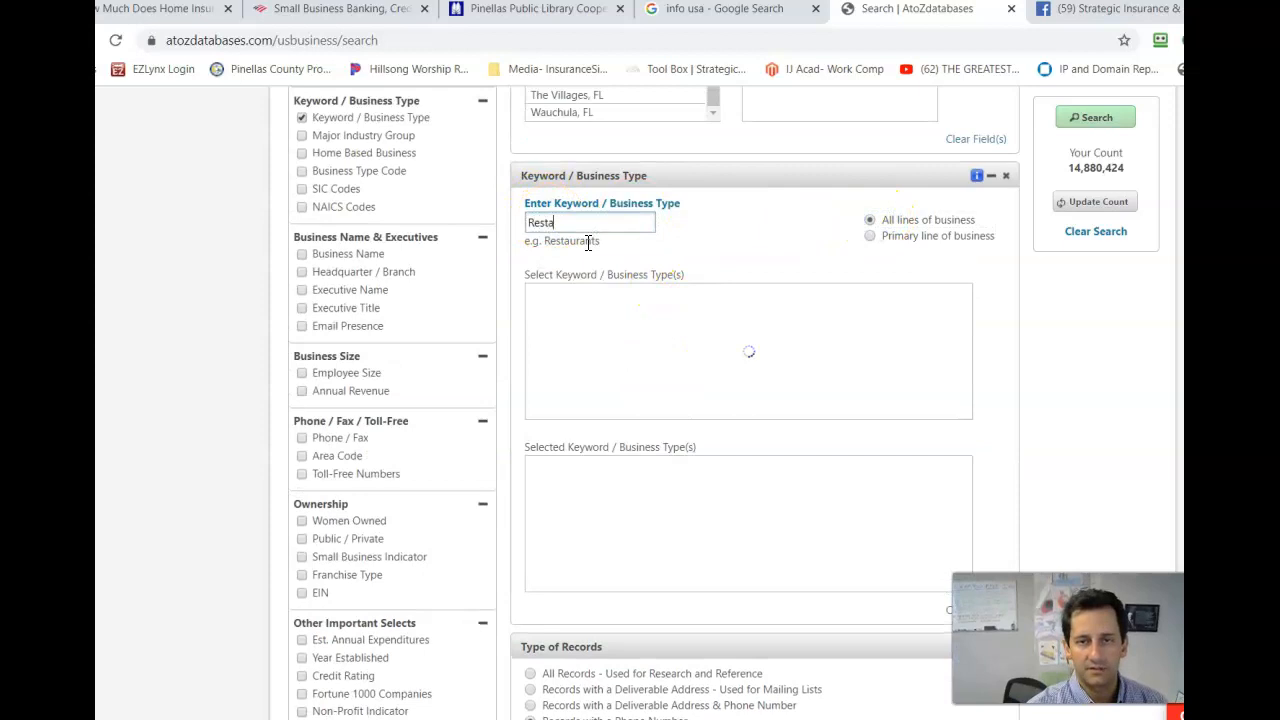
type("urant")
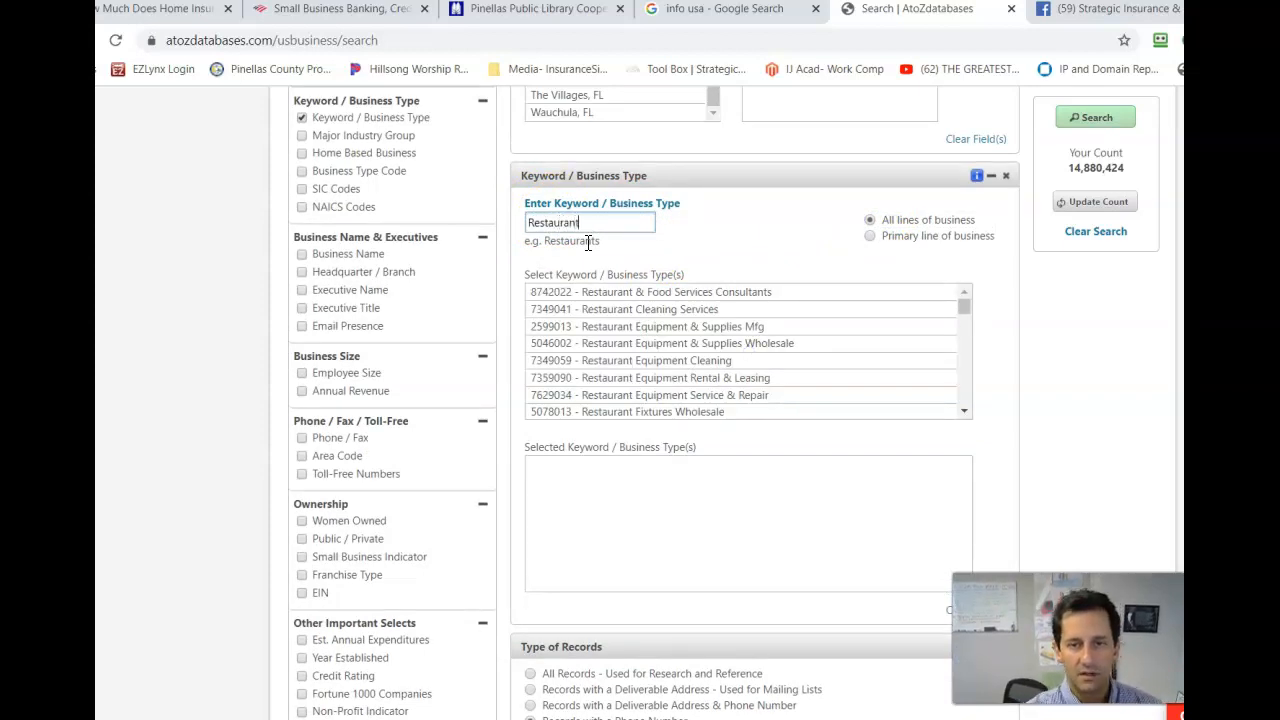
Step: Replace the business type keyword with "Contract" to look up contractor categories
key("BackSpace")
key("BackSpace")
key("BackSpace")
key("BackSpace")
key("BackSpace")
key("BackSpace")
key("BackSpace")
key("BackSpace")
key("BackSpace")
type("C")
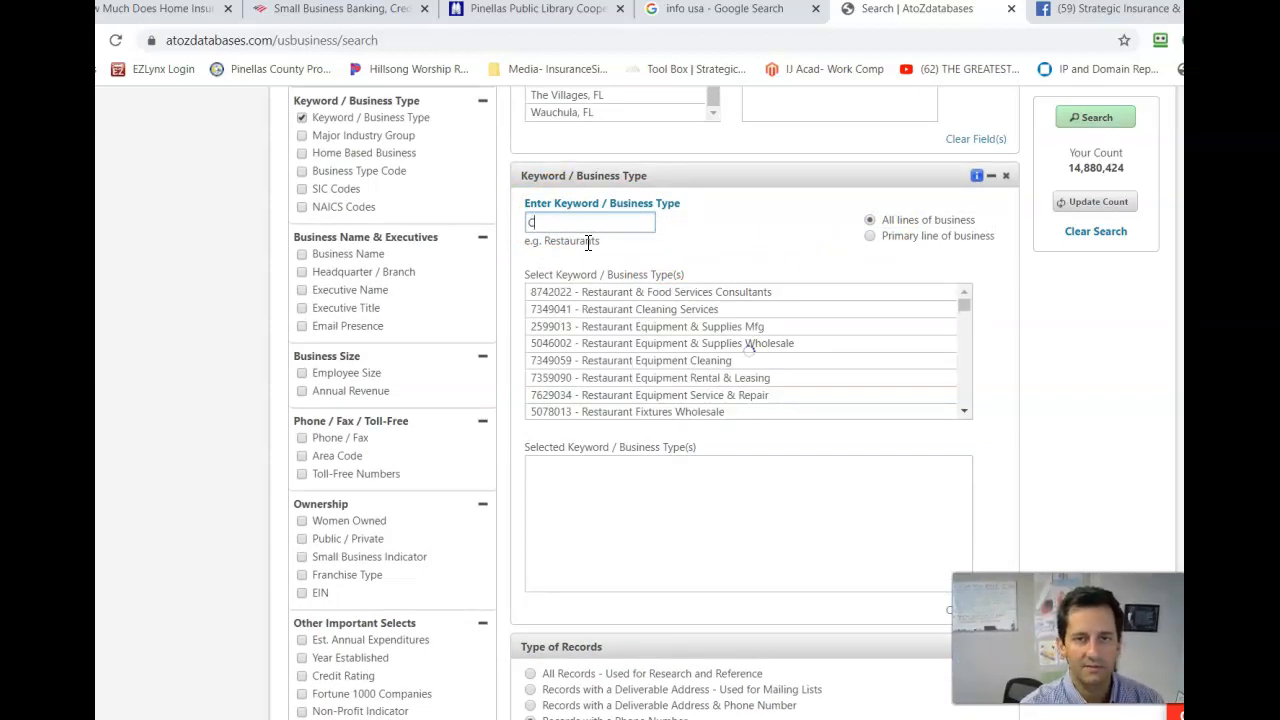
type("ontractraco")
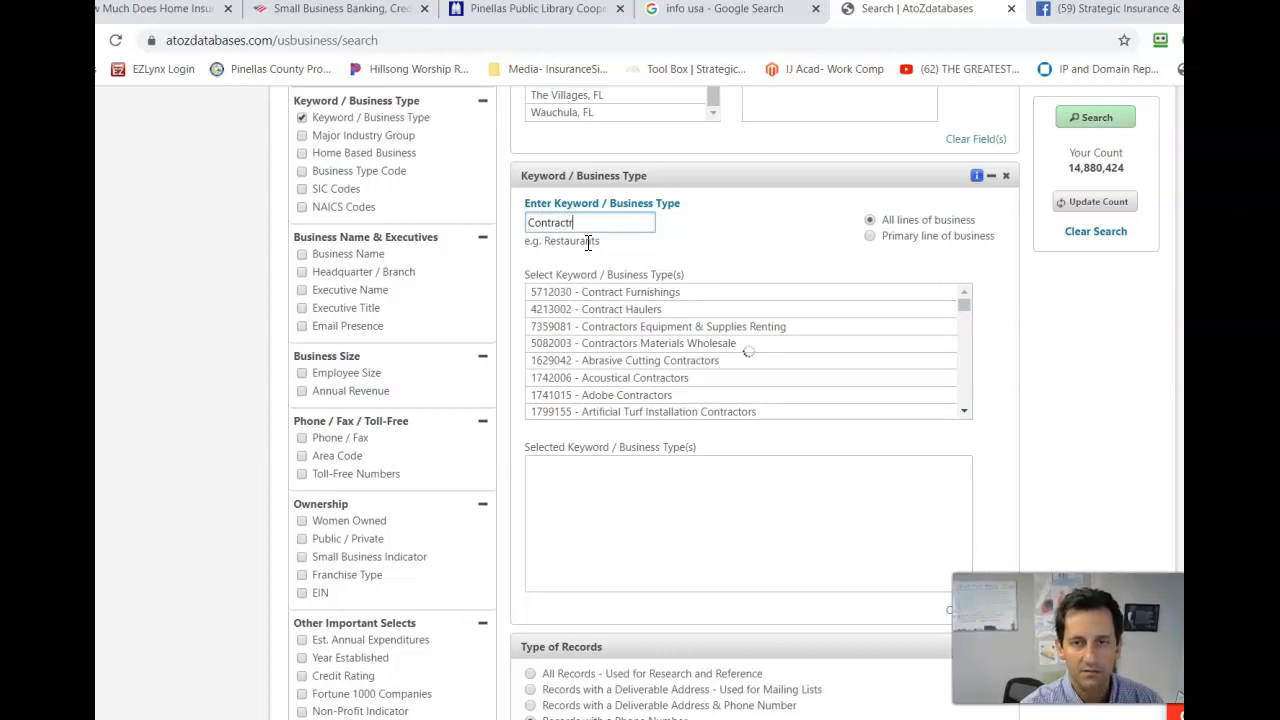
key("BackSpace")
key("BackSpace")
key("BackSpace")
key("BackSpace")
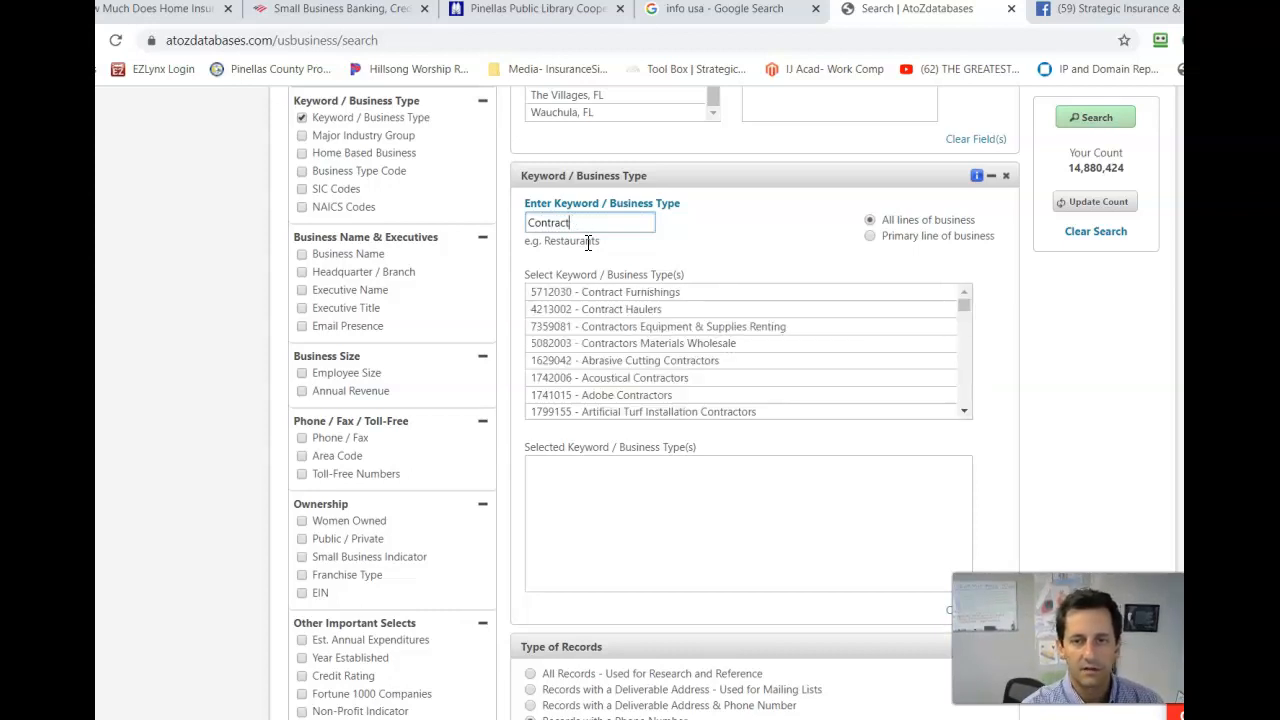
Step: Replace the business type keyword with "Plumber"
key("BackSpace")
key("BackSpace")
key("BackSpace")
key("BackSpace")
key("BackSpace")
key("BackSpace")
key("BackSpace")
key("BackSpace")
type("Plumber")
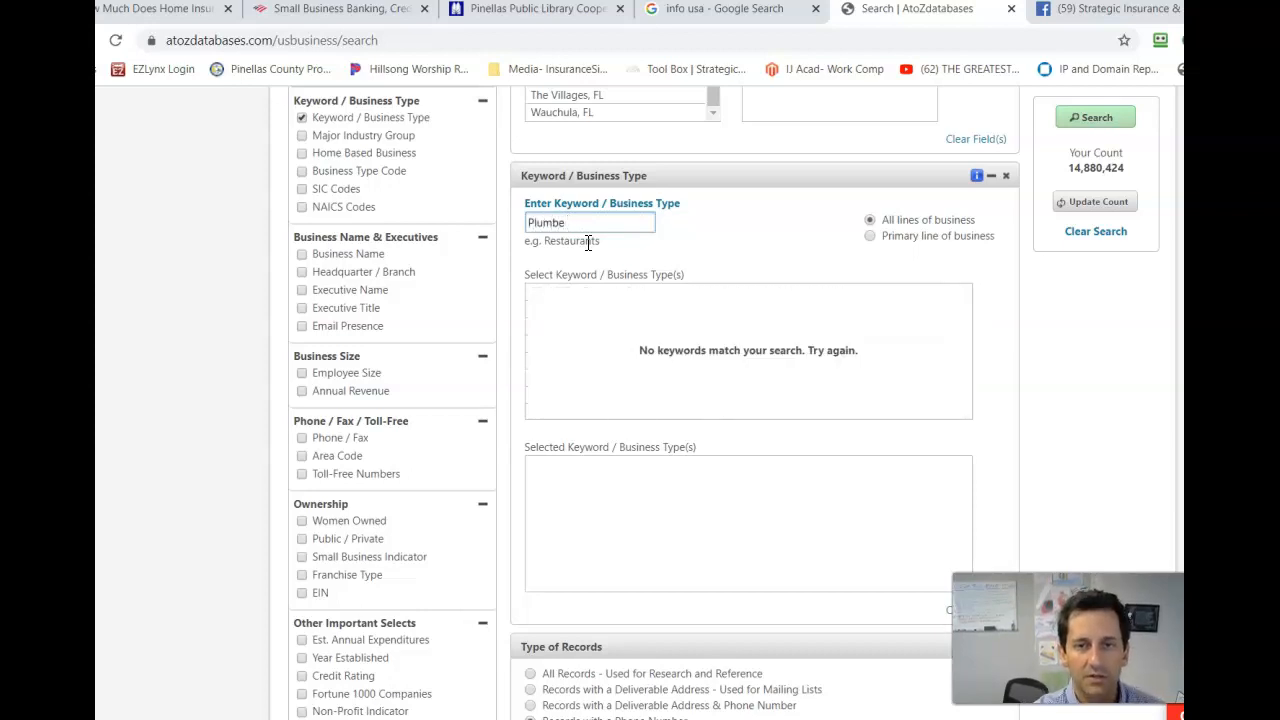
Step: Change the business type keyword to "Restaur" to list the restaurant categories
key("BackSpace")
key("BackSpace")
key("BackSpace")
key("BackSpace")
key("BackSpace")
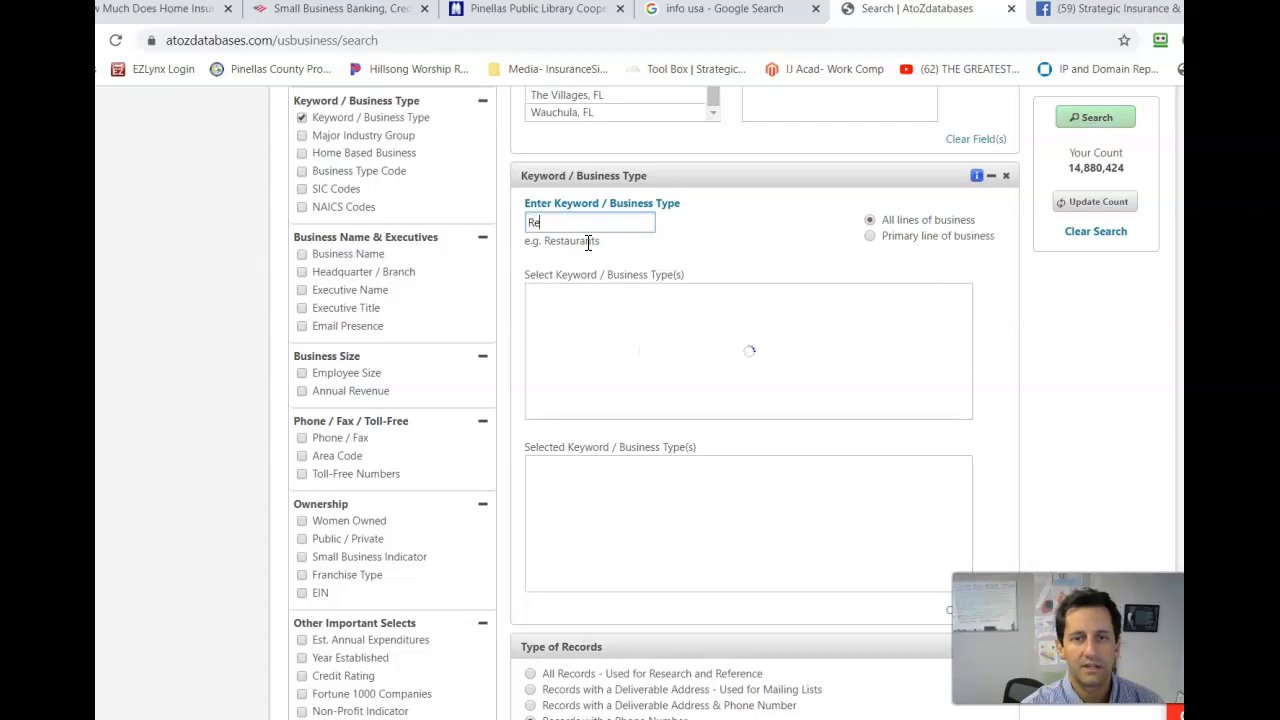
type("taur")
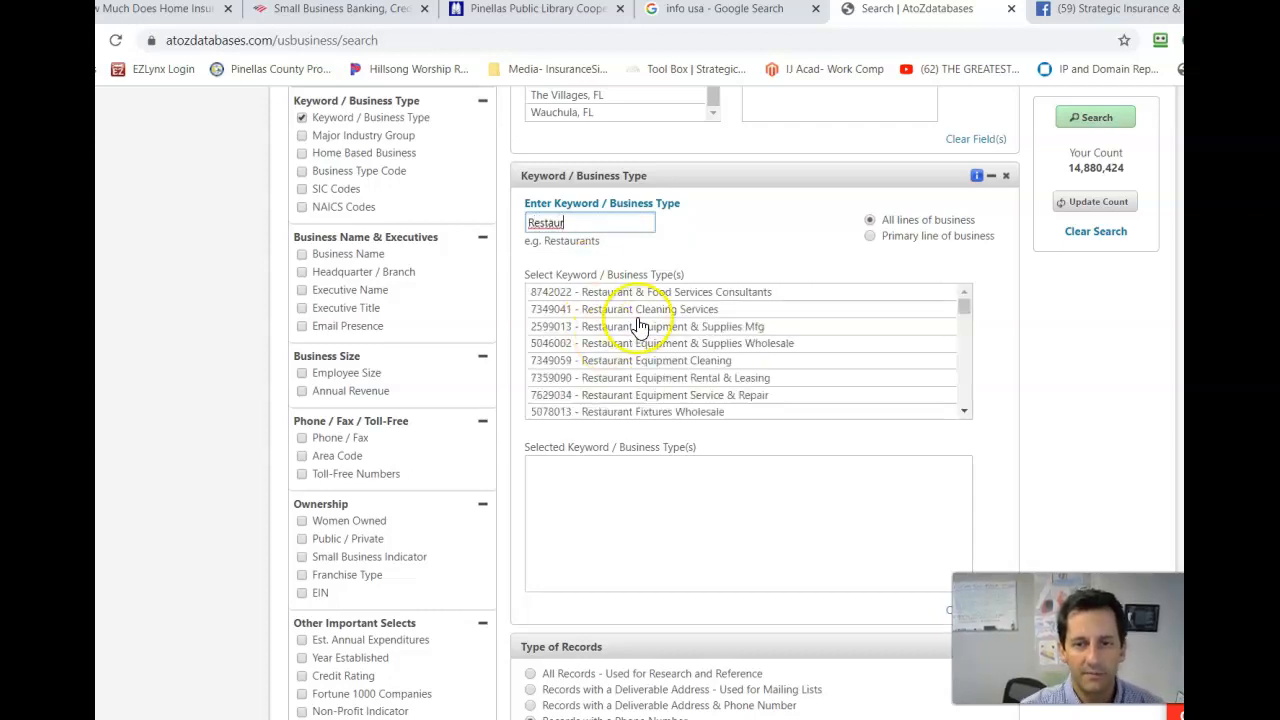
Step: Add "5812001 - Restaurants" to the selected business types
scroll(640, 328, "down", 2)
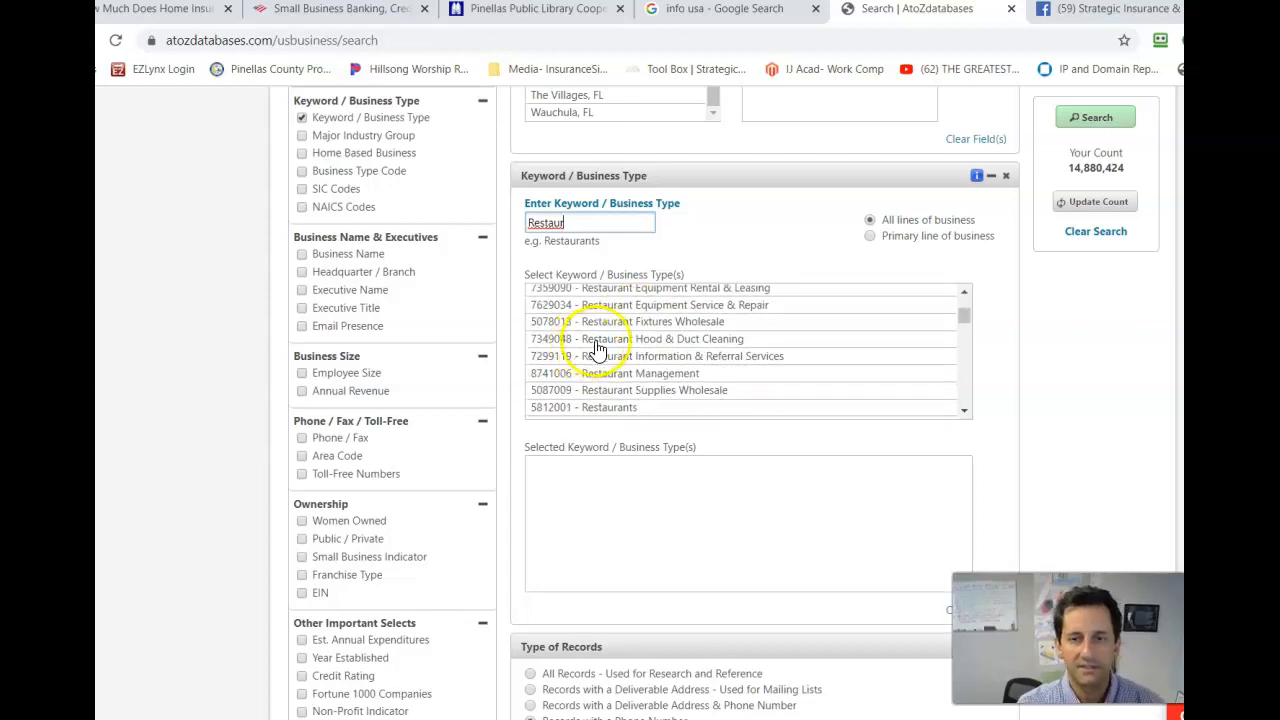
scroll(595, 345, "up", 2)
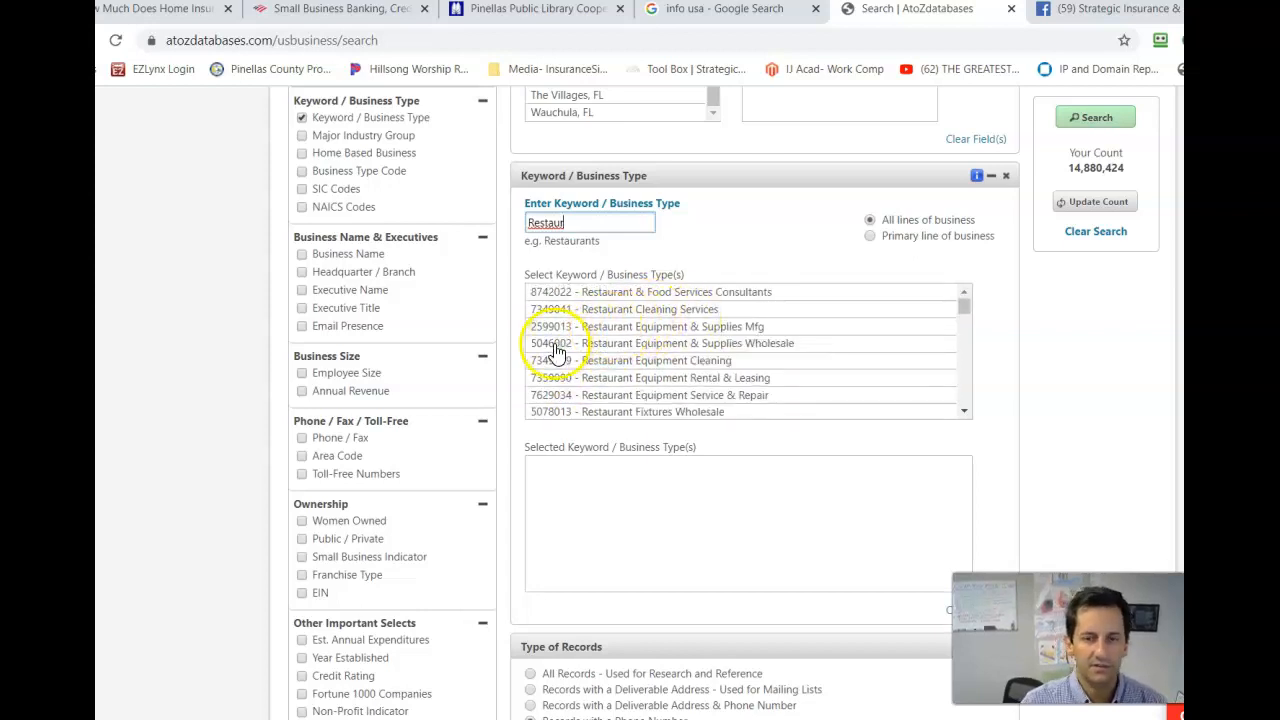
scroll(690, 370, "down", 2)
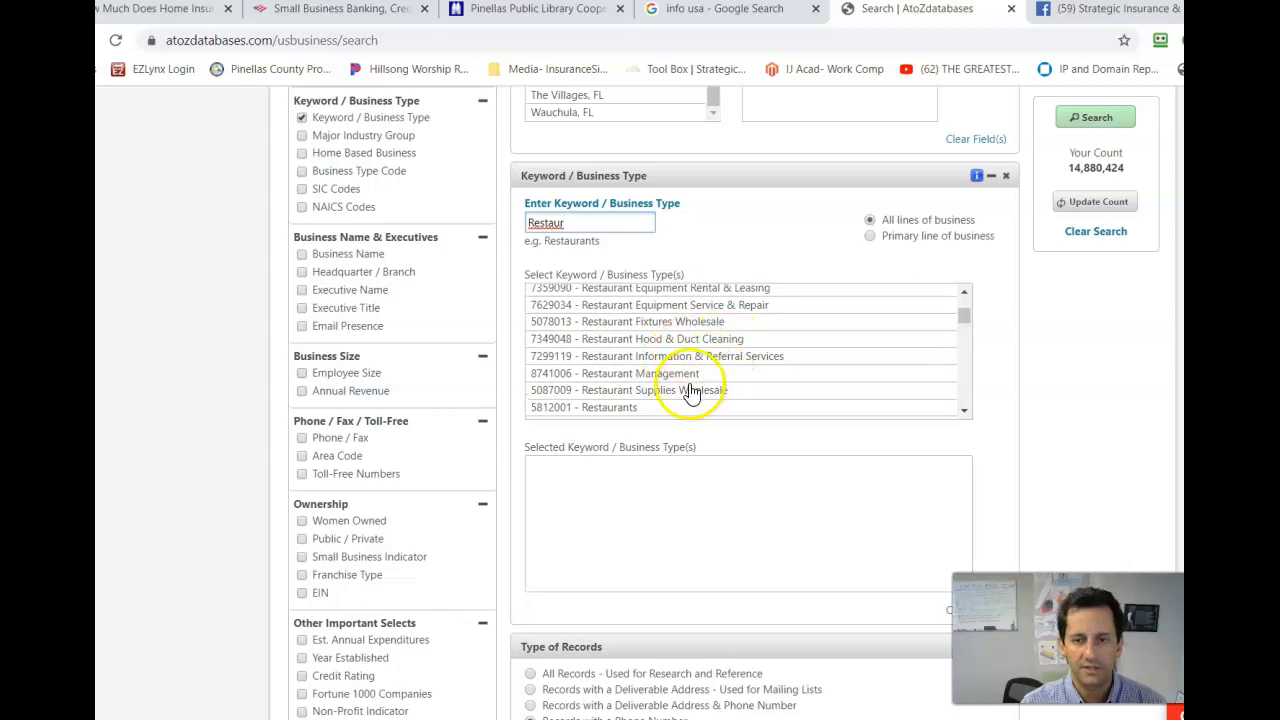
scroll(690, 375, "down", 2)
left_click(633, 320)
scroll(687, 453, "down", 2)
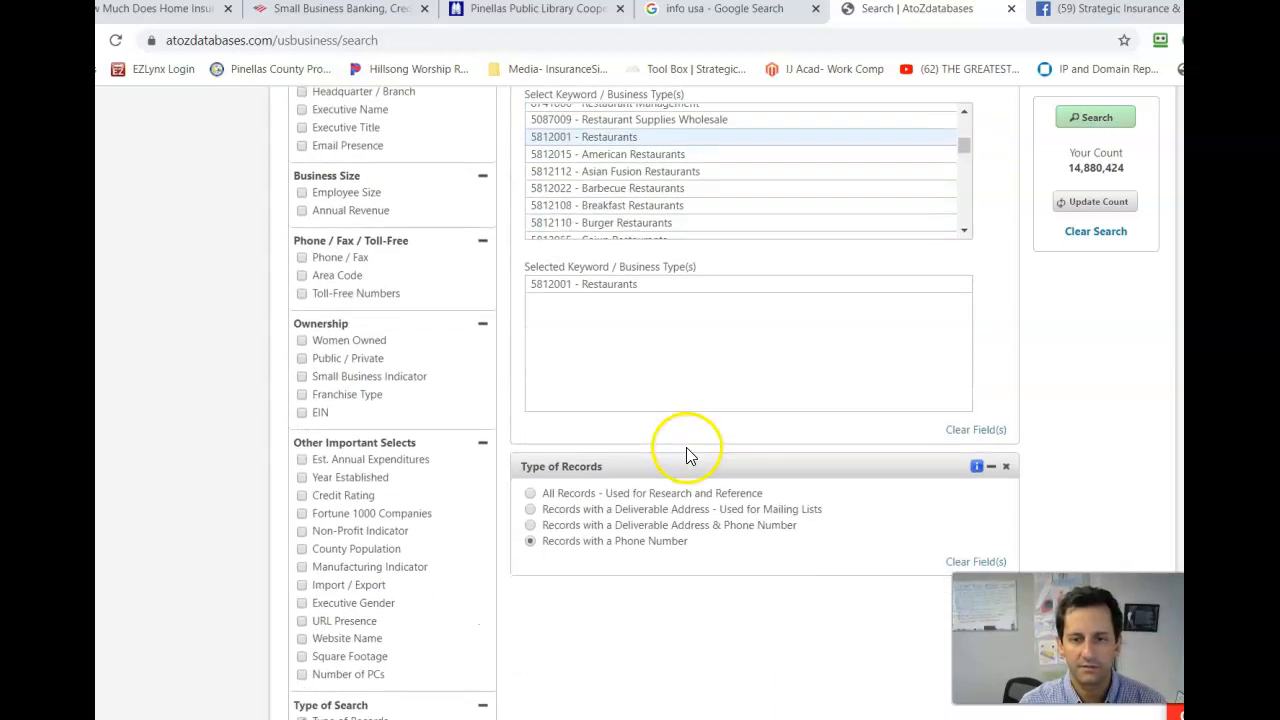
Step: Add the Business Name, Executive Name and Email Presence criteria to the business search
scroll(565, 562, "up", 1)
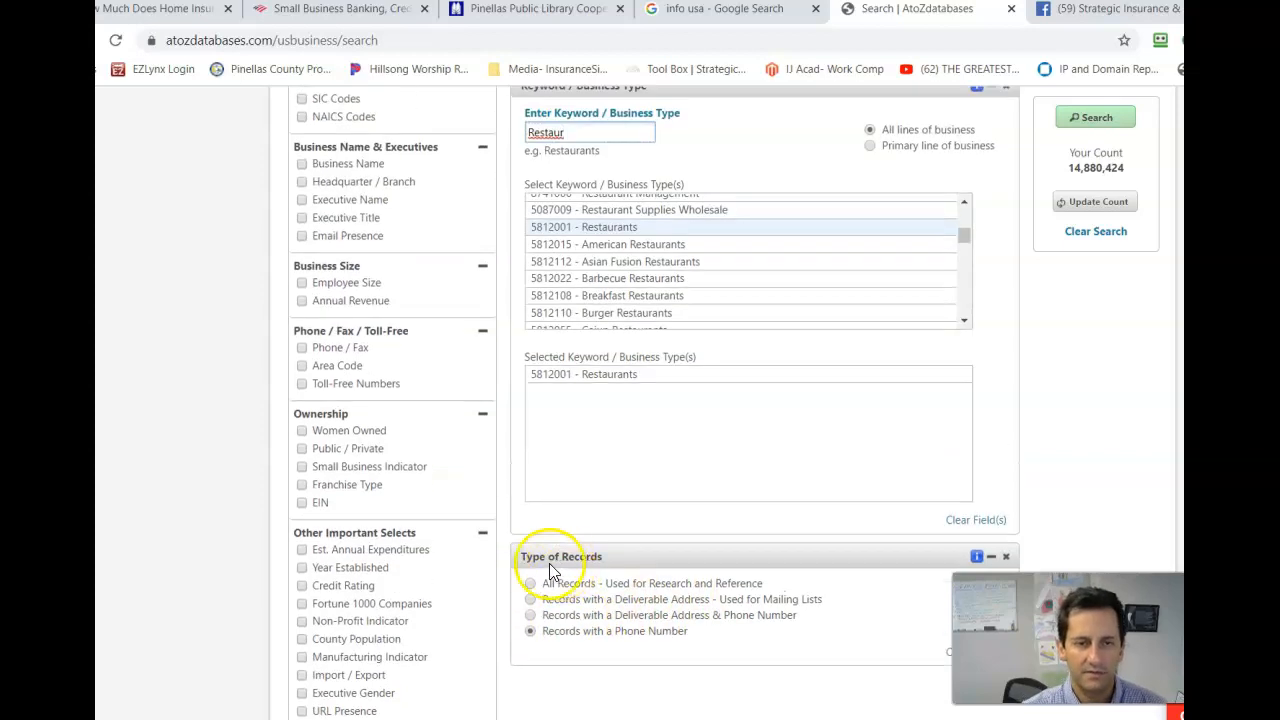
scroll(370, 374, "up", 1)
scroll(368, 372, "up", 3)
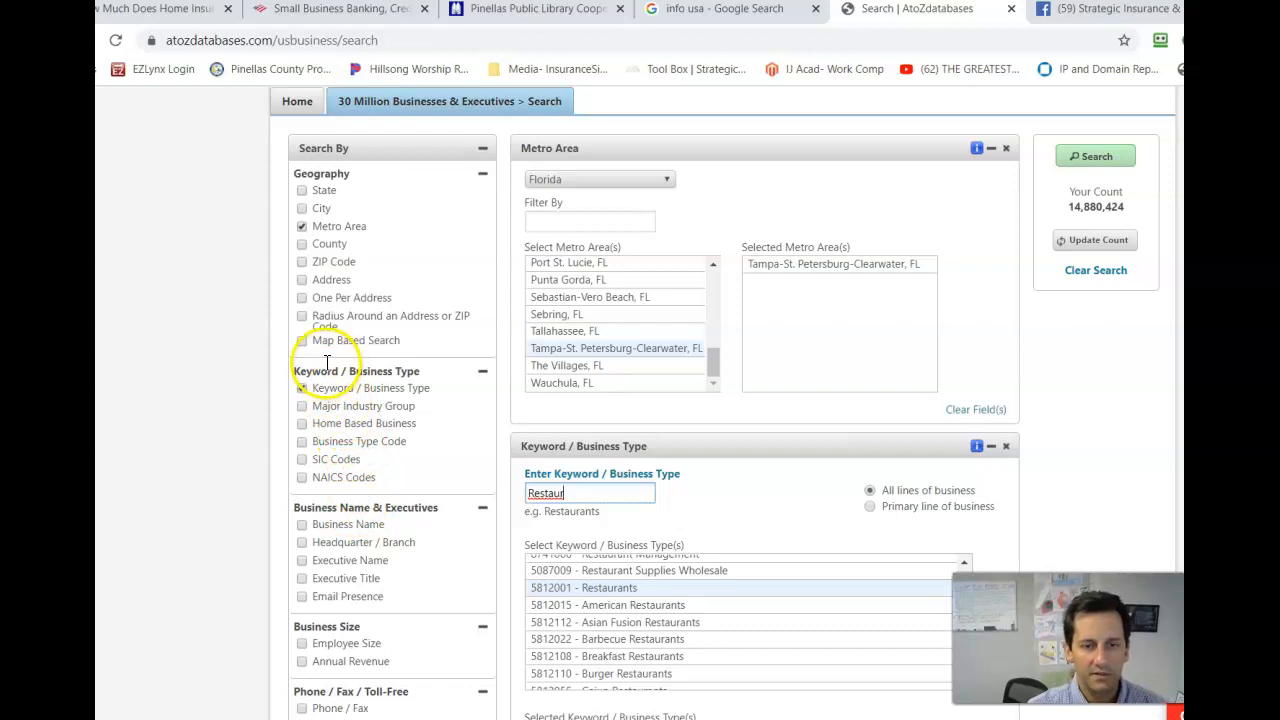
scroll(315, 445, "down", 2)
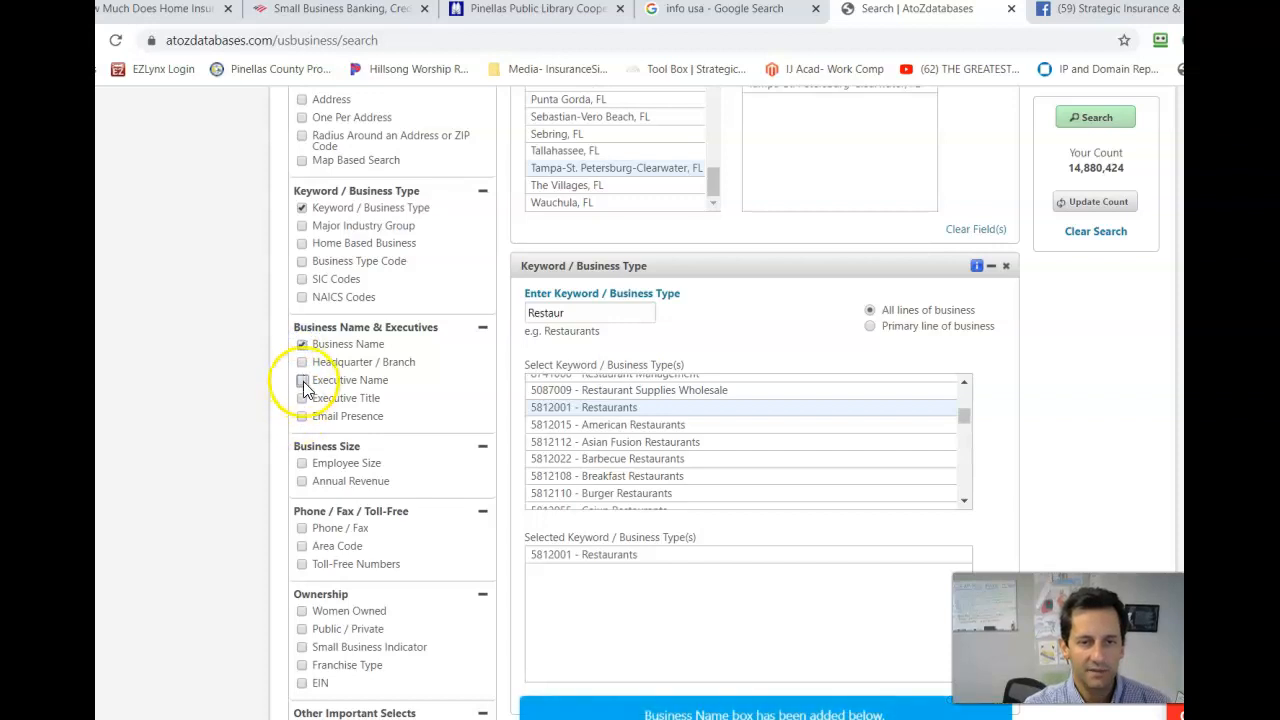
left_click(303, 416)
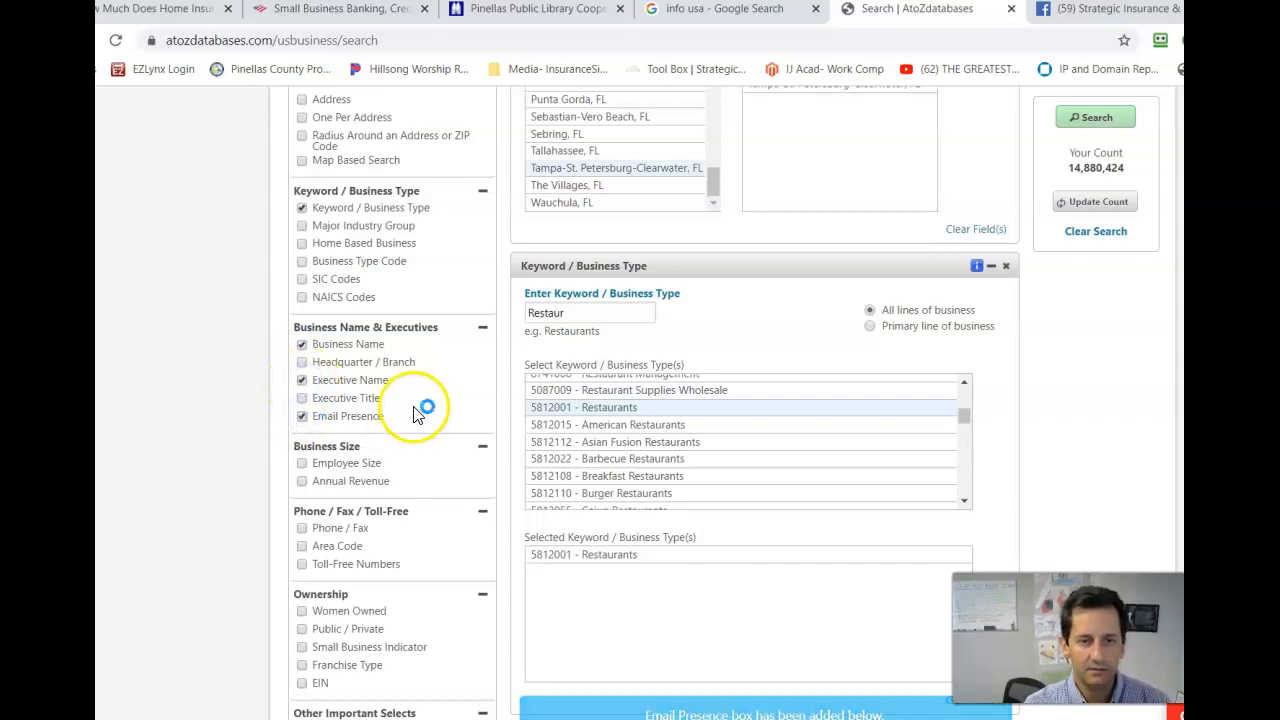
Step: Add the Employee Size and Annual Revenue criteria to the business search
scroll(370, 420, "down", 1)
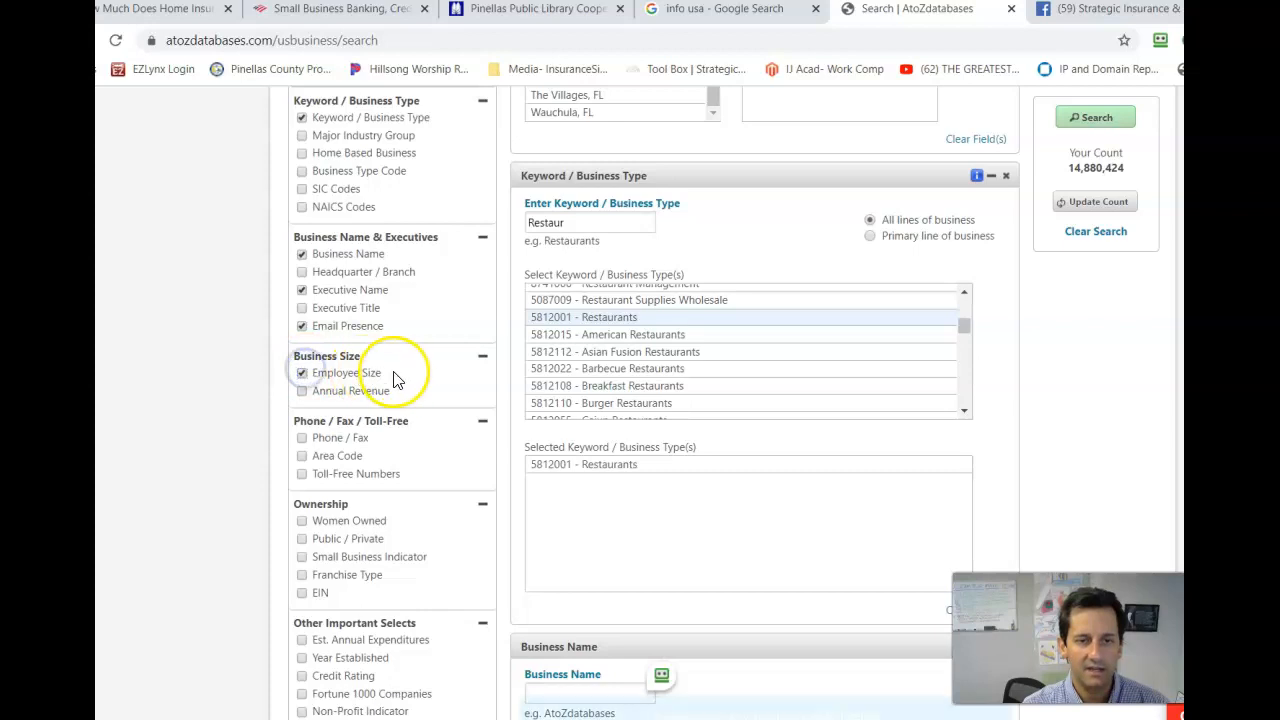
scroll(500, 420, "down", 1)
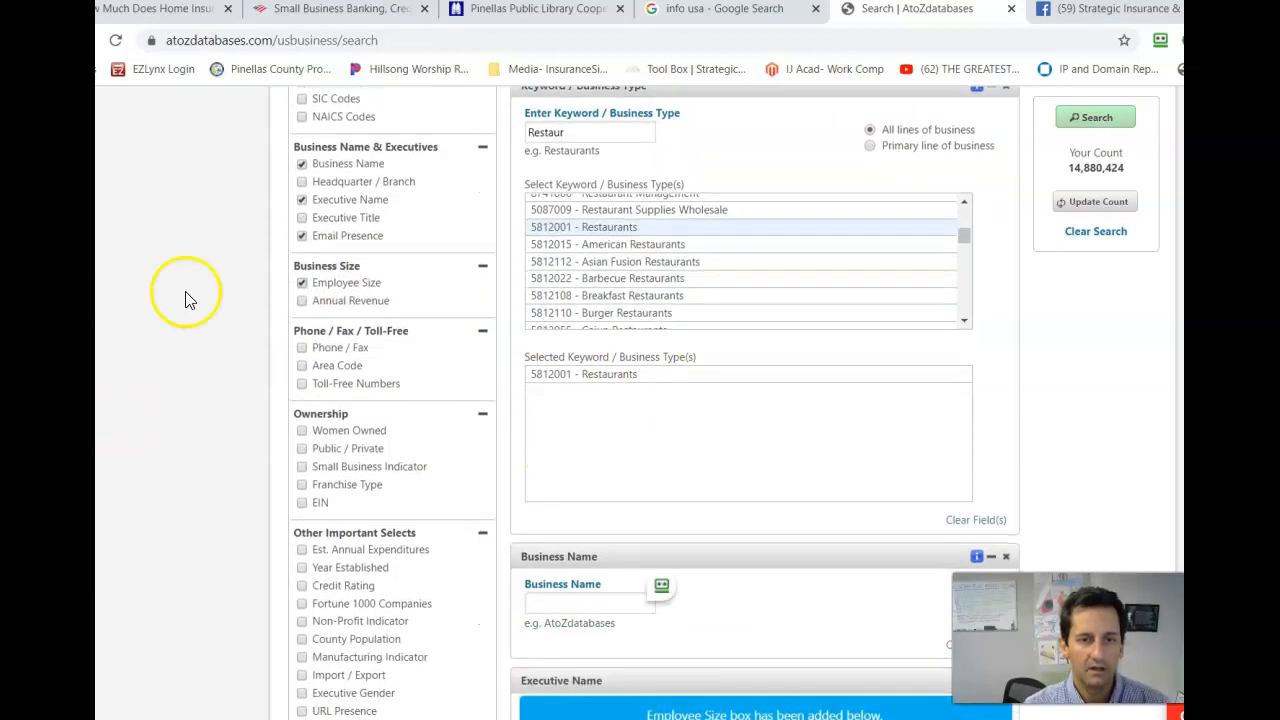
left_click(303, 301)
Step: Limit the email presence criterion to only records which contain one or more executive emails
scroll(420, 400, "down", 1)
scroll(340, 440, "down", 1)
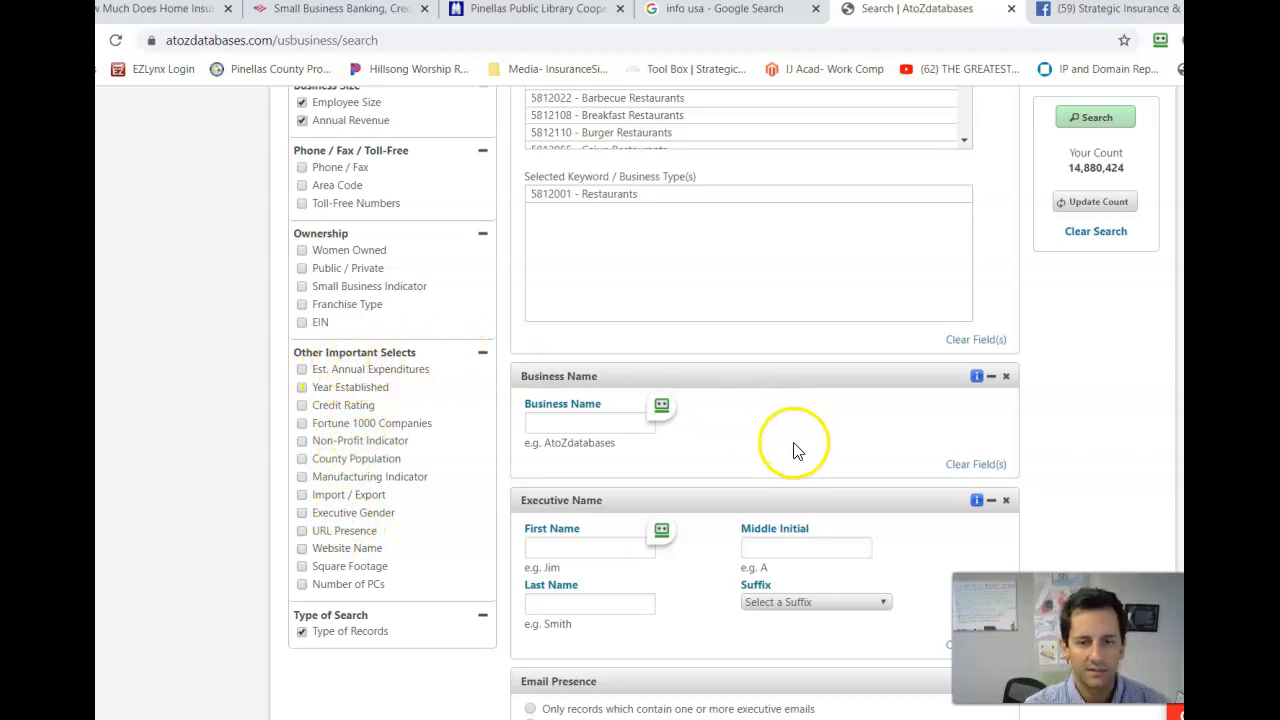
scroll(794, 449, "down", 1)
scroll(642, 390, "up", 3)
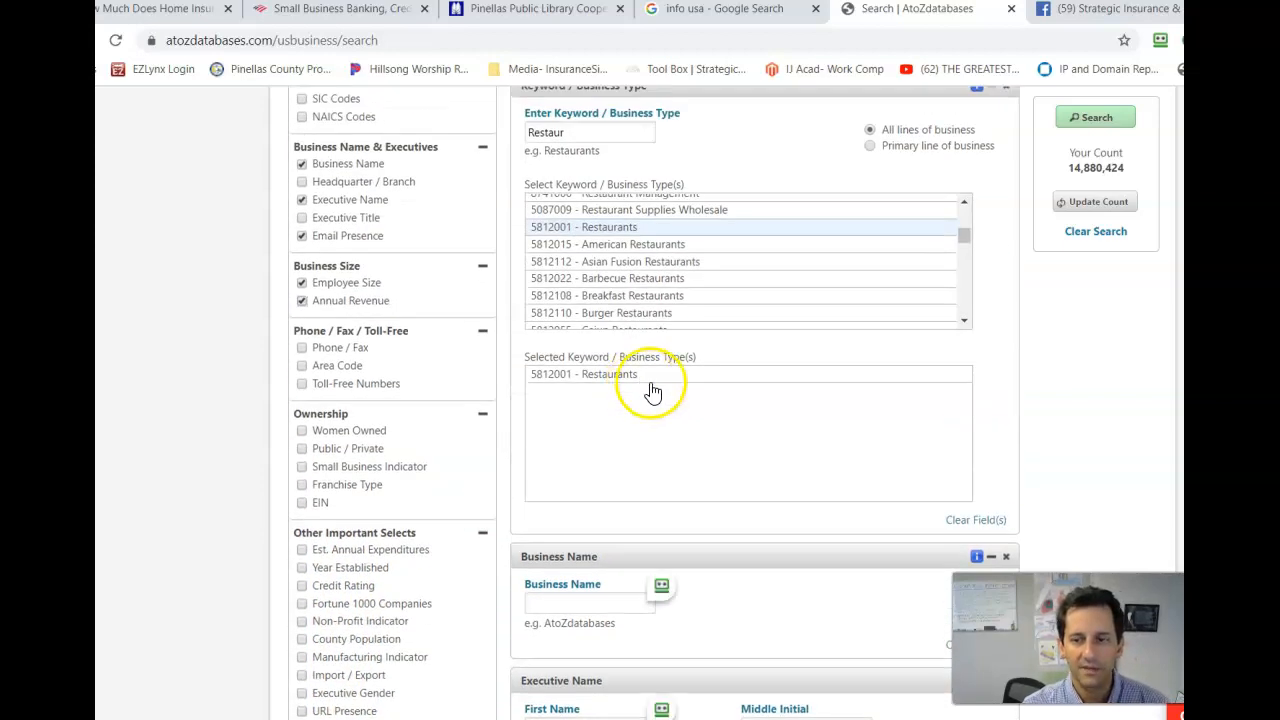
scroll(665, 391, "down", 4)
scroll(673, 399, "down", 2)
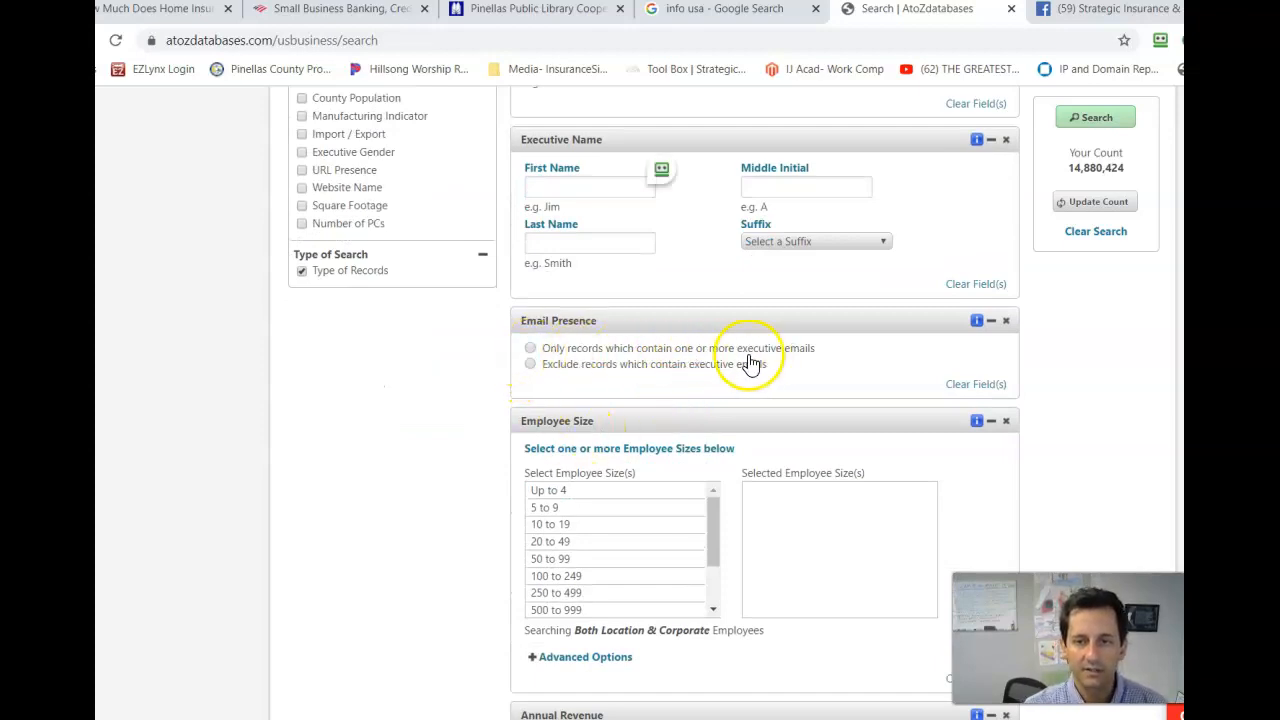
left_click(530, 348)
Step: Select the employee sizes 5 to 9, 10 to 19 and 20 to 49
scroll(691, 420, "down", 2)
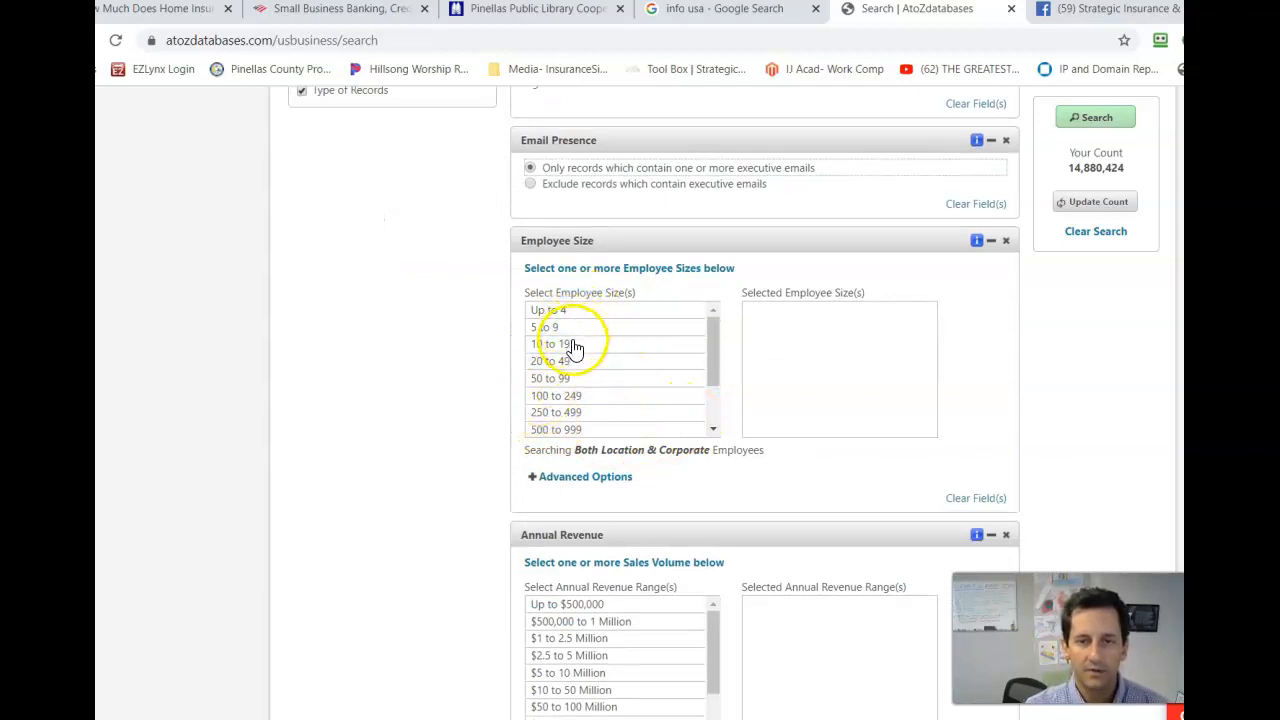
left_click(576, 330)
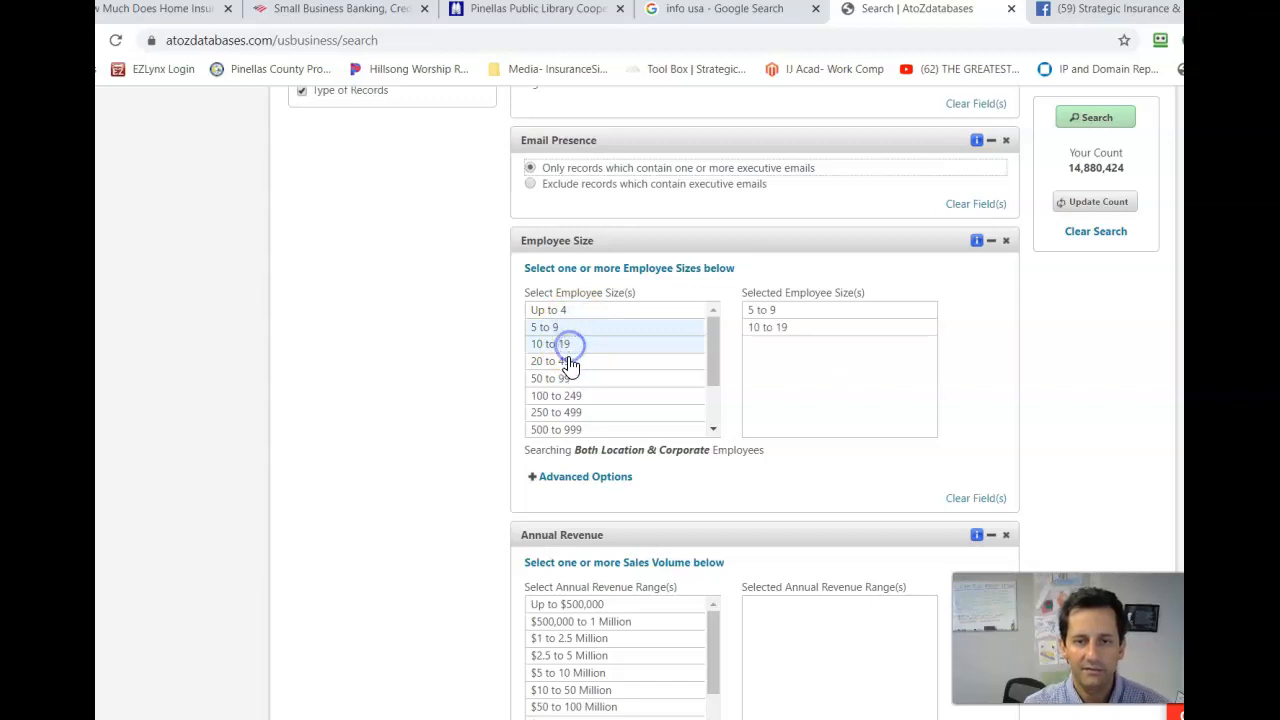
left_click(568, 362)
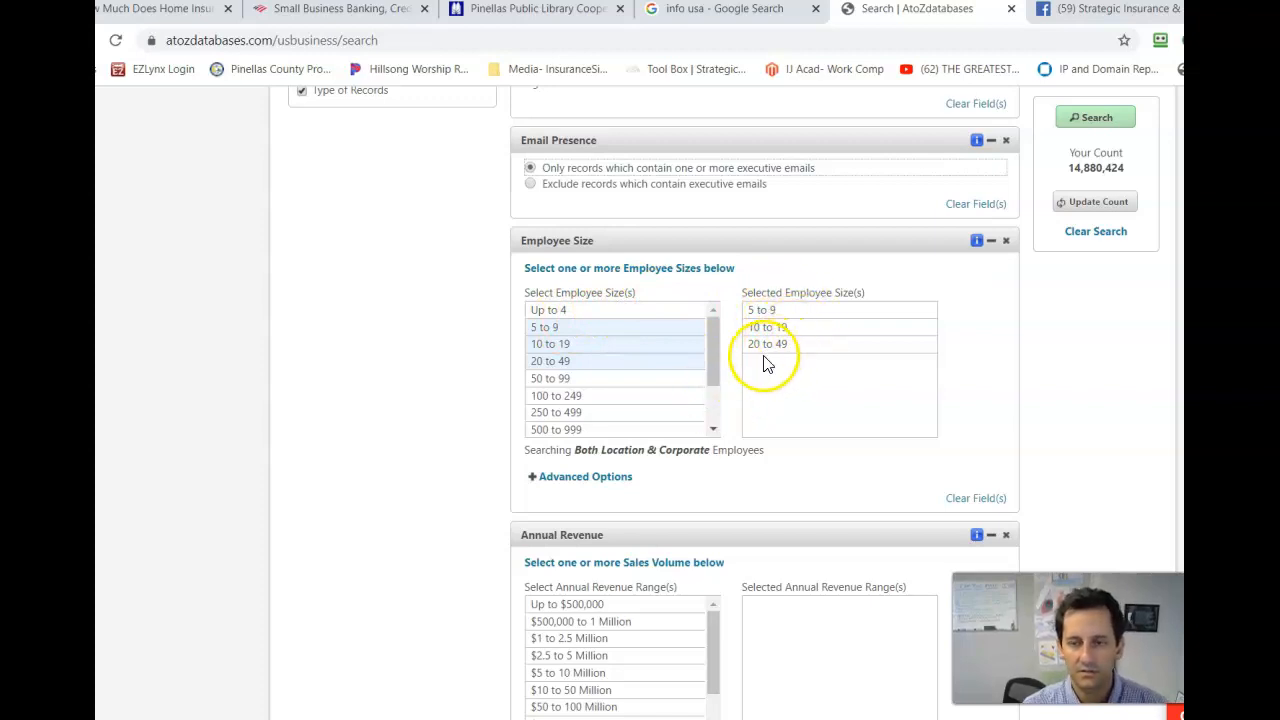
Step: Select the annual revenue ranges $500,000 to 1 Million, $1 to 2.5 Million and $2.5 to 5 Million
scroll(750, 365, "down", 2)
scroll(650, 380, "down", 1)
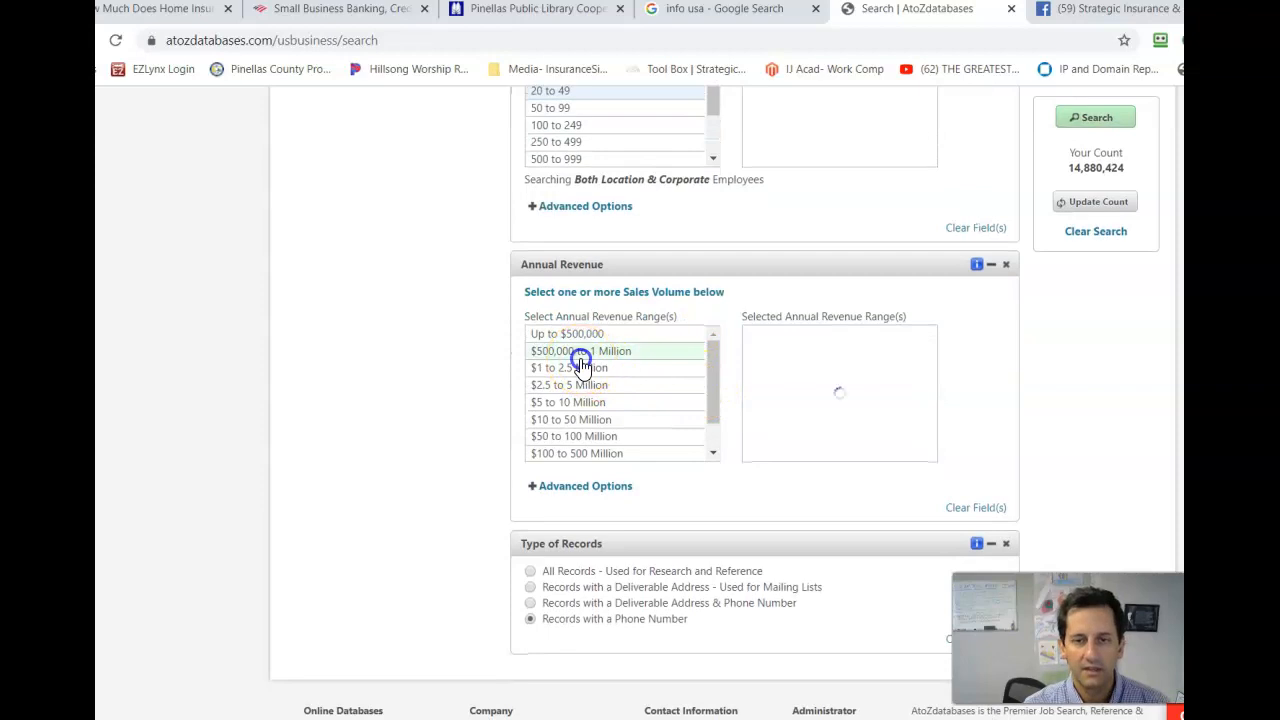
left_click(578, 384)
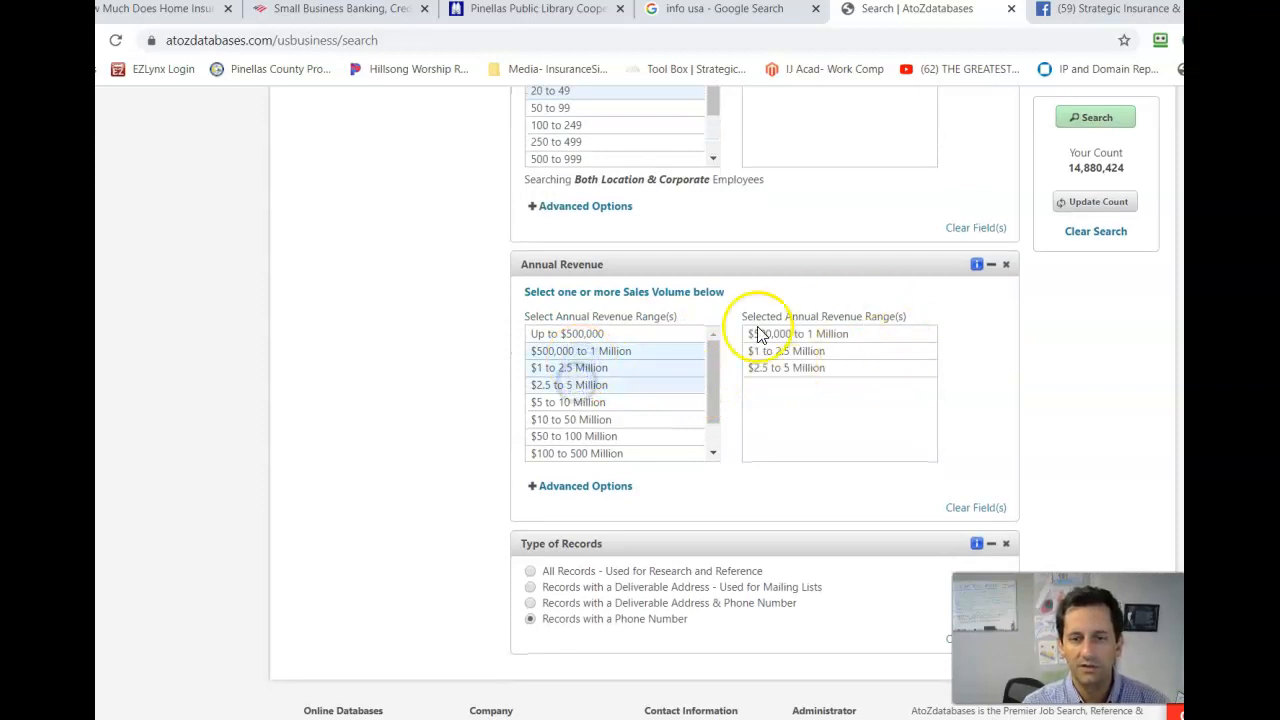
Step: Set the type of records to All Records and try to update the record count
scroll(738, 386, "down", 2)
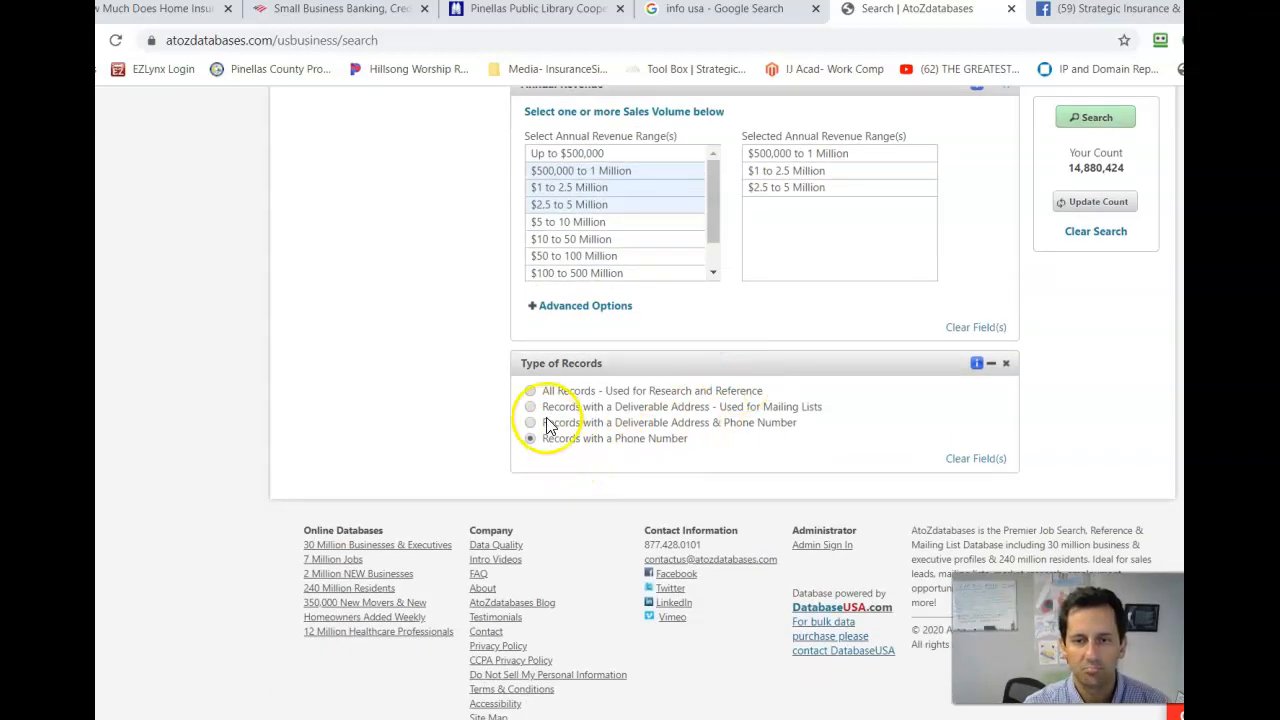
left_click(531, 392)
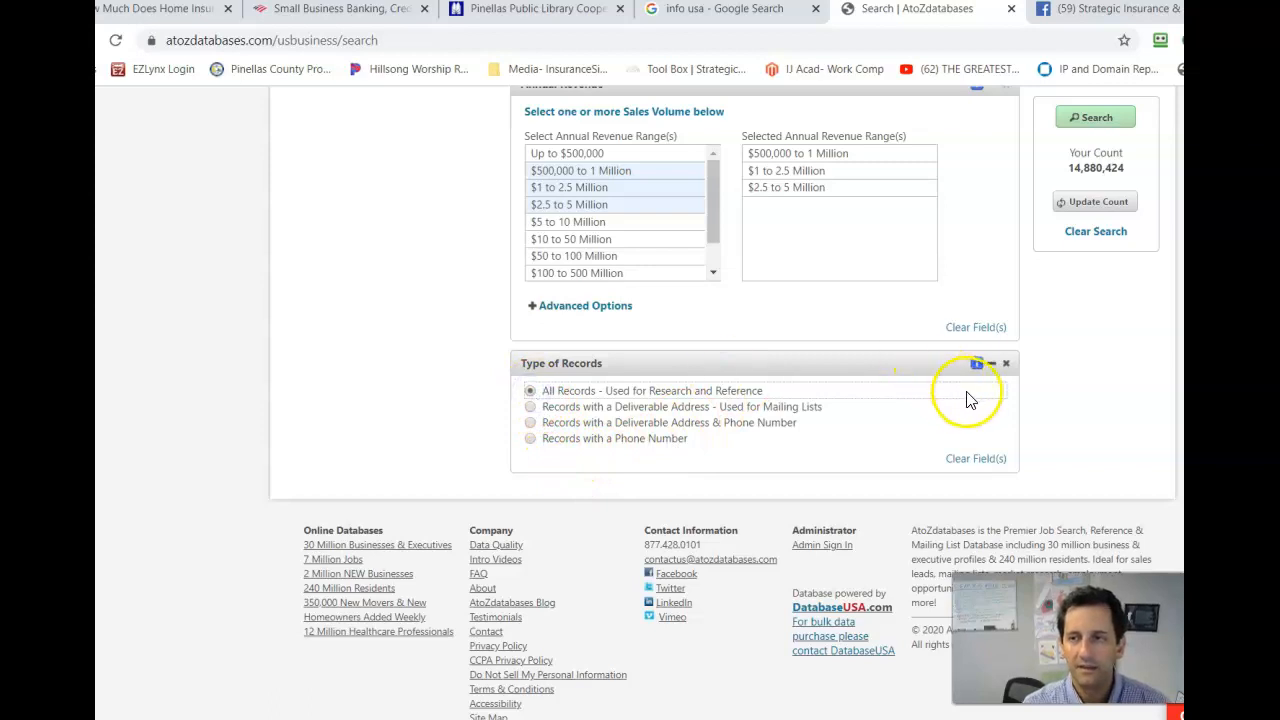
scroll(977, 420, "up", 7)
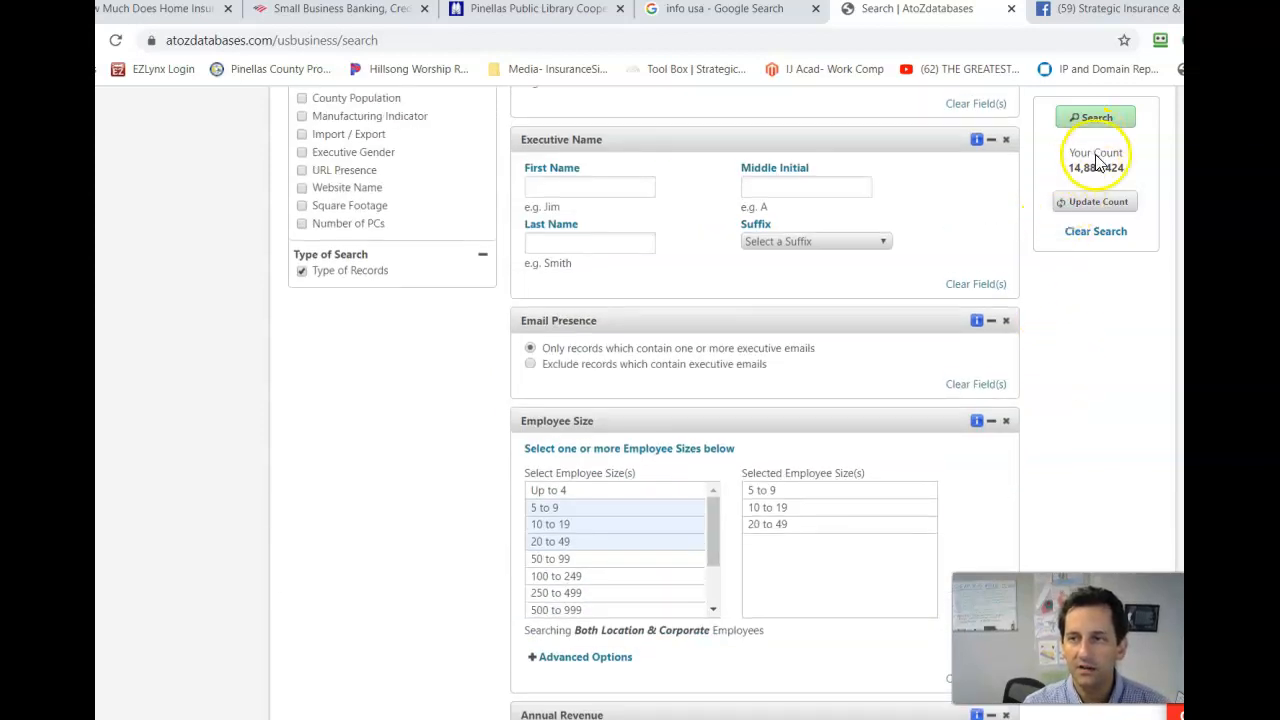
scroll(1068, 300, "up", 3)
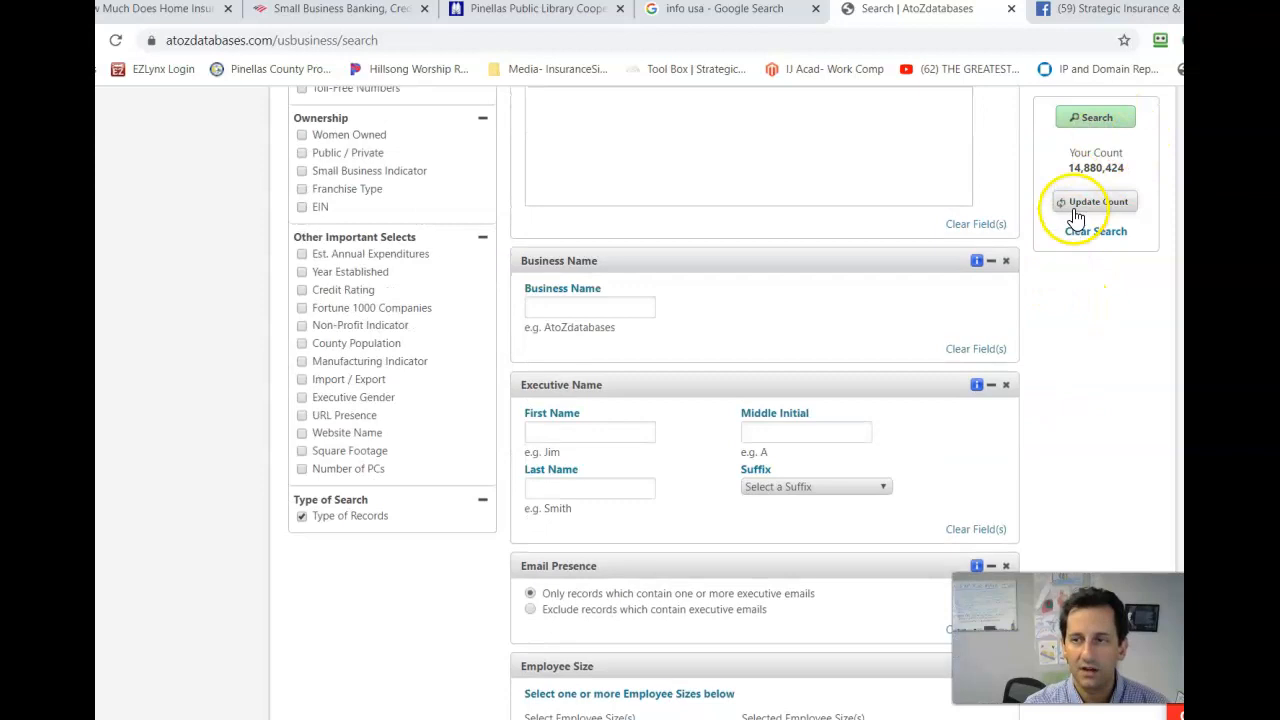
scroll(1074, 214, "up", 2)
left_click(1076, 212)
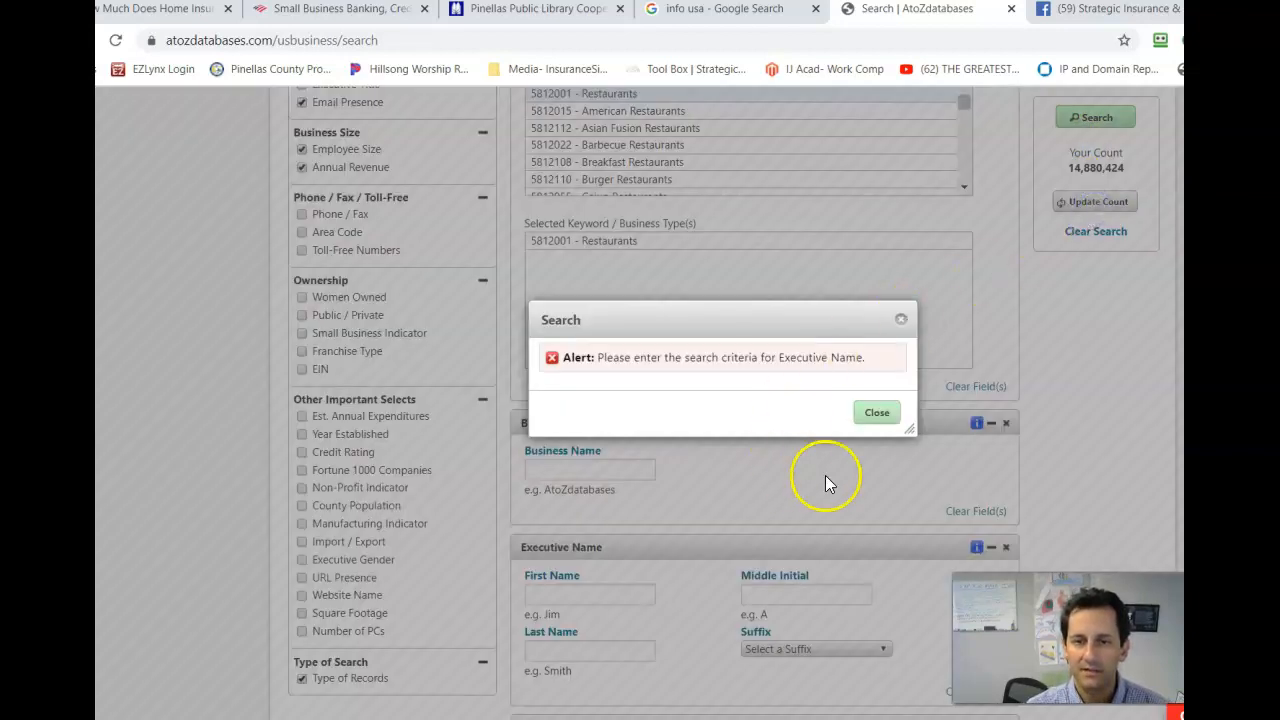
left_click(878, 416)
Step: Remove the empty Executive Name and Business Name criteria and update the record count
left_click(538, 462)
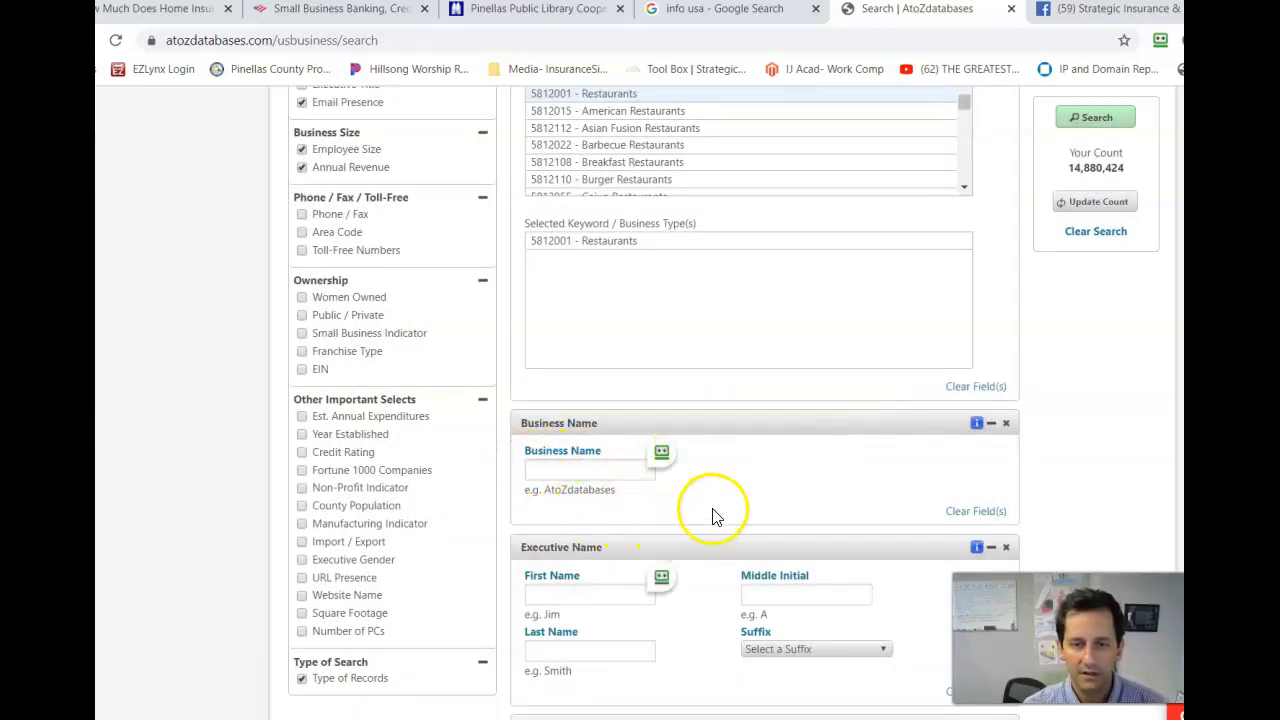
scroll(713, 517, "down", 1)
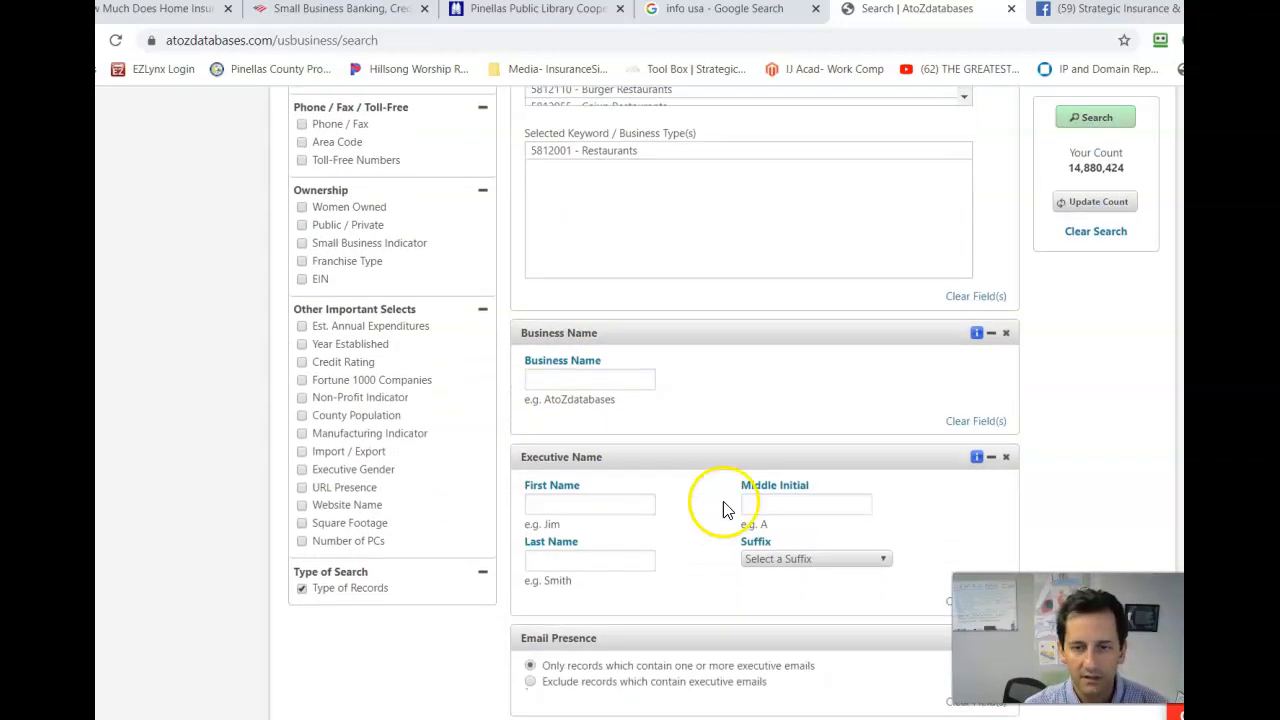
left_click(1006, 458)
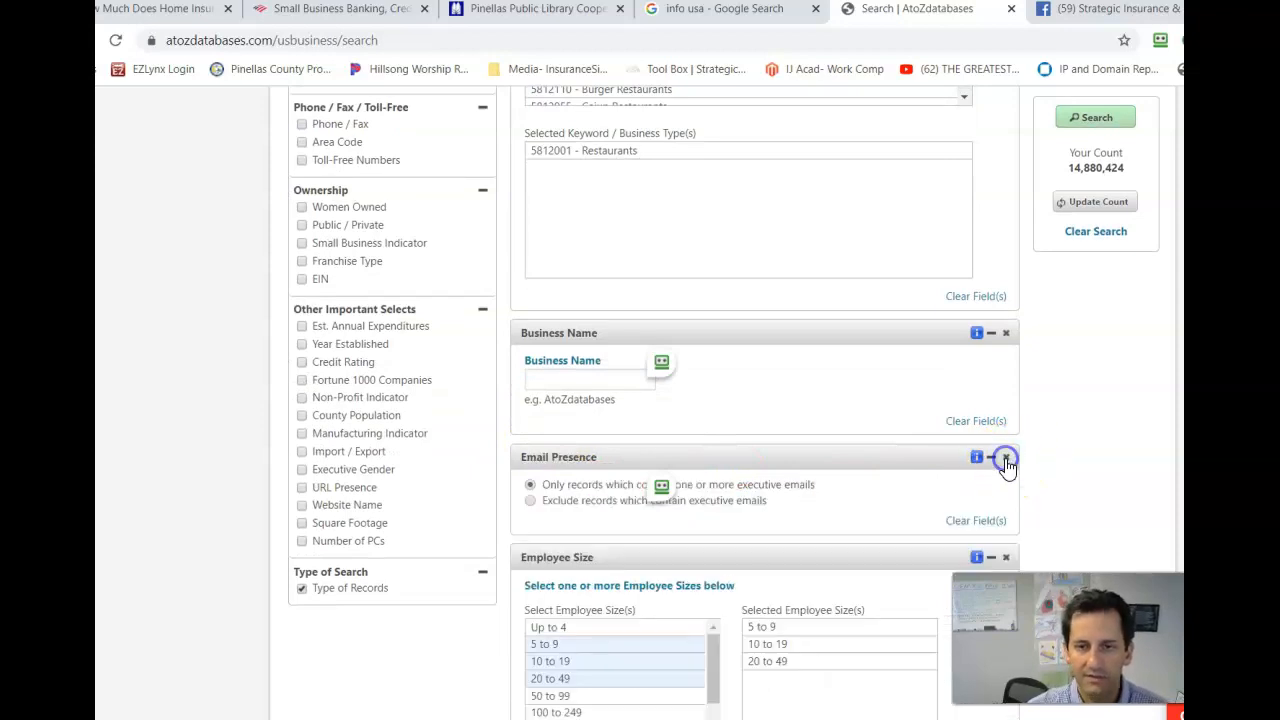
left_click(1006, 333)
left_click(1099, 202)
Step: Review the metro area, business type, email, employee size and revenue filters, including the advanced employee size options
scroll(1103, 209, "down", 1)
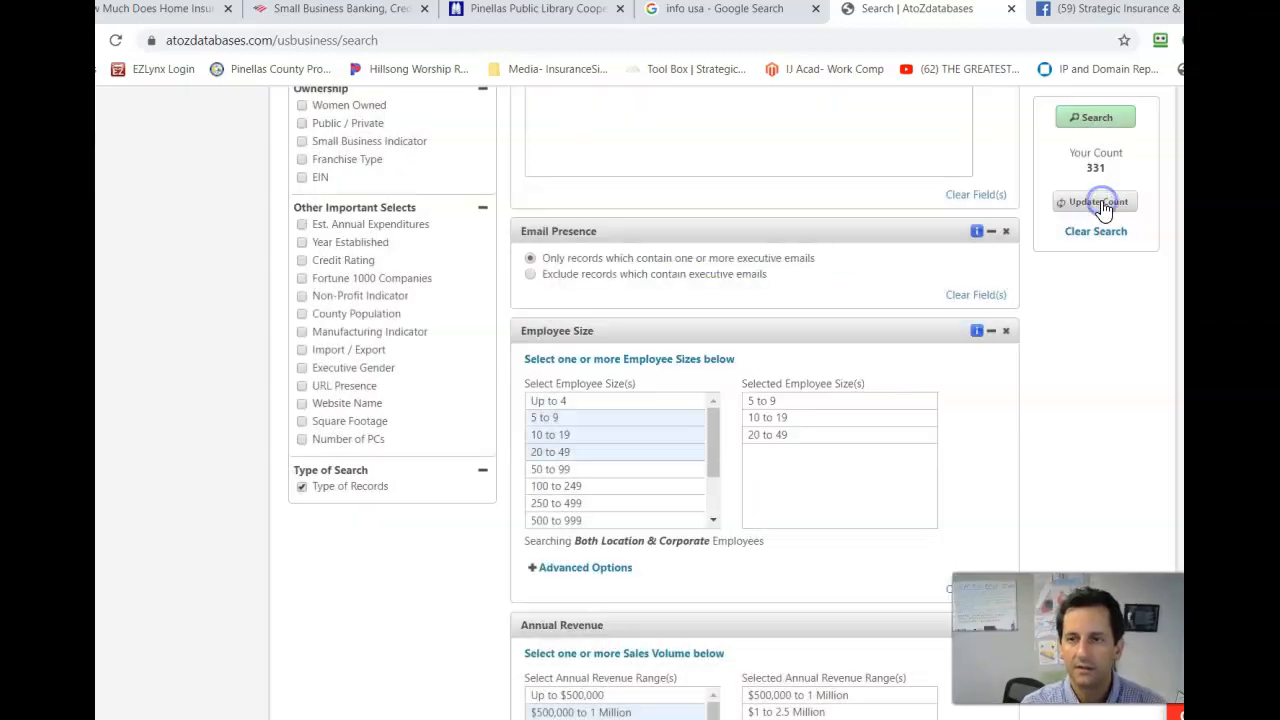
scroll(1083, 327, "up", 2)
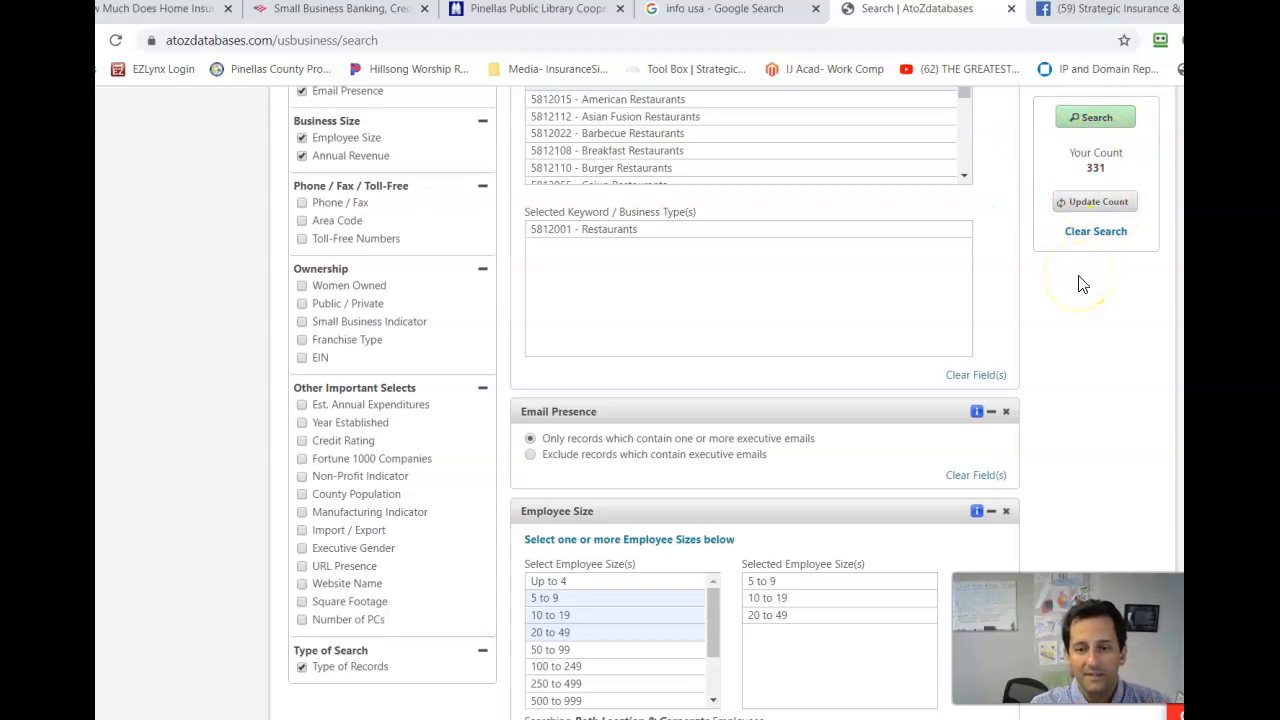
scroll(1078, 284, "up", 7)
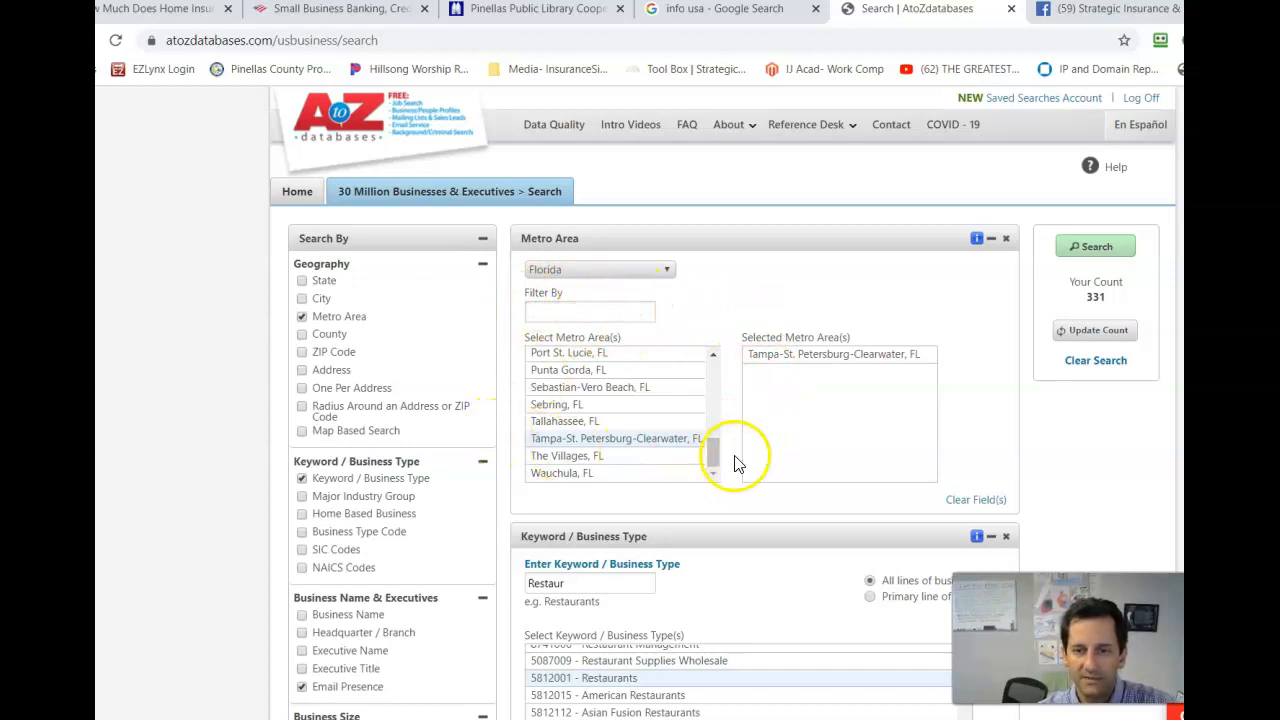
scroll(814, 391, "down", 3)
scroll(773, 510, "down", 1)
scroll(773, 510, "down", 3)
scroll(1100, 410, "down", 5)
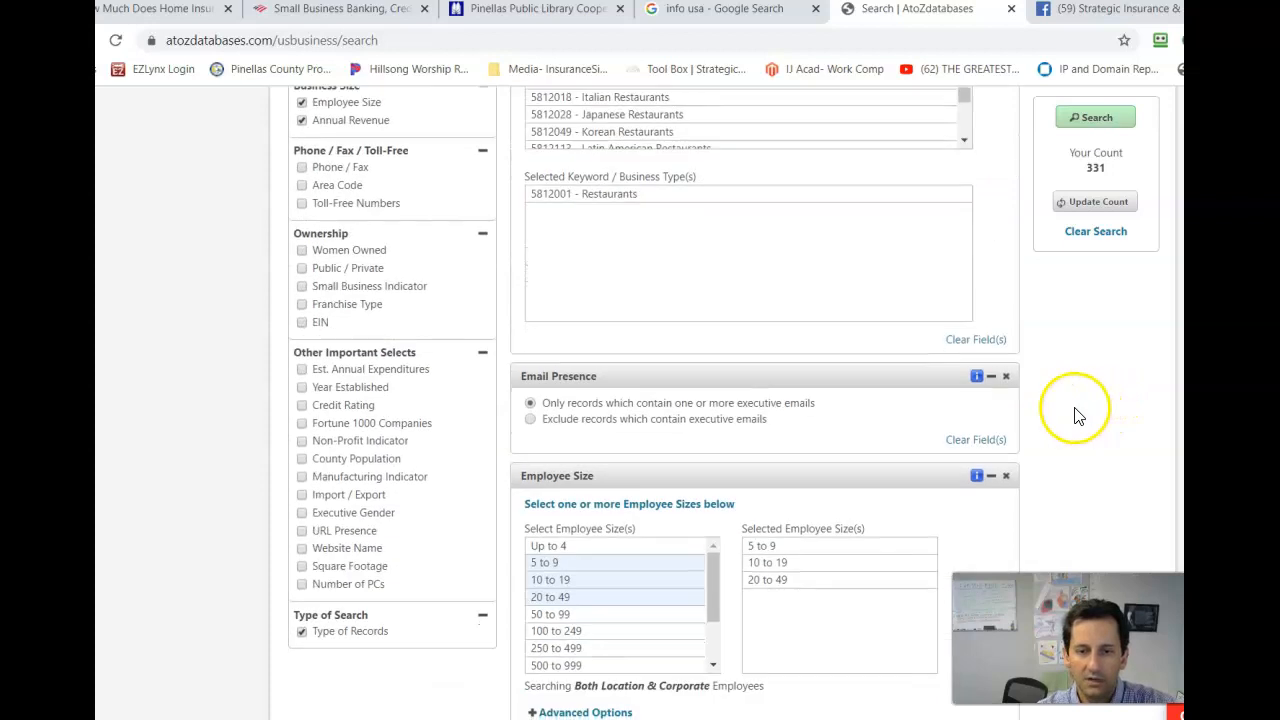
scroll(837, 486, "down", 2)
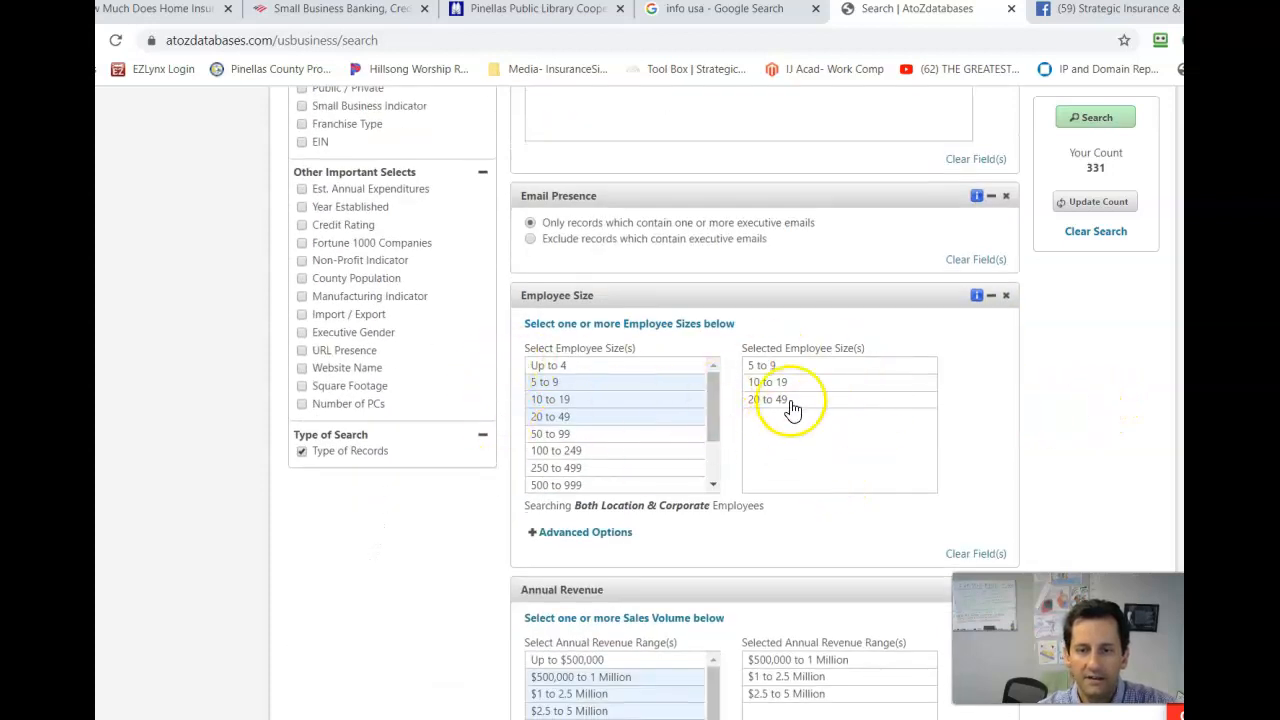
scroll(780, 412, "down", 2)
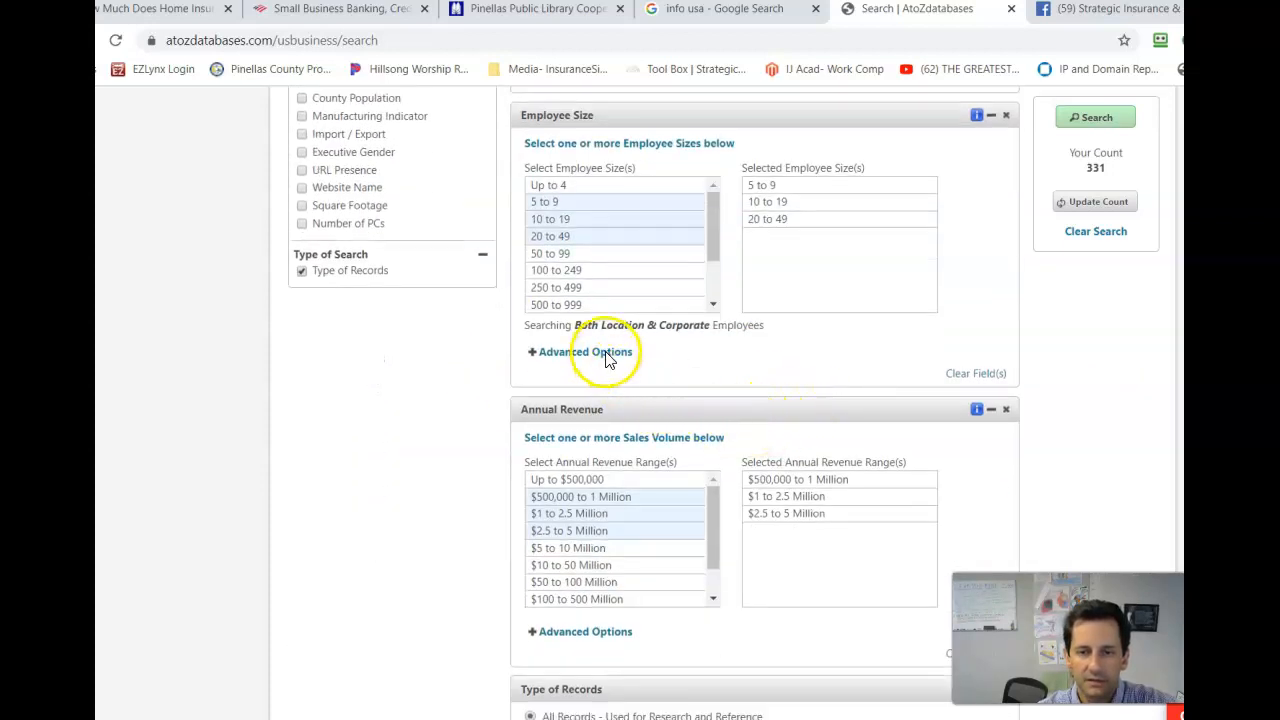
left_click(556, 352)
scroll(650, 395, "down", 3)
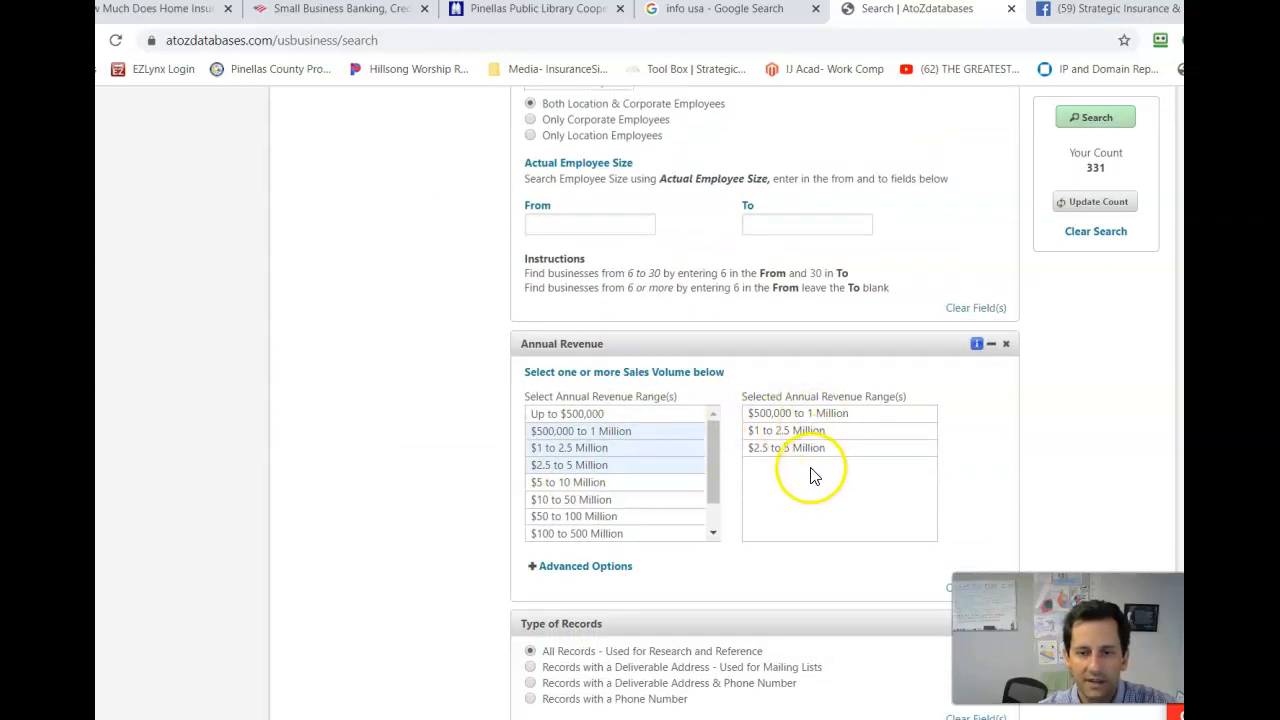
scroll(810, 471, "down", 3)
Step: Refresh the record count and run the business search with the chosen filters
left_click(1093, 203)
scroll(1110, 240, "up", 1)
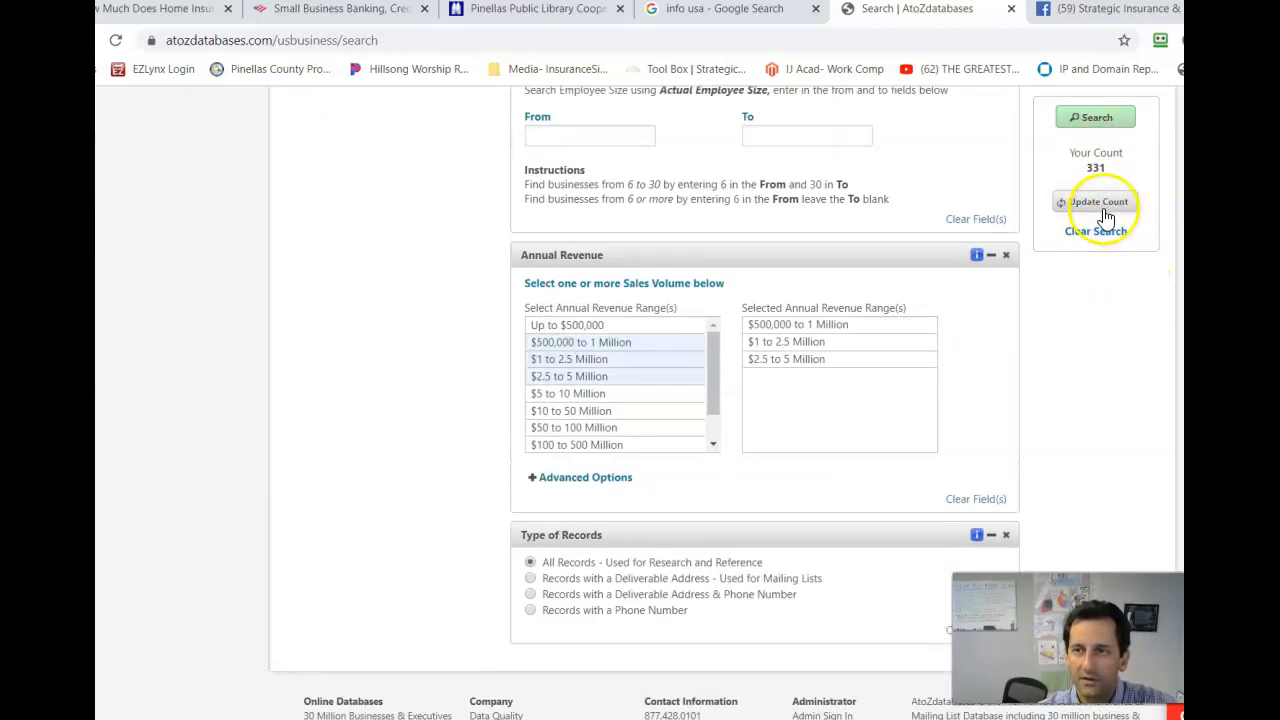
left_click(1093, 118)
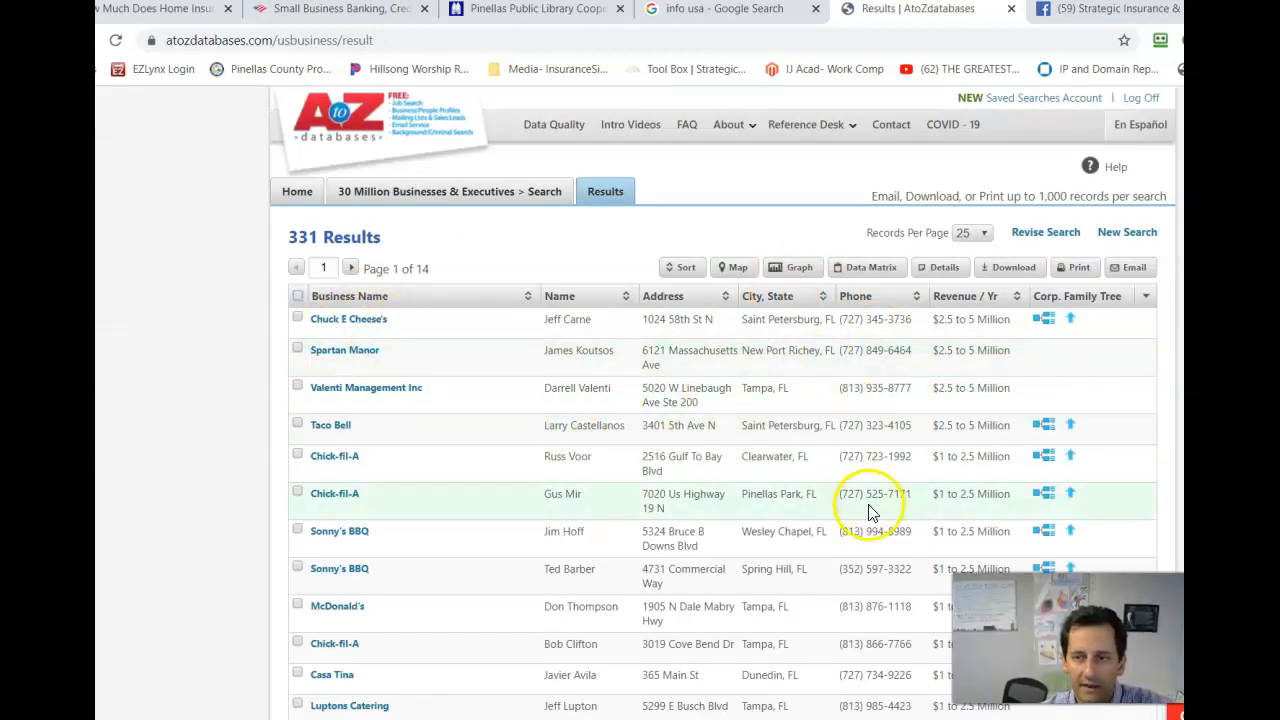
Step: Look through the first page of restaurant results and try to download the list
scroll(457, 463, "down", 4)
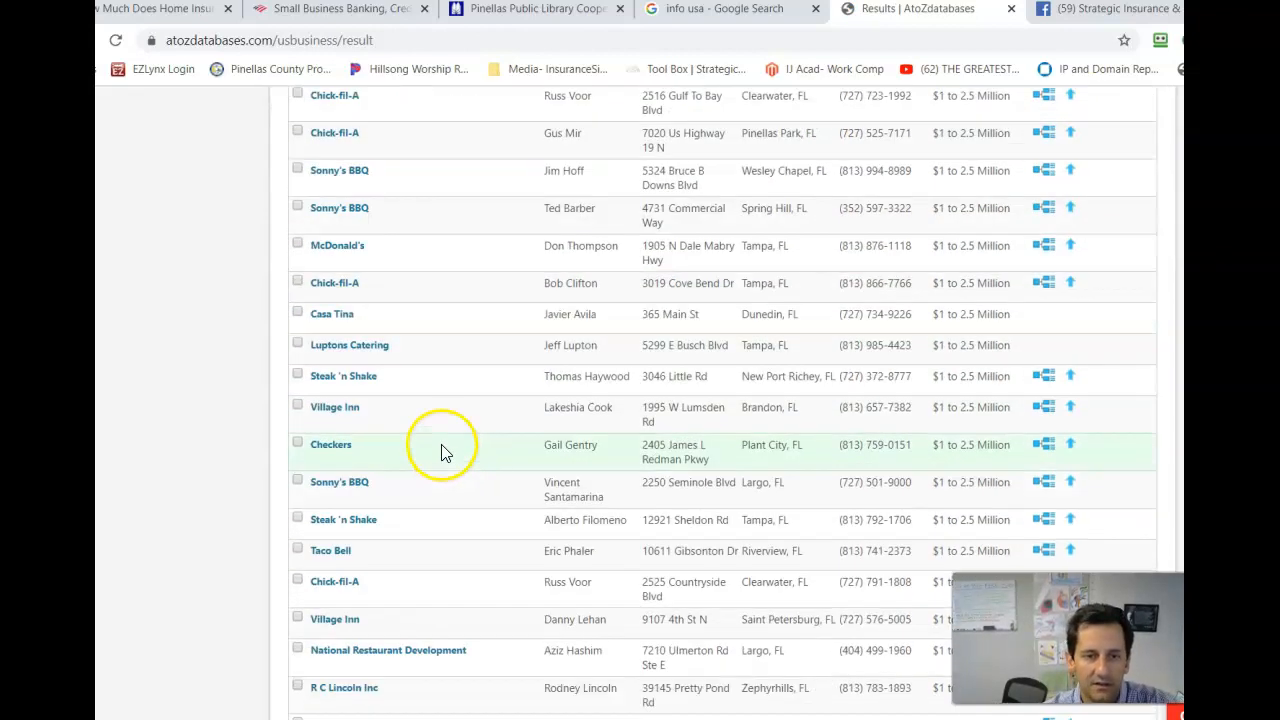
scroll(375, 330, "down", 4)
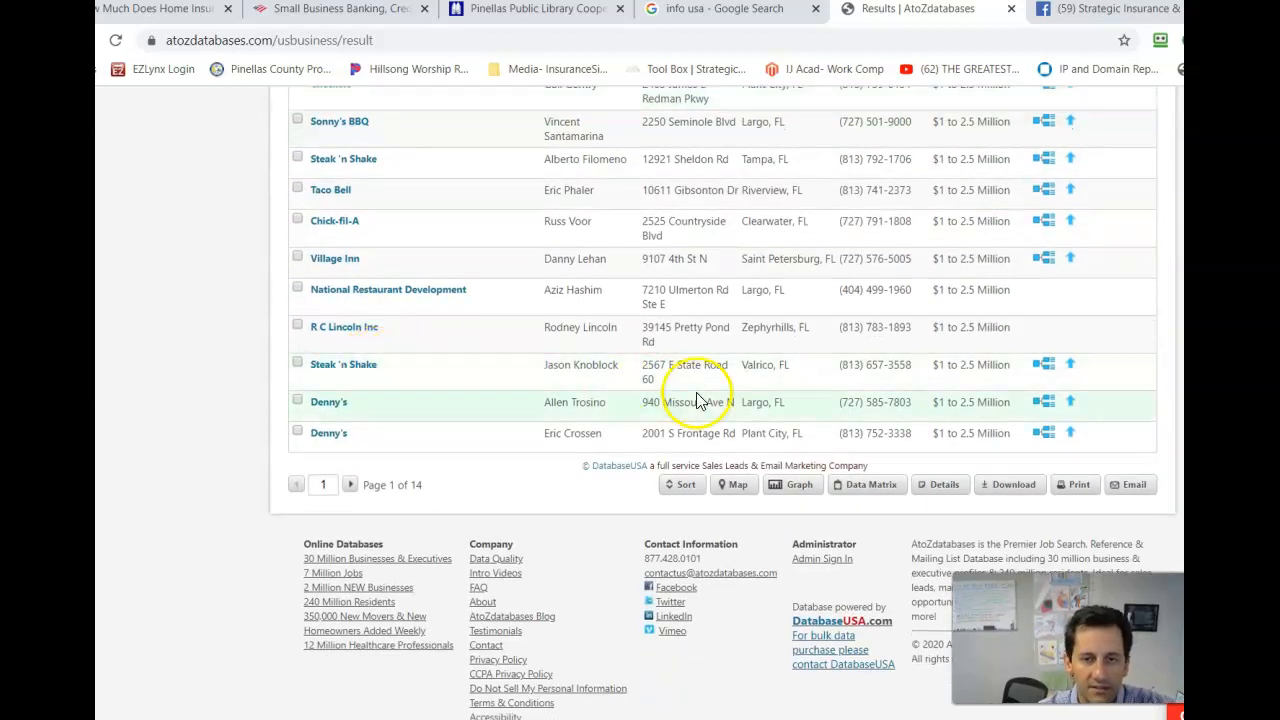
scroll(850, 392, "up", 8)
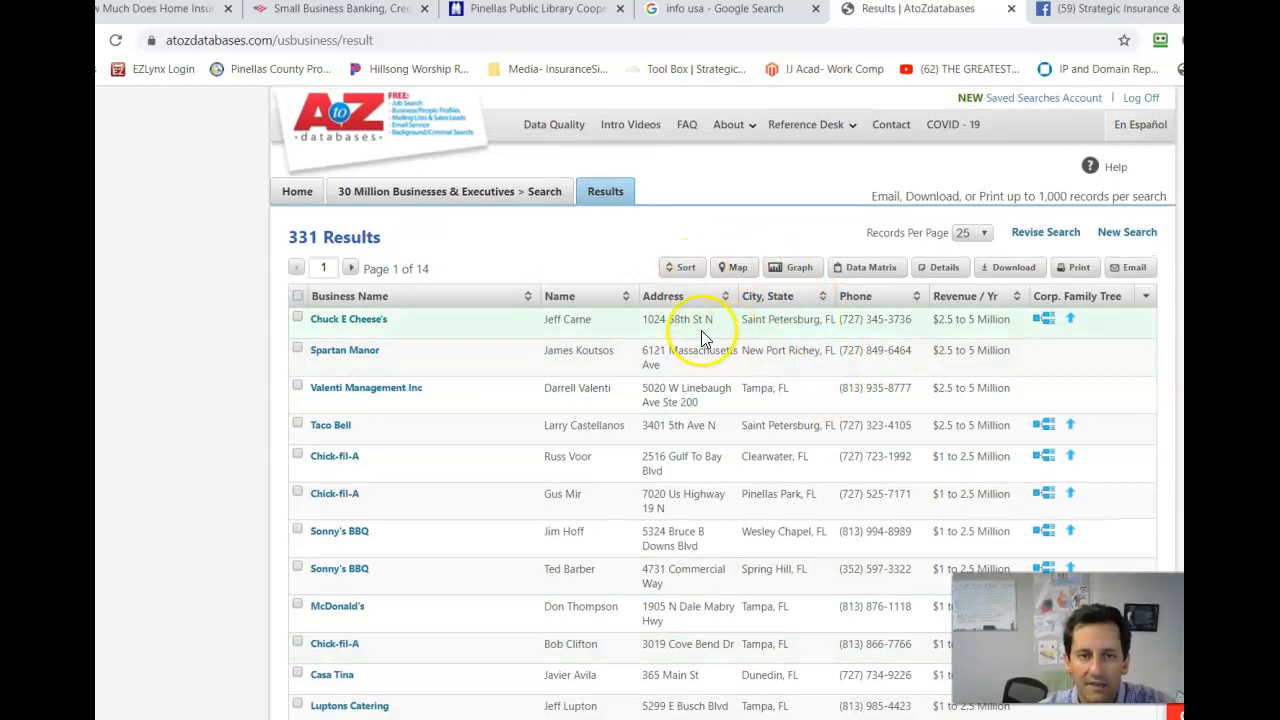
left_click(1012, 268)
left_click(874, 454)
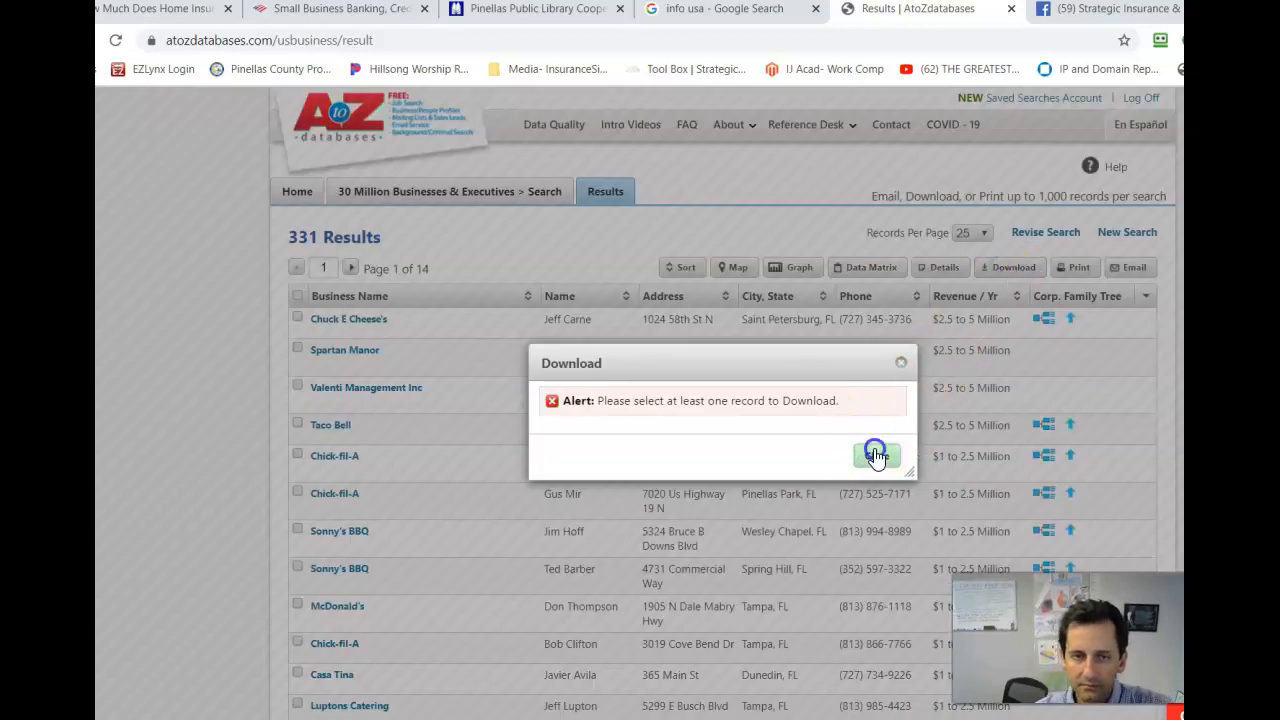
Step: Select all business records on the first results page
scroll(324, 283, "down", 1)
left_click(297, 206)
scroll(449, 309, "down", 7)
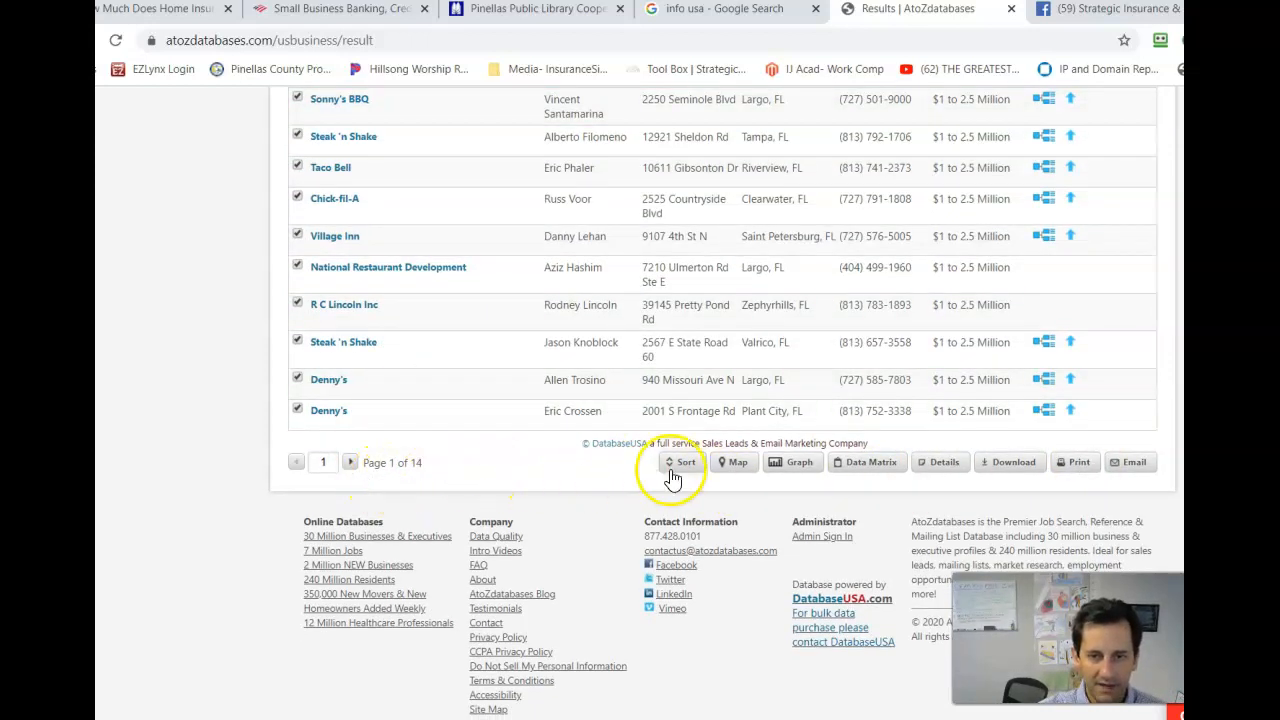
scroll(673, 478, "up", 8)
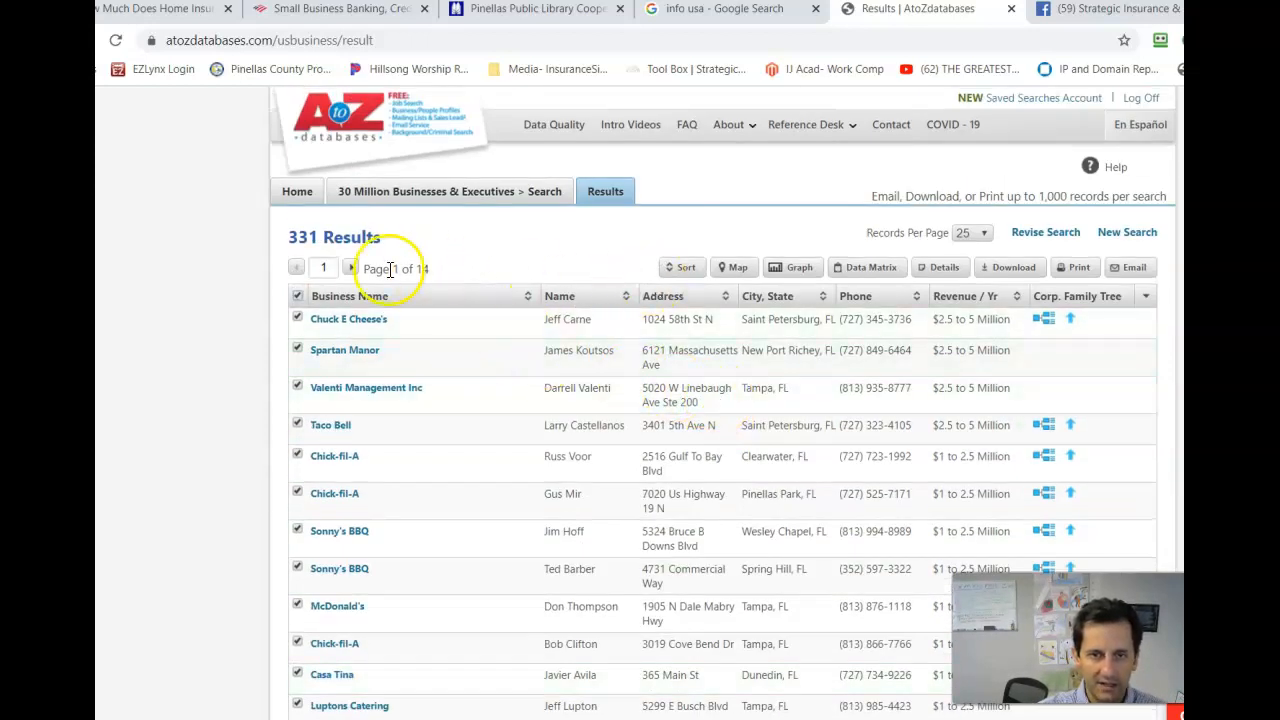
Step: Set the records per page to 100 and check which records in the longer list are selected
left_click(966, 236)
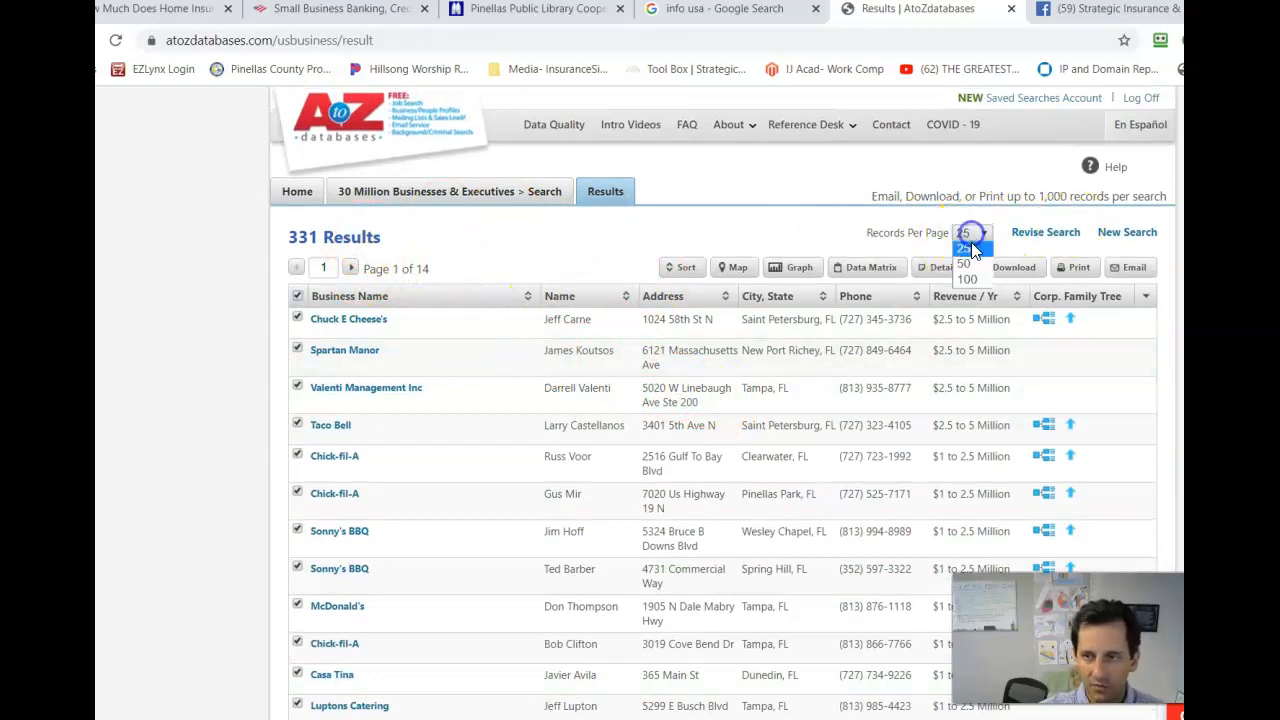
left_click(969, 279)
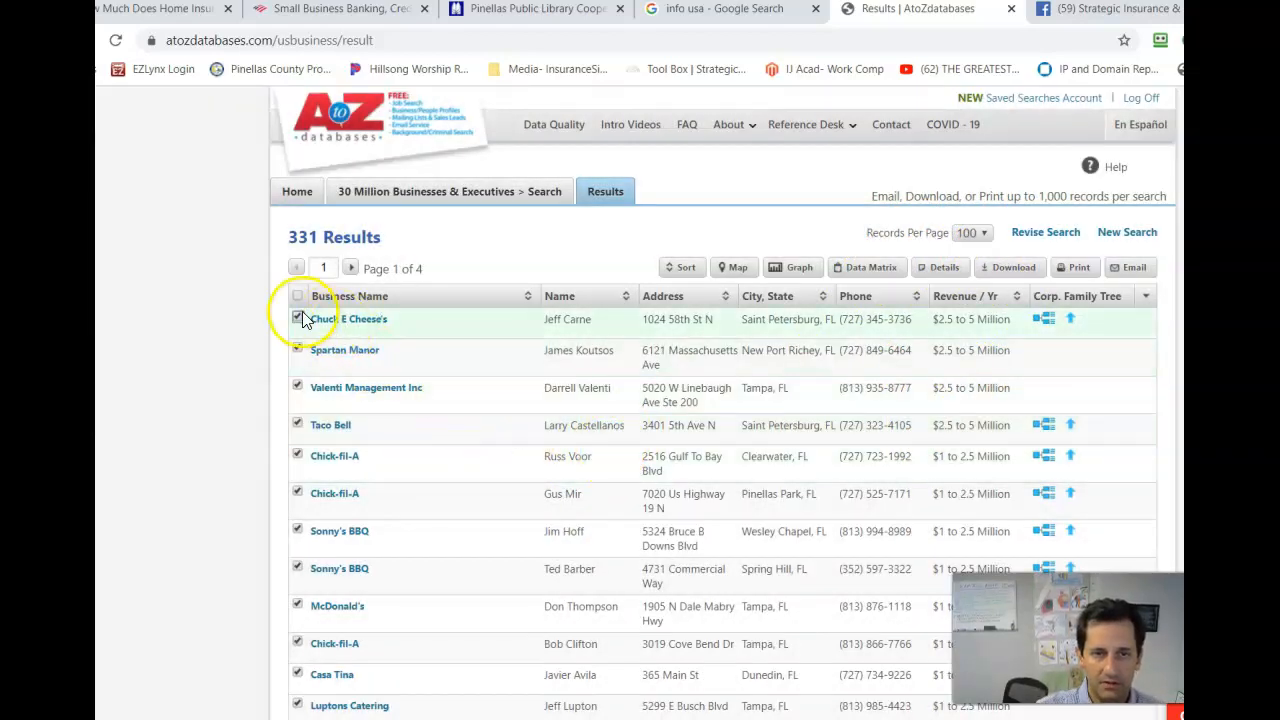
scroll(302, 311, "down", 4)
scroll(300, 314, "down", 9)
scroll(429, 351, "up", 13)
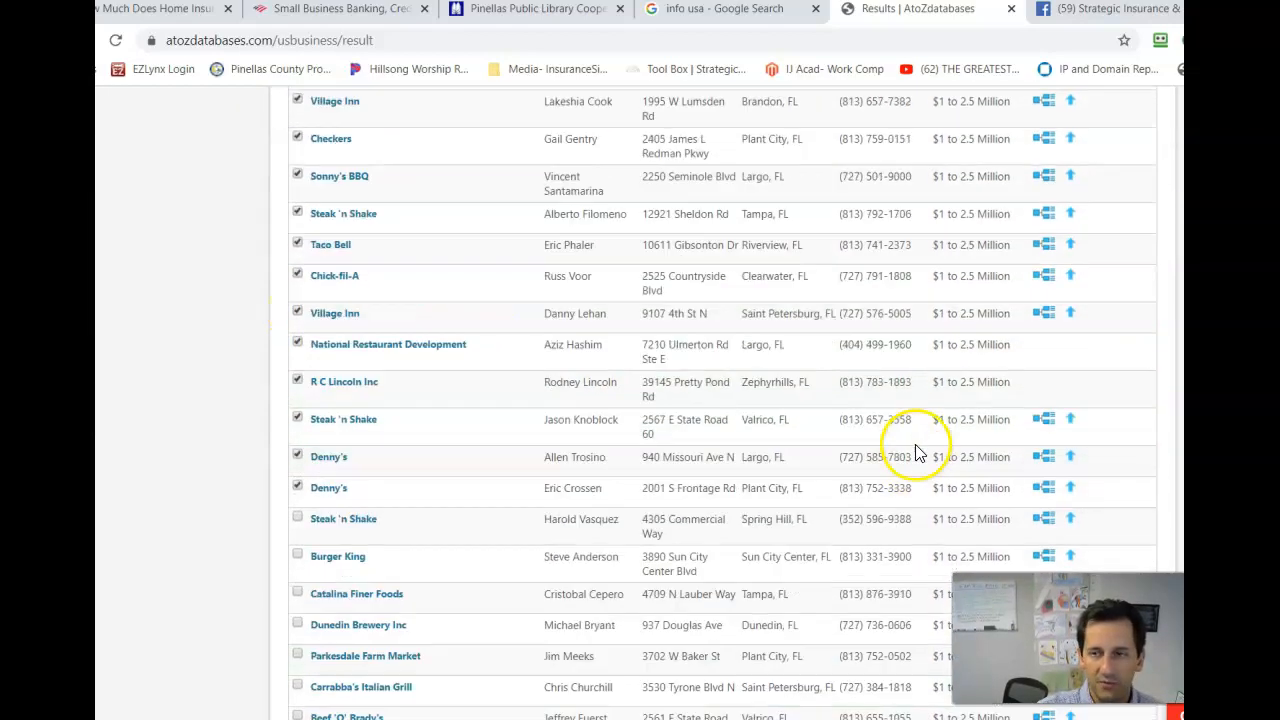
Step: Download the selected records in Comma Delimited (CSV) format with the Results View detail level, and open the downloaded file in Excel
left_click(1028, 268)
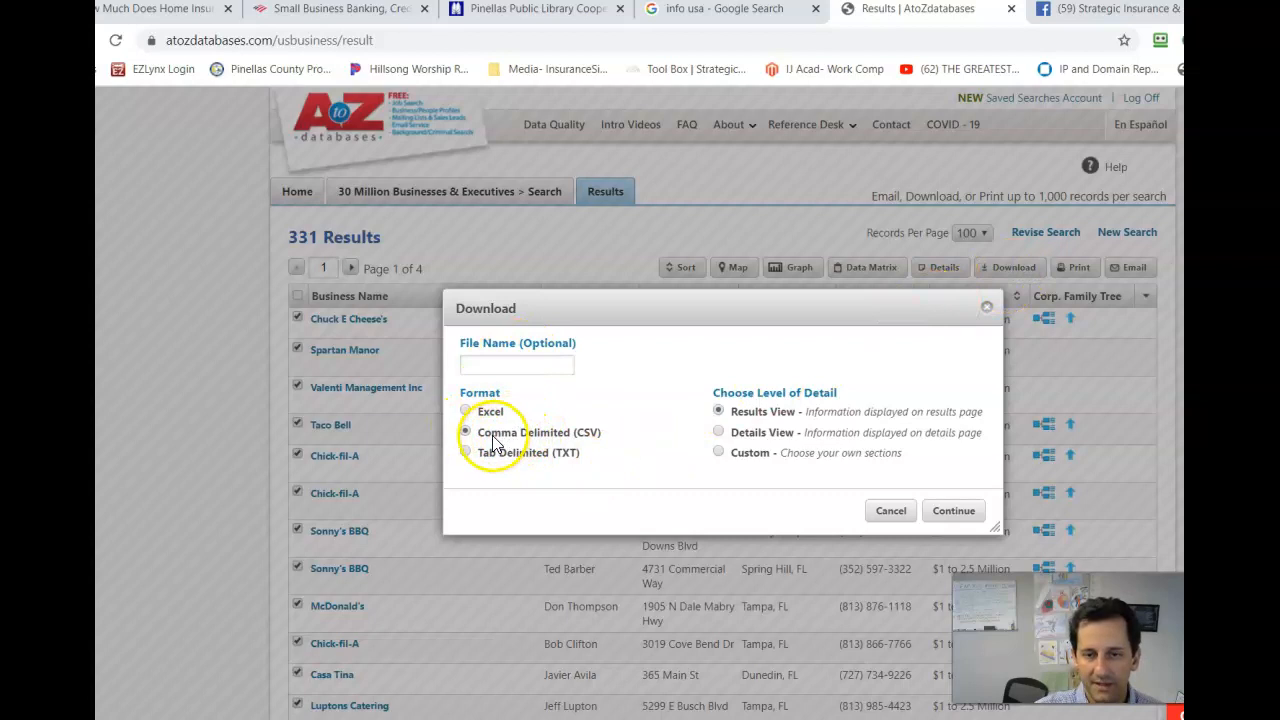
left_click(613, 434)
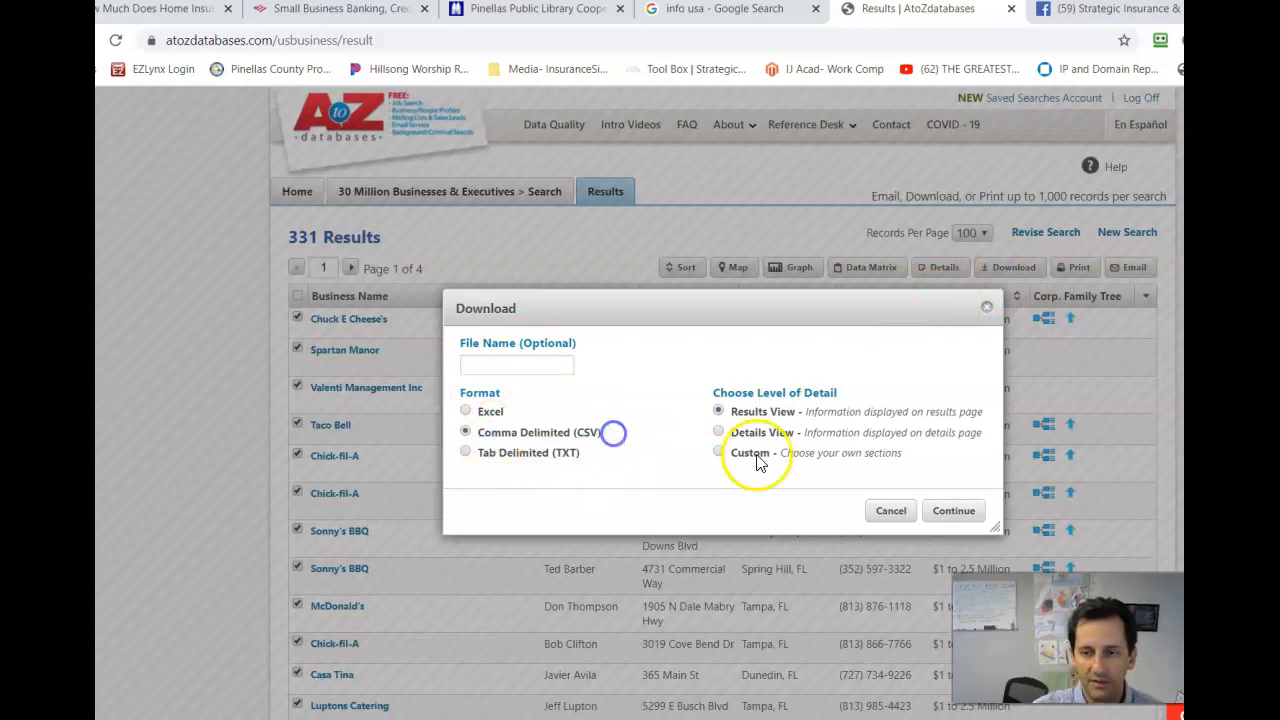
left_click(945, 516)
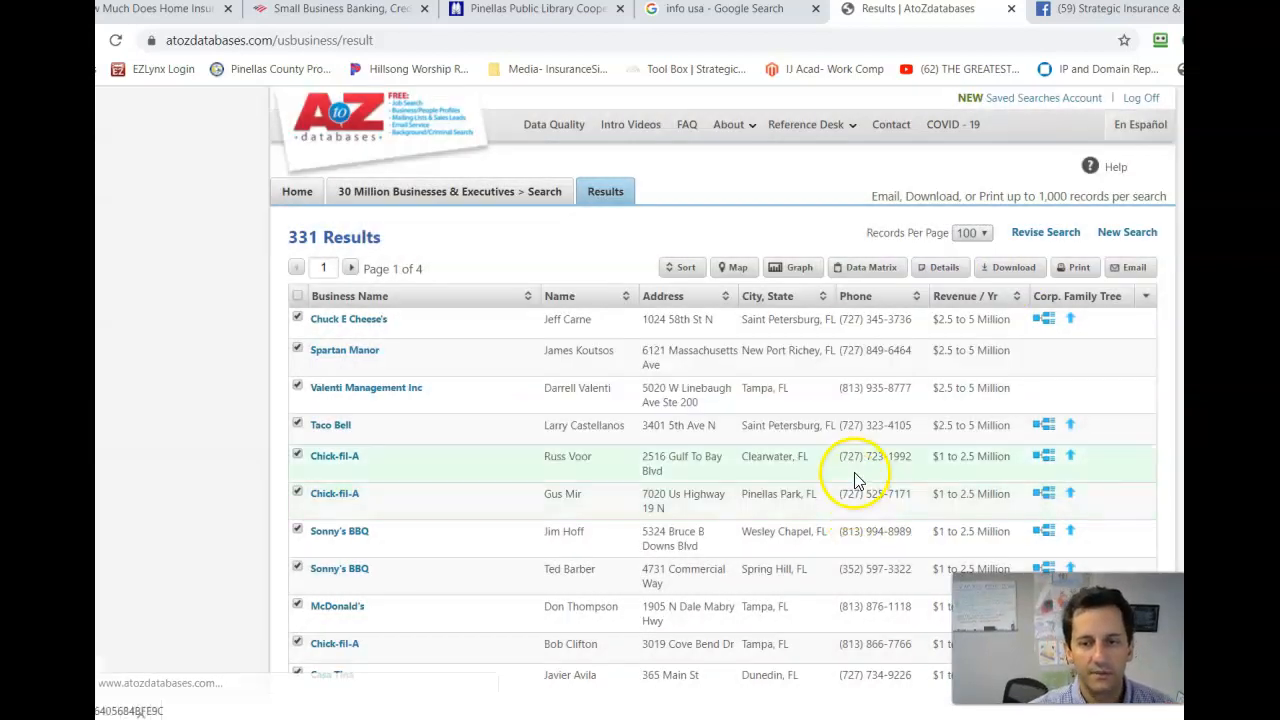
left_click(176, 711)
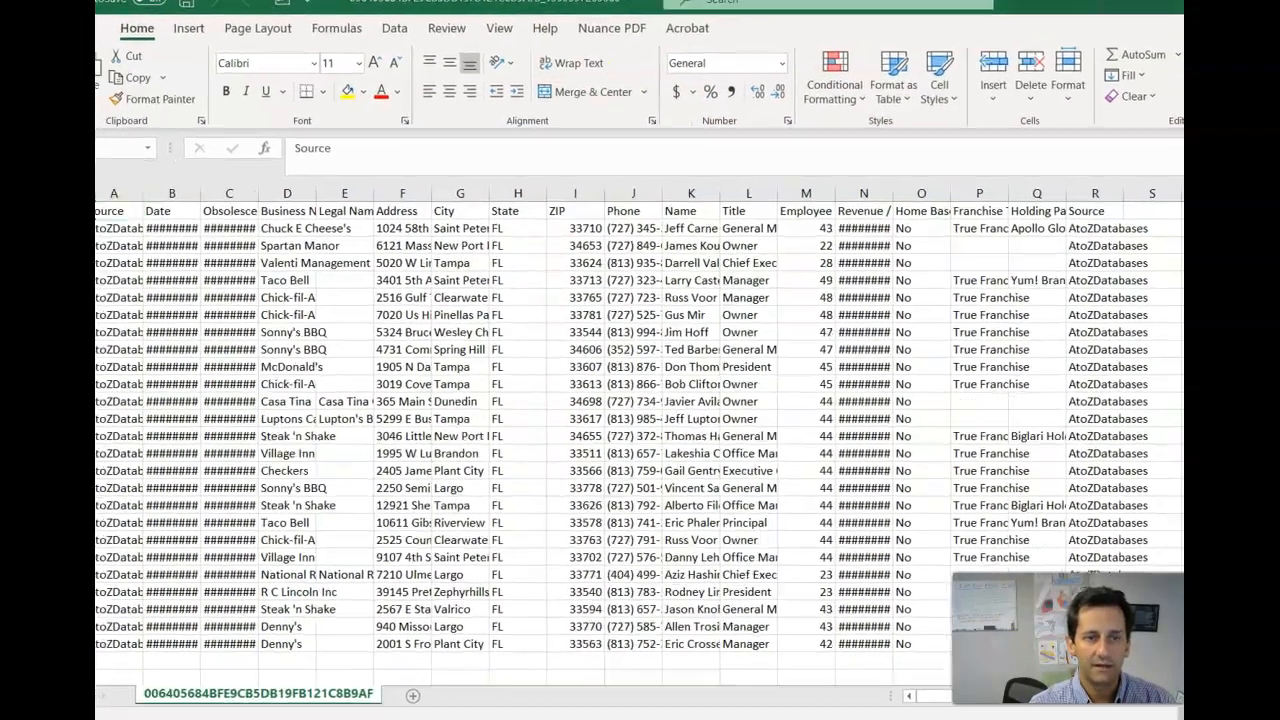
Step: Widen the Date, Obsolescence Date, Name, Title and Revenue / Yr columns to make their contents readable
left_click(195, 228)
left_click_drag(203, 205, 331, 193)
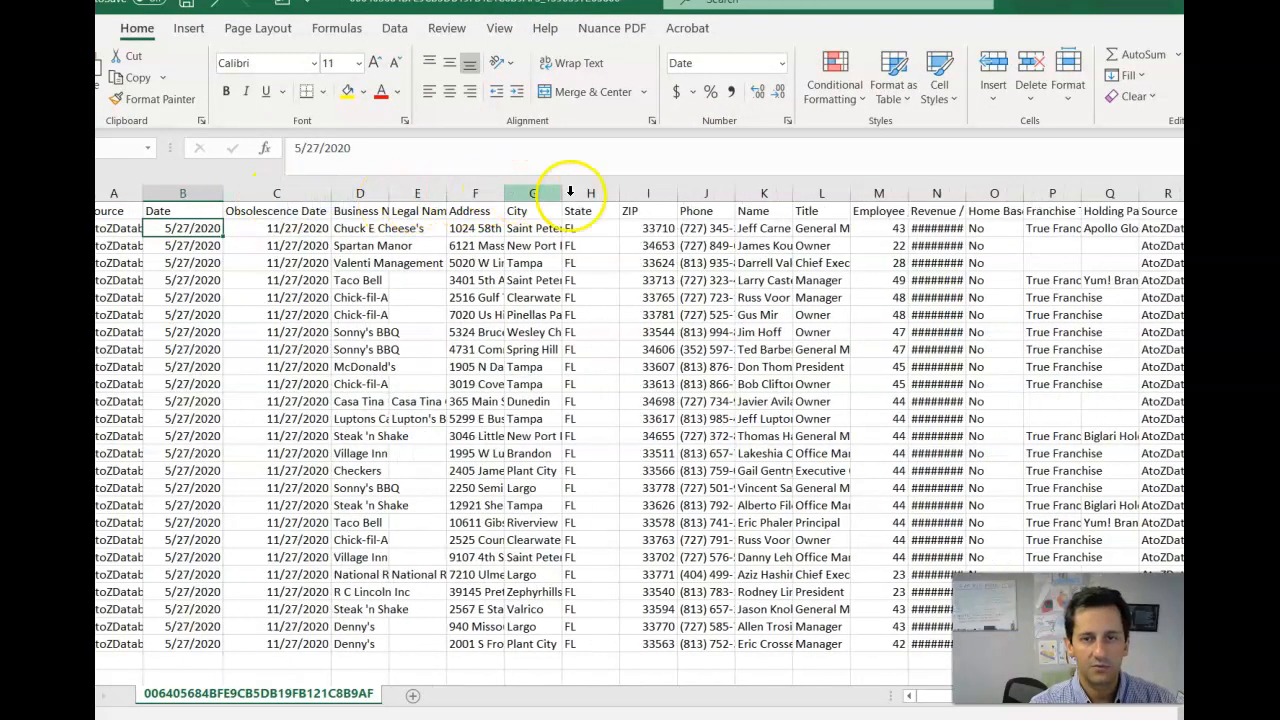
left_click_drag(792, 195, 921, 190)
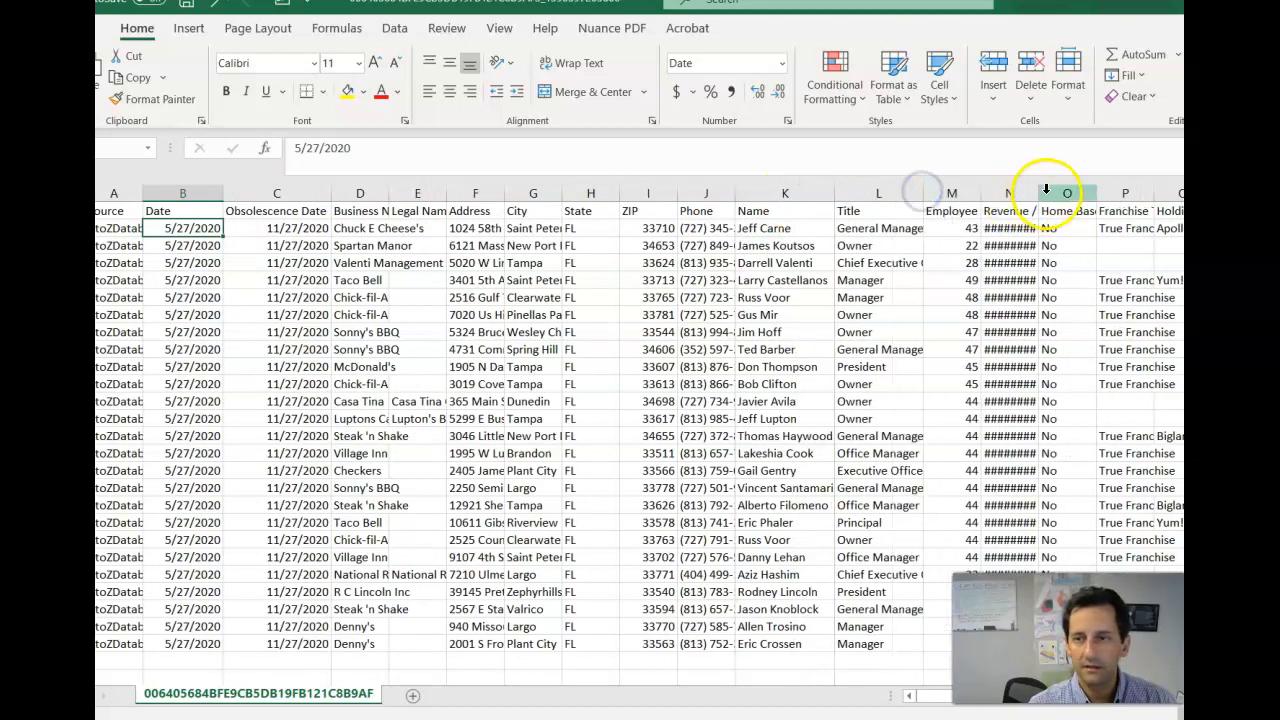
left_click_drag(1040, 188, 1078, 192)
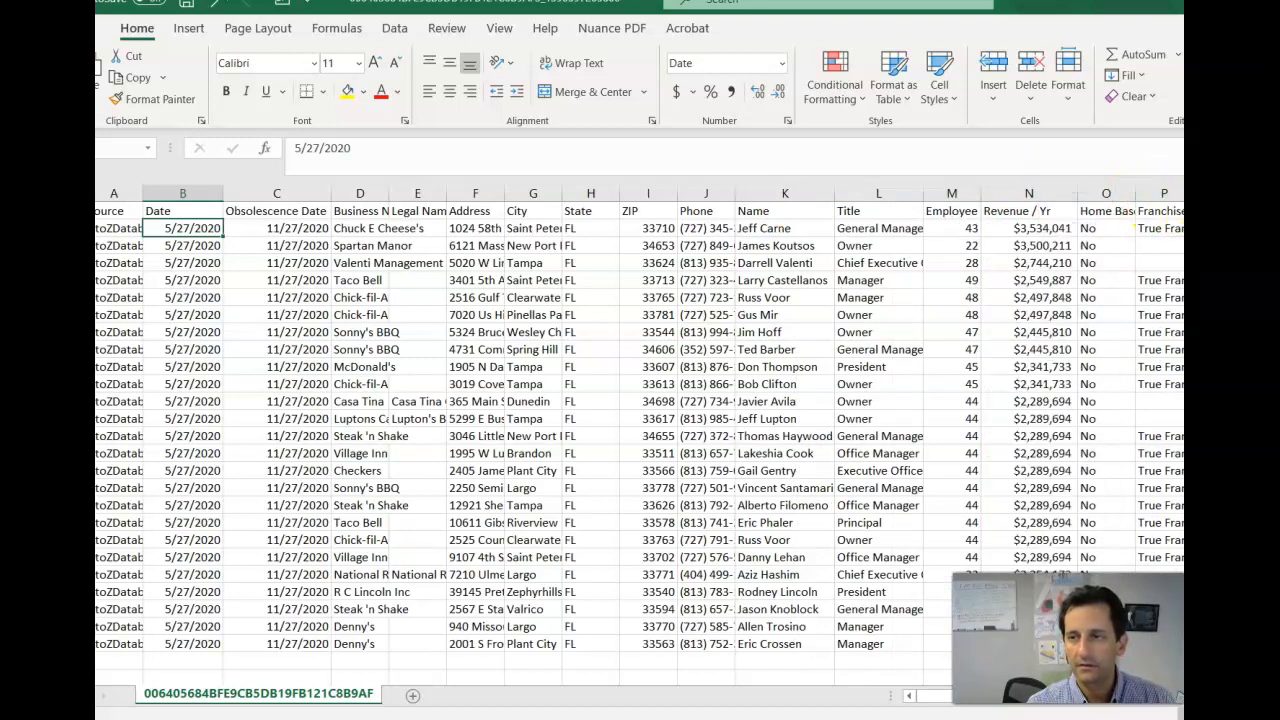
left_click(458, 280)
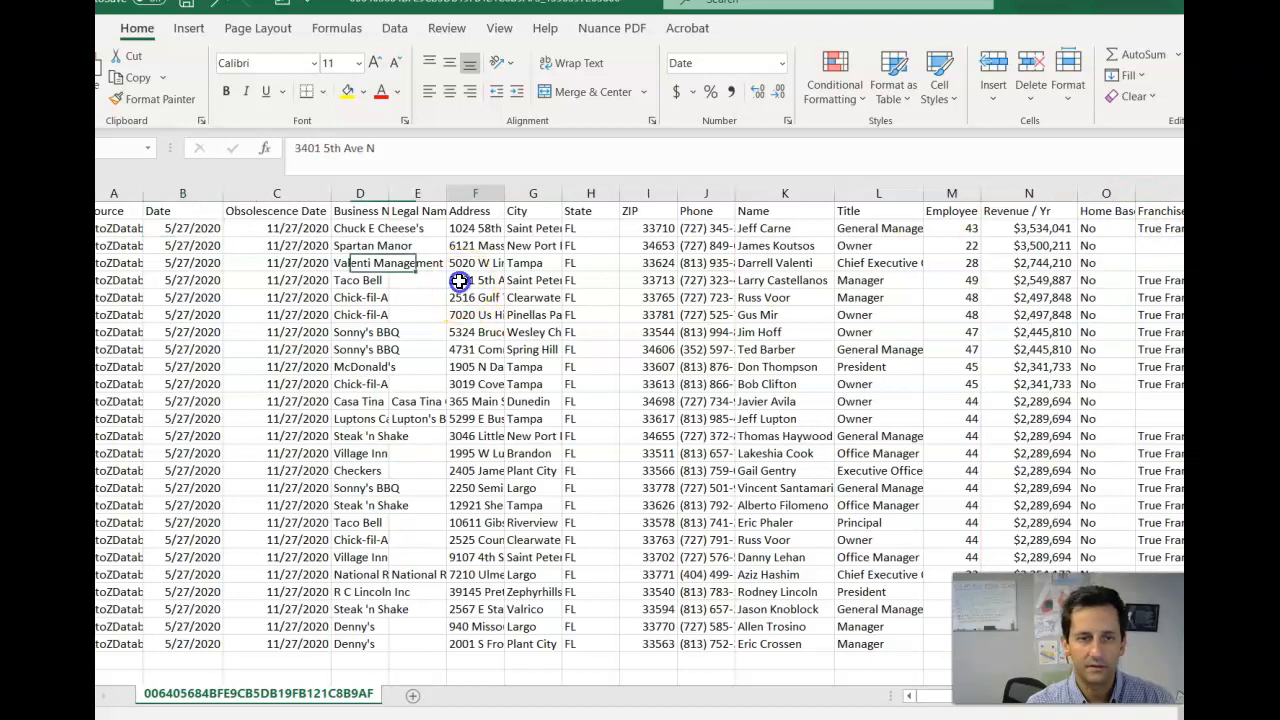
Step: Make the header row bold and turn on filters for its columns
left_click(78, 211)
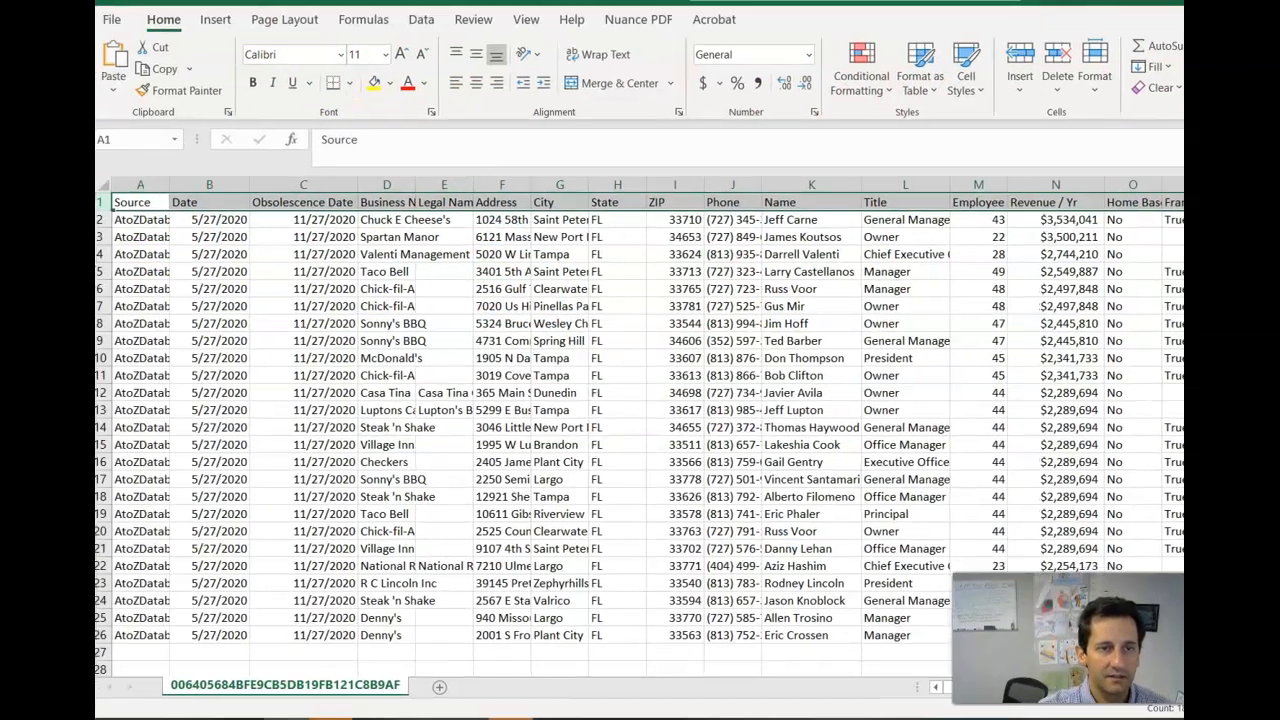
left_click(230, 90)
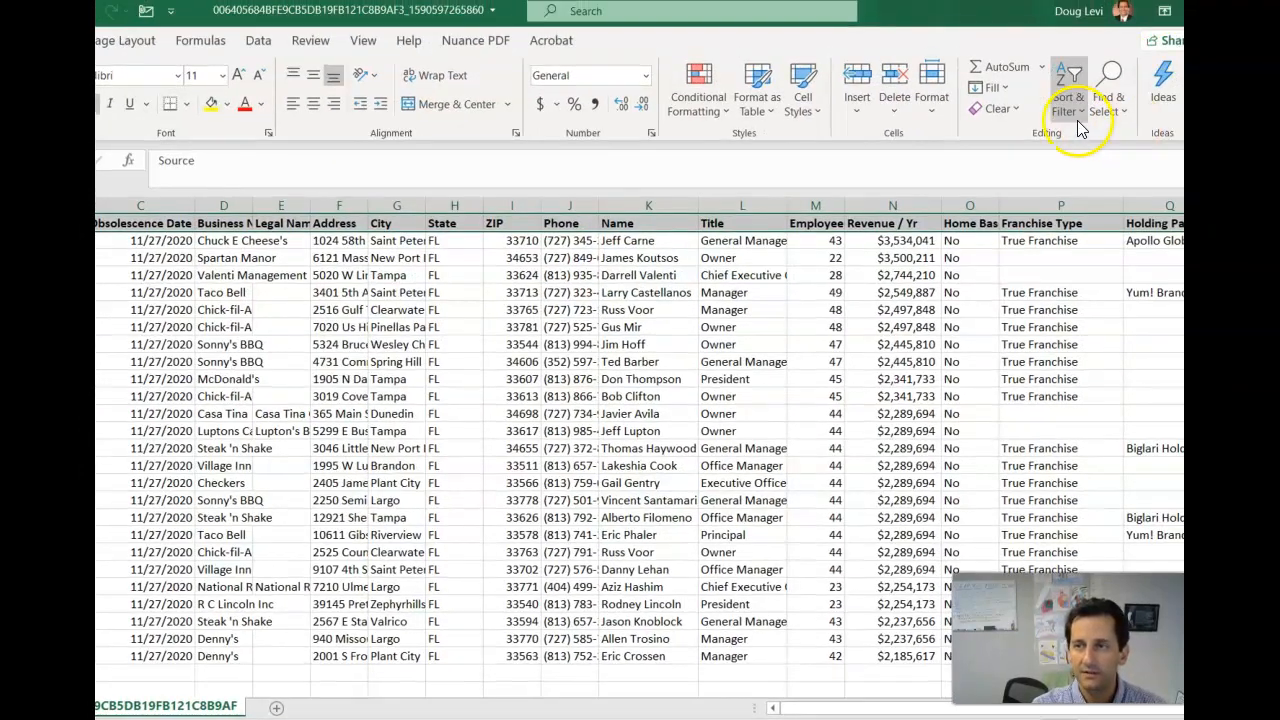
left_click(1078, 127)
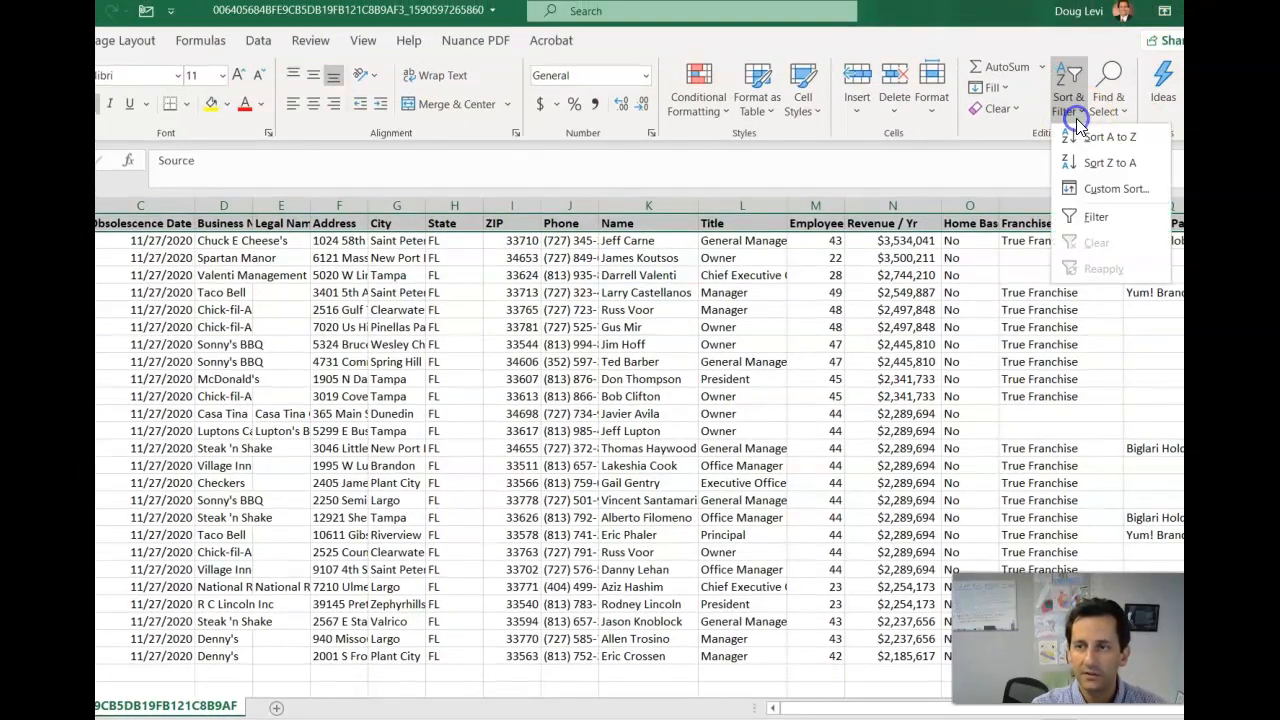
left_click(1082, 216)
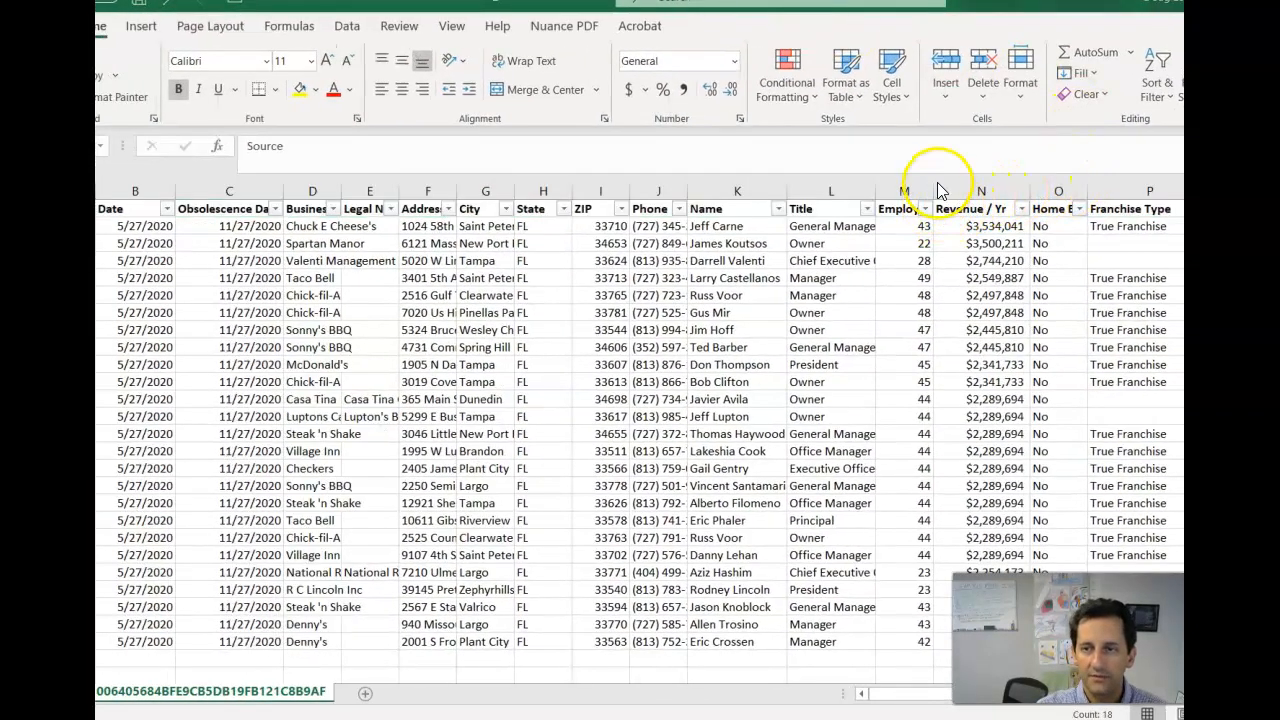
Step: Fit the Employee Size column to its contents and sort the list by employee size from smallest to largest
double_click(933, 190)
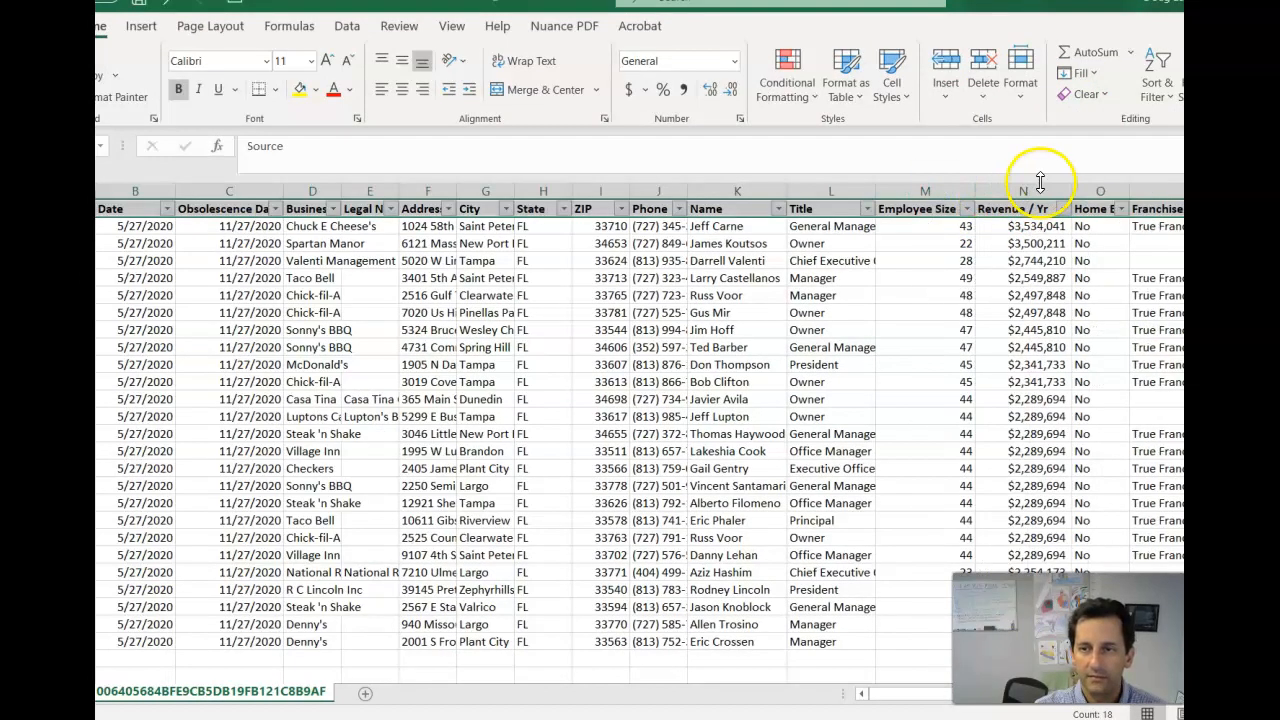
left_click(966, 208)
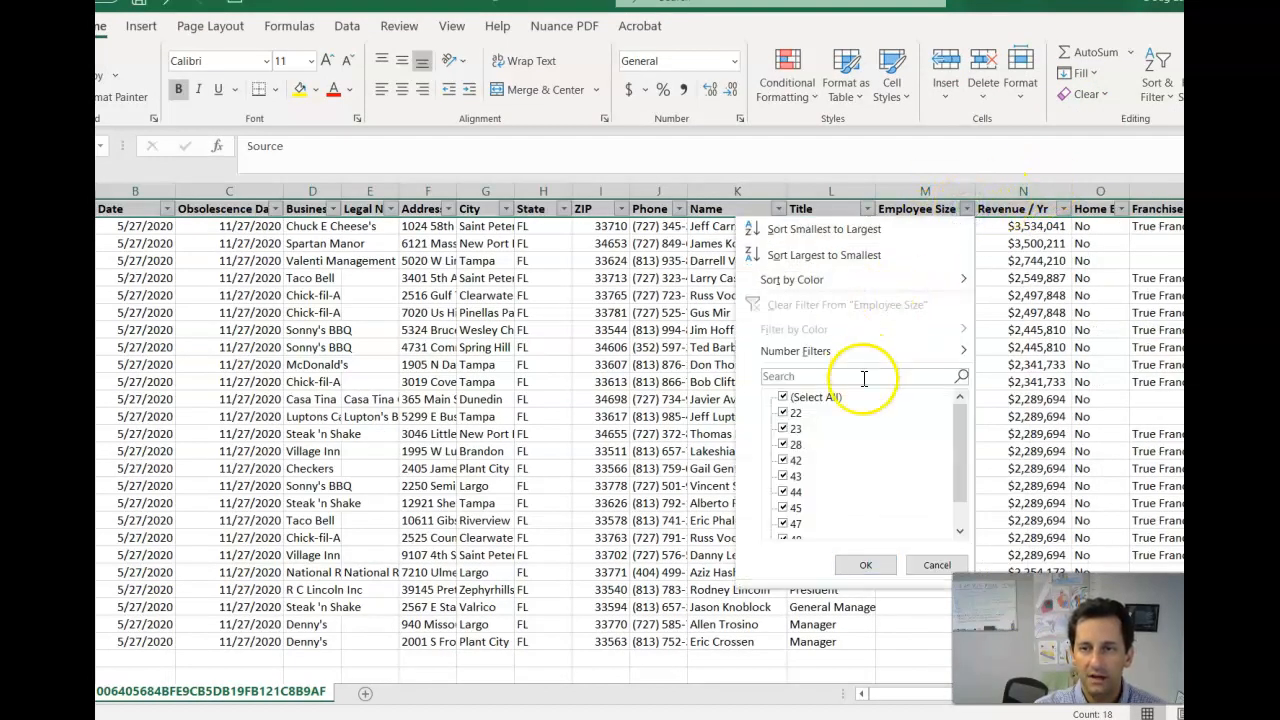
left_click(824, 230)
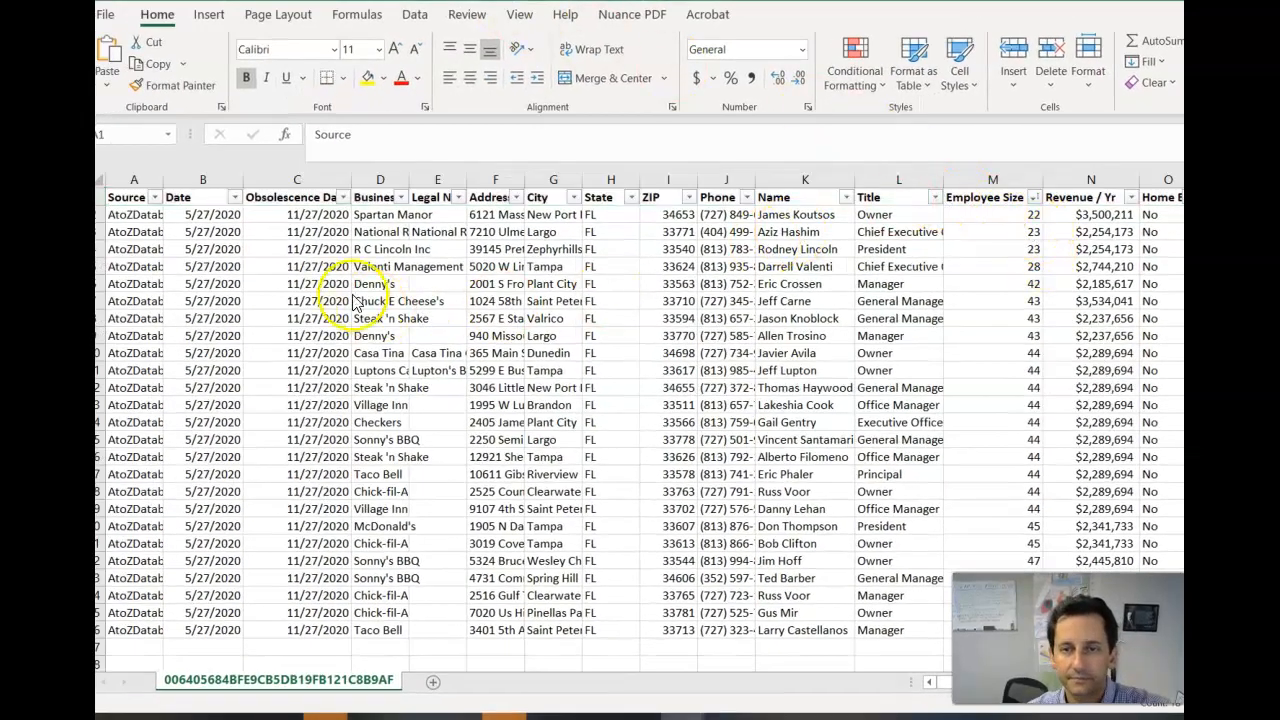
Step: Fit the Phone column to its contents and review the ZIP, Title, Employee Size and Revenue / Yr columns
double_click(755, 179)
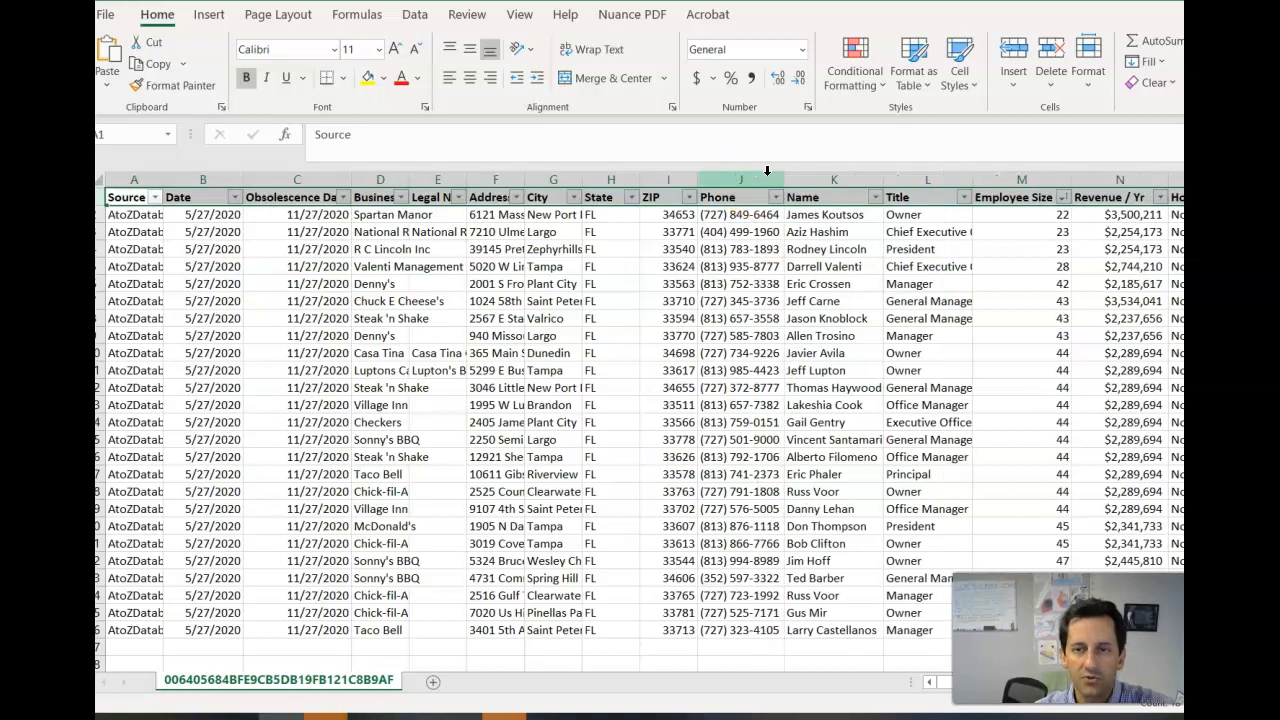
left_click(680, 178)
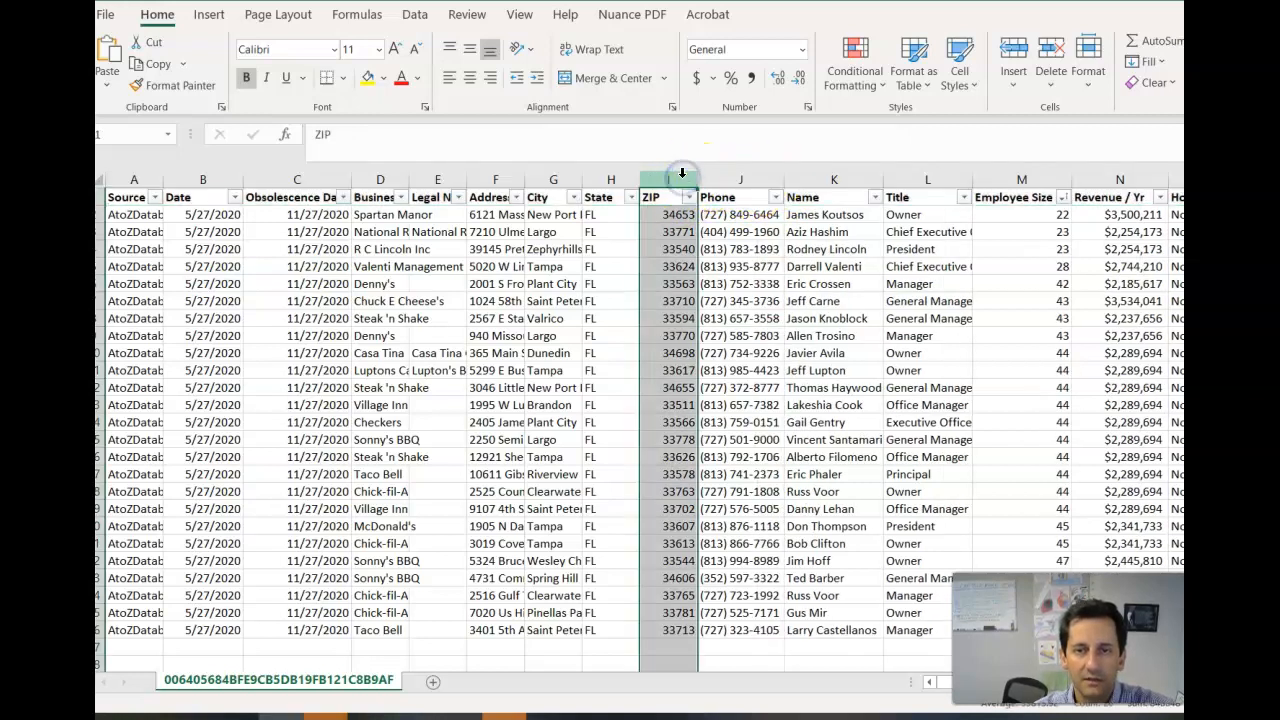
left_click(926, 181)
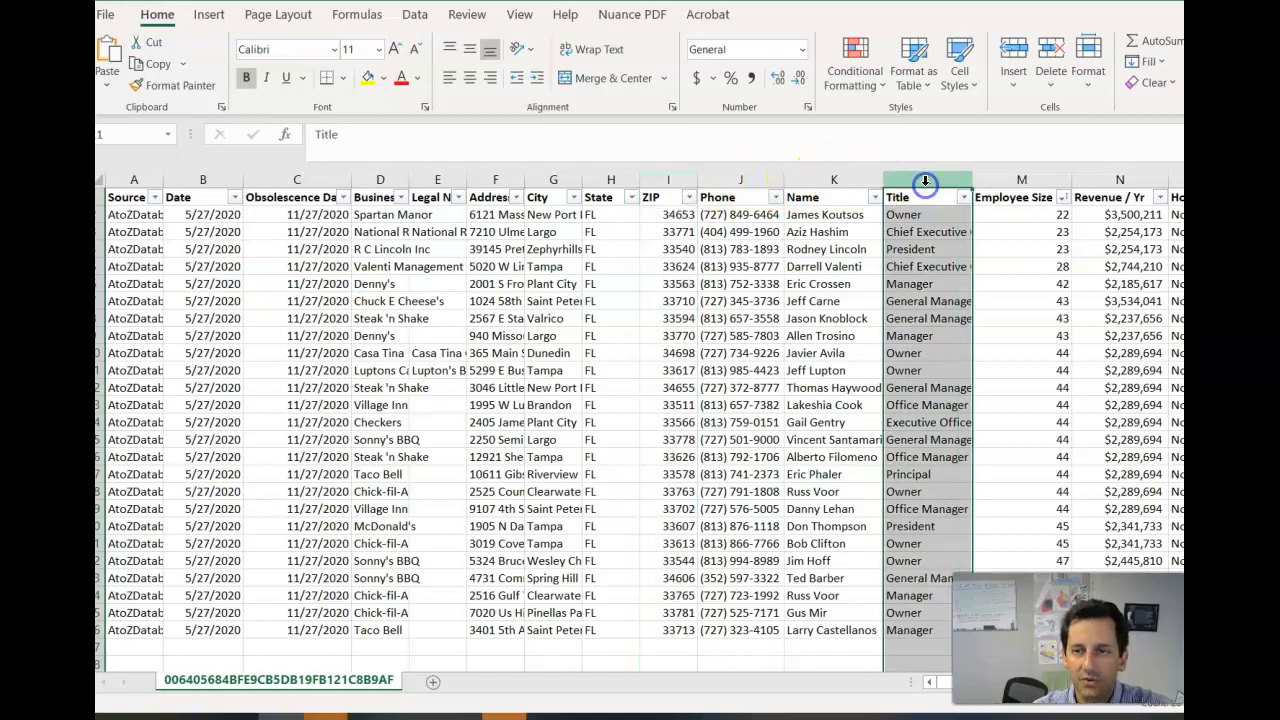
left_click(1021, 178)
left_click(1108, 178)
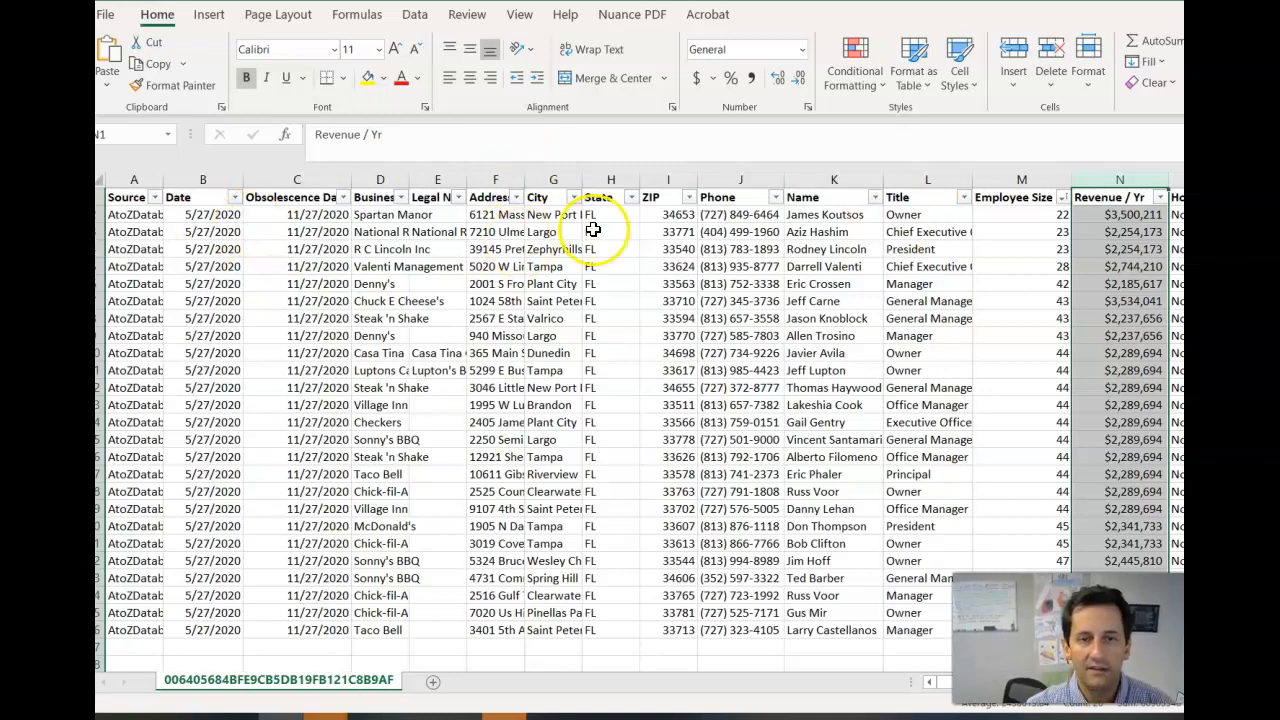
Step: Widen the Holding Parent Name, Revenue / Yr, Title and Name columns to make their full contents readable
scroll(640, 420, "right", 9)
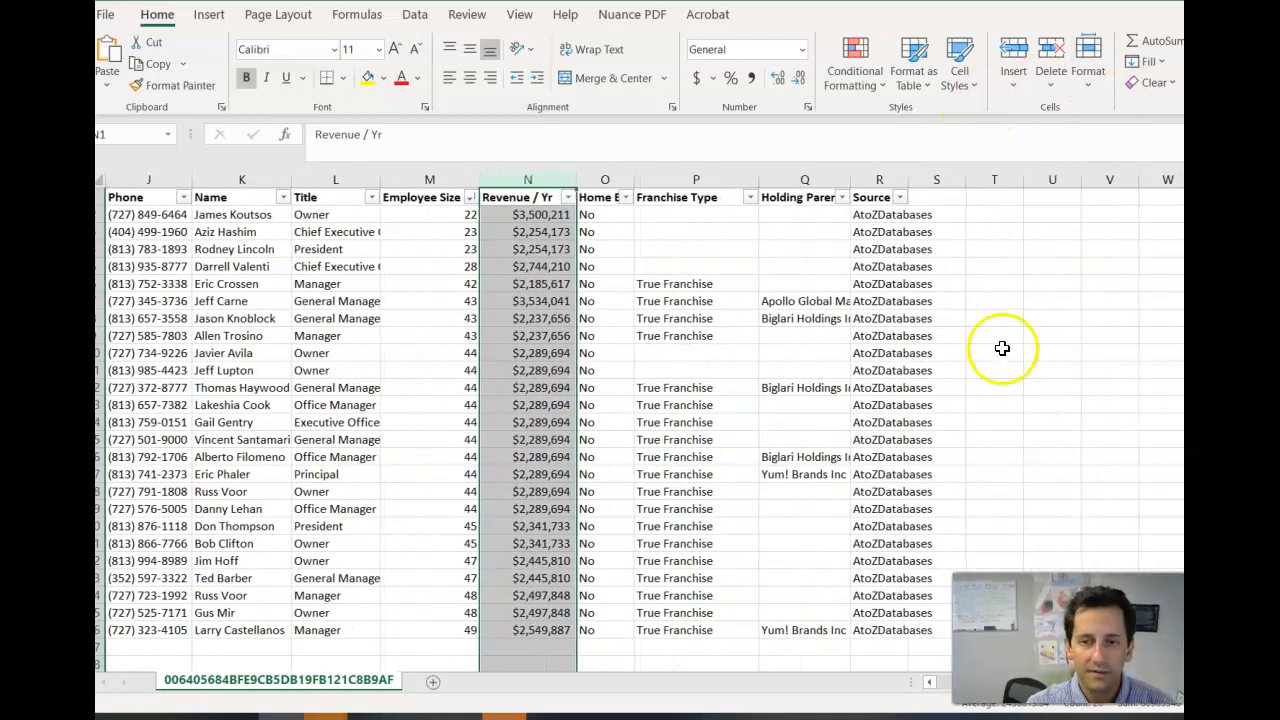
left_click_drag(850, 179, 946, 179)
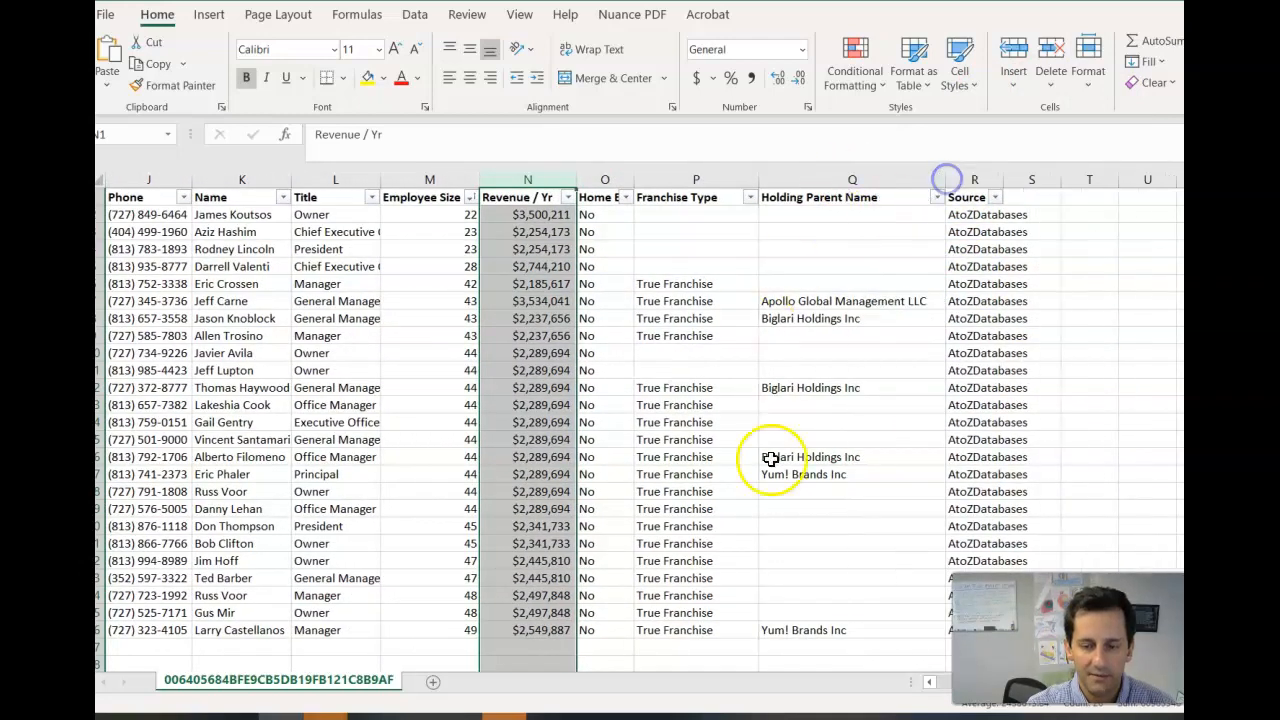
left_click_drag(572, 179, 666, 179)
left_click_drag(386, 180, 528, 178)
left_click_drag(291, 179, 365, 179)
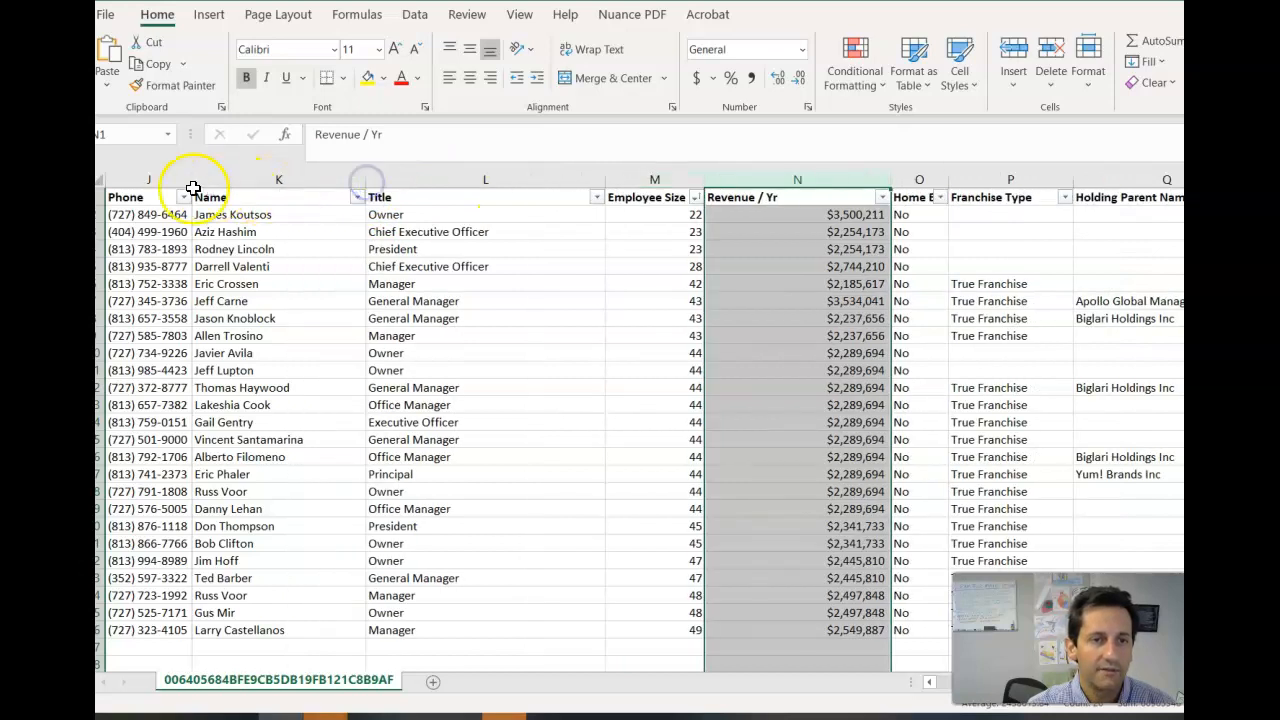
Step: Return to the first columns of the sheet and switch back to the AtoZdatabases results page in the browser
left_click(930, 683)
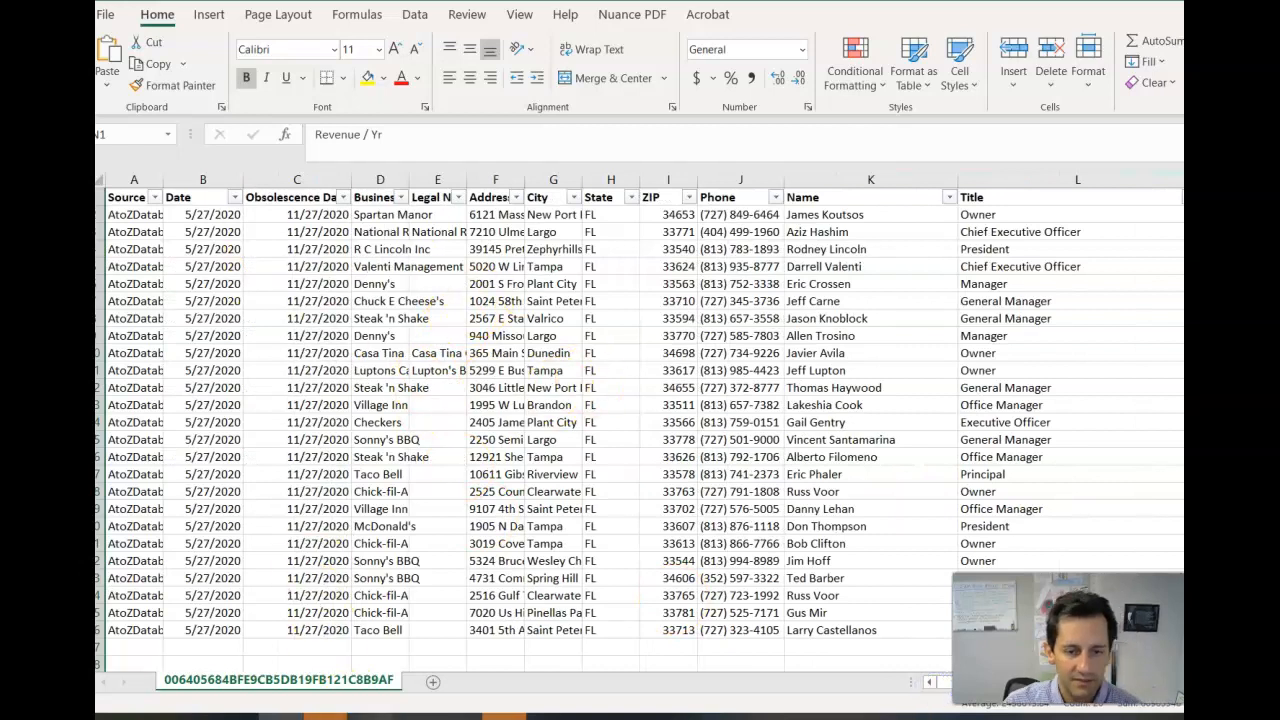
mouse_move(413, 716)
left_click(688, 585)
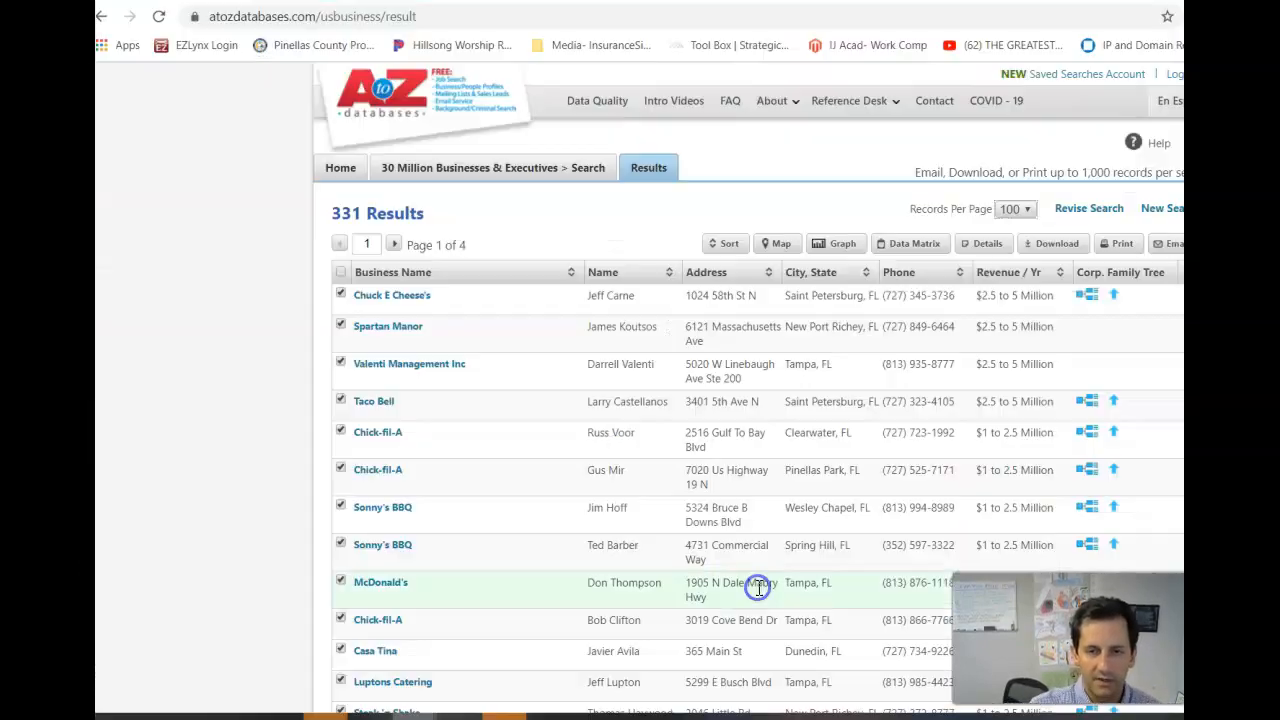